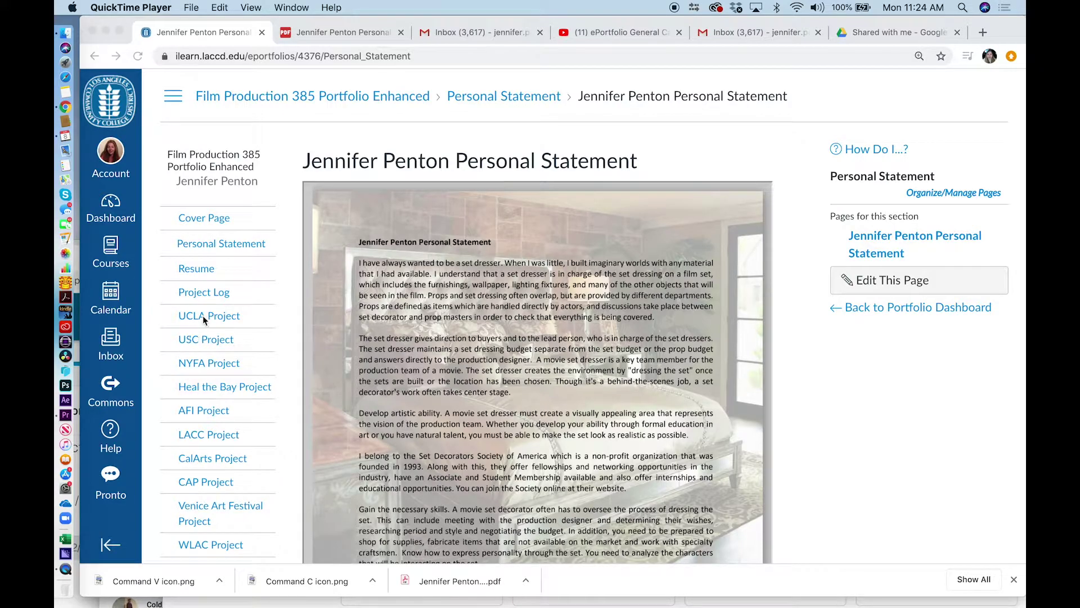
# Review the UCLA Project's Call Sheet, Timesheet and Evaluation pages, then the Personal Statement page.
pyautogui.press('super+Tab')
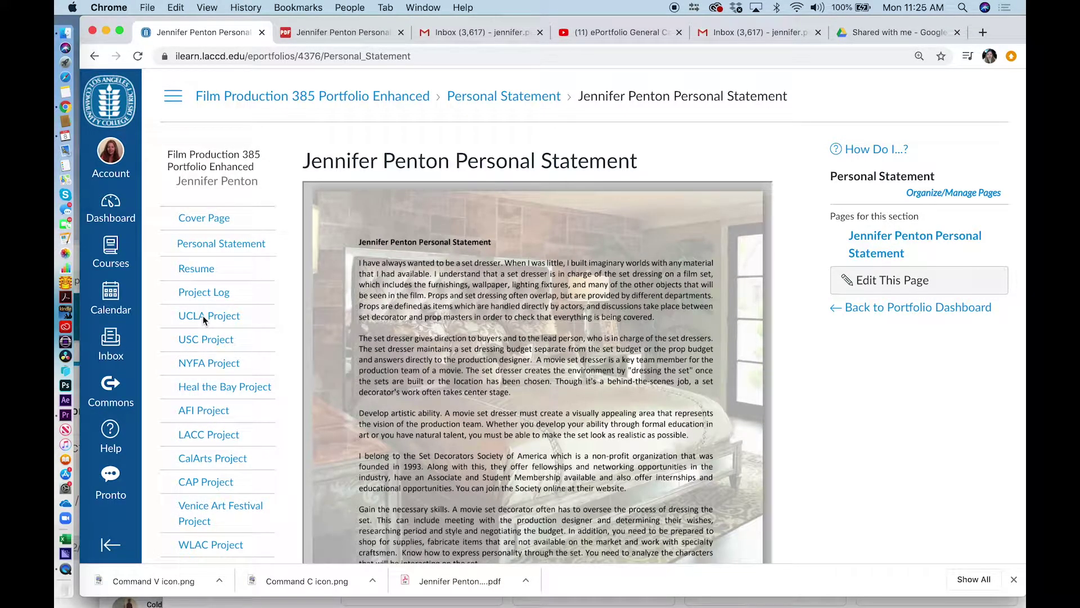
pyautogui.click(206, 317)
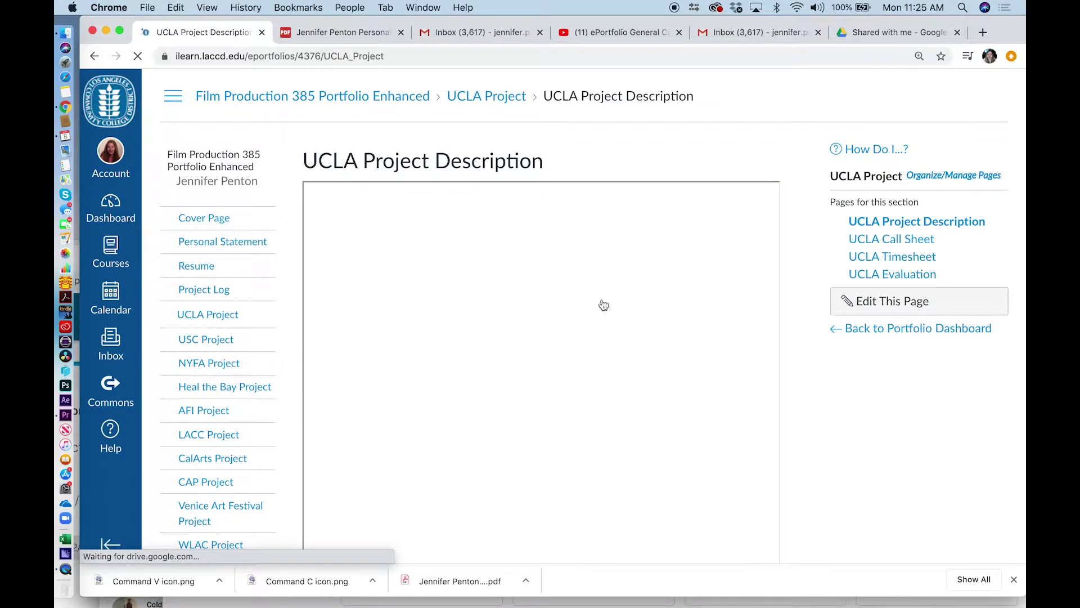
pyautogui.click(883, 242)
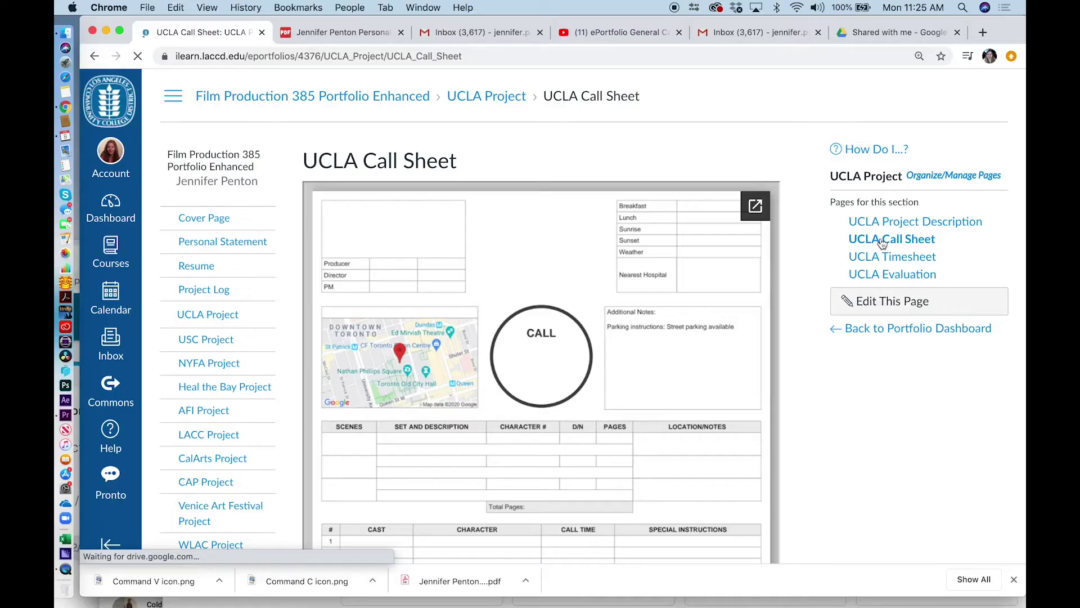
pyautogui.click(887, 259)
pyautogui.click(887, 276)
pyautogui.click(273, 236)
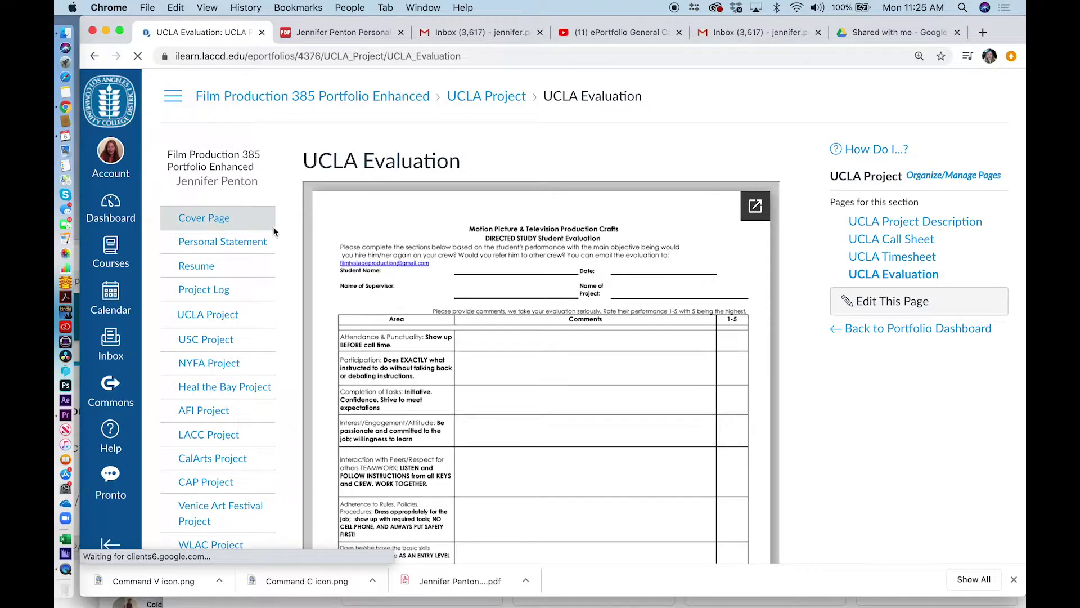
pyautogui.scroll(-2, 337, 279)
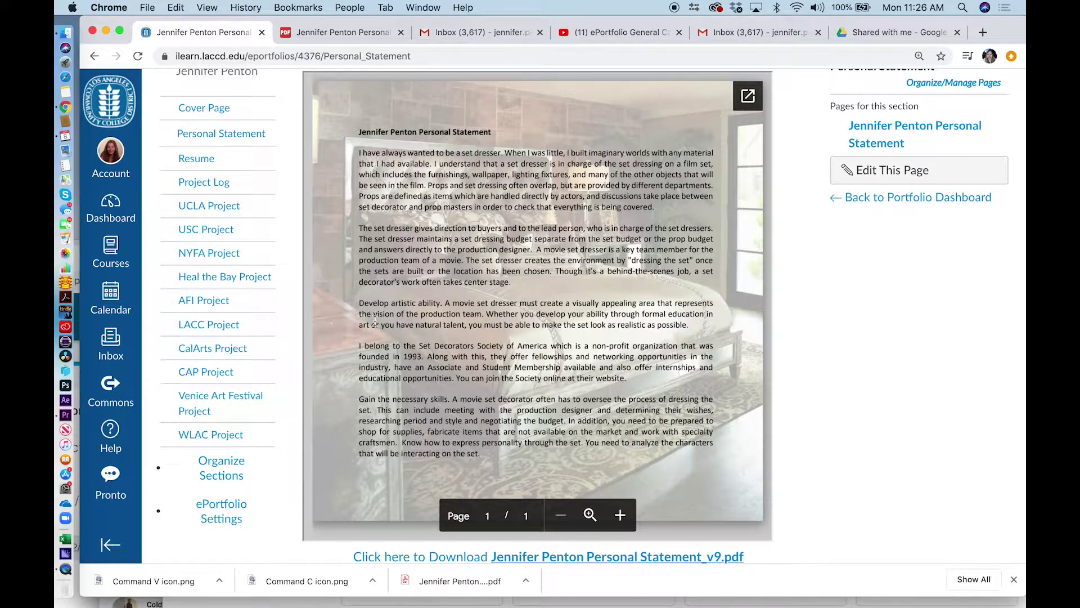
pyautogui.scroll(-1, 396, 391)
pyautogui.scroll(-3, 396, 391)
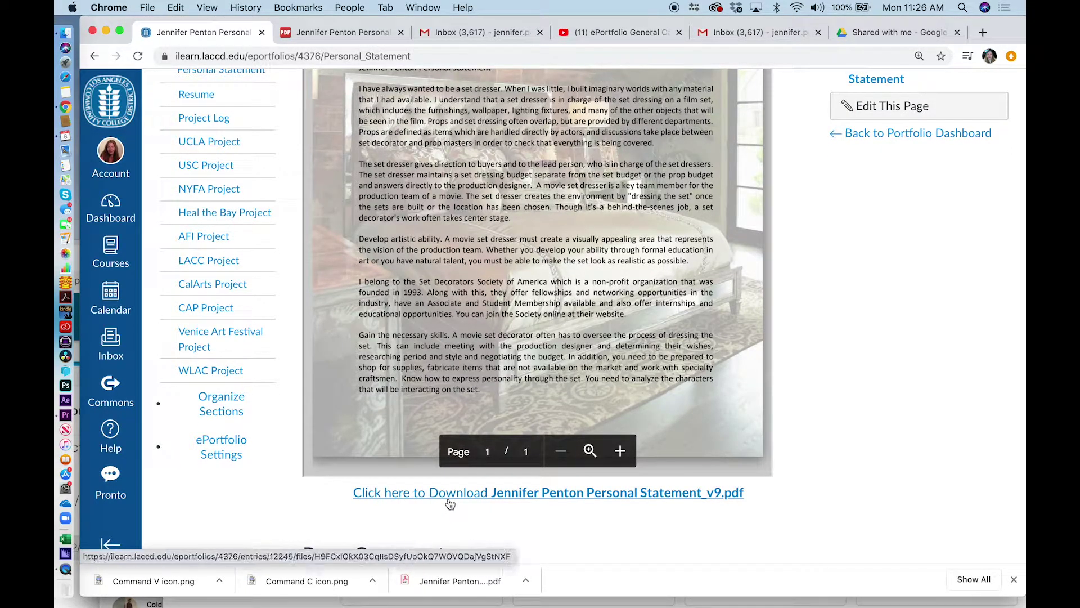
pyautogui.scroll(6, 431, 329)
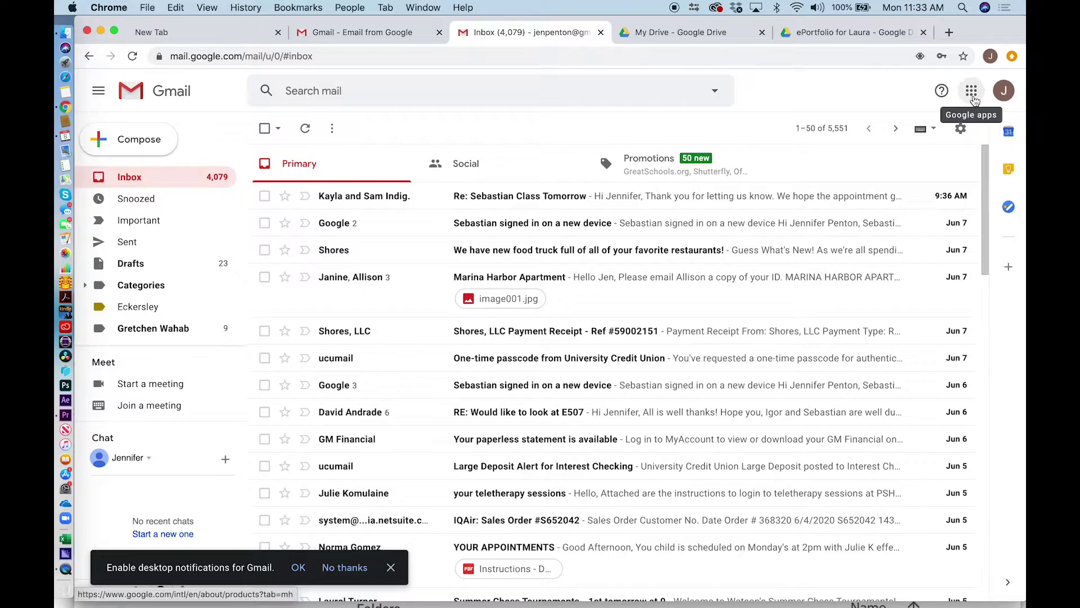
# Go to My Drive, then the ePortfolio folder, checking and dismissing the upload options.
pyautogui.click(972, 92)
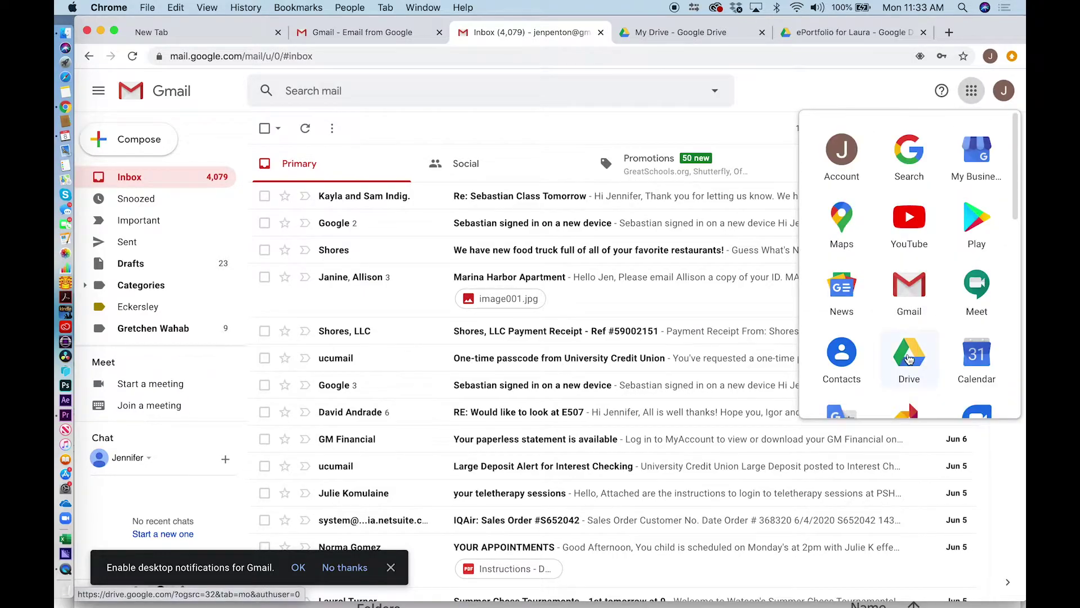
pyautogui.click(676, 39)
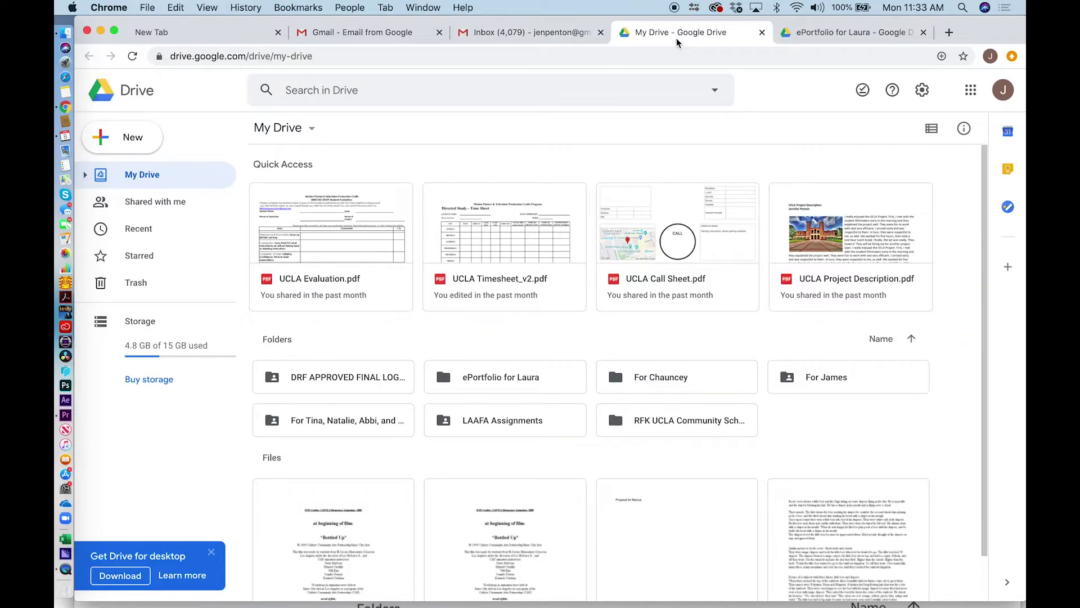
pyautogui.click(126, 138)
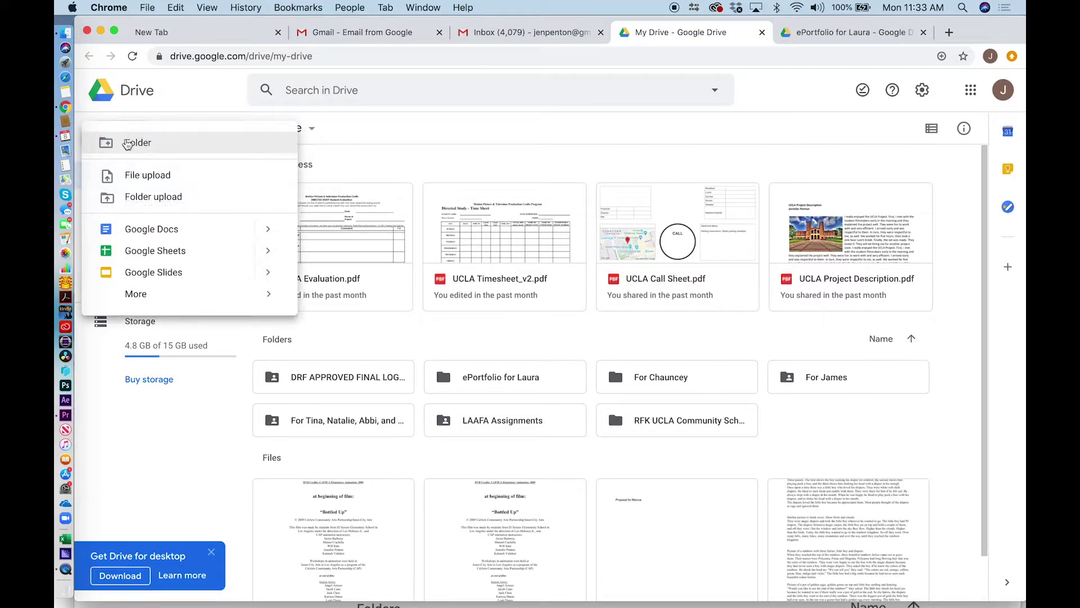
pyautogui.click(821, 38)
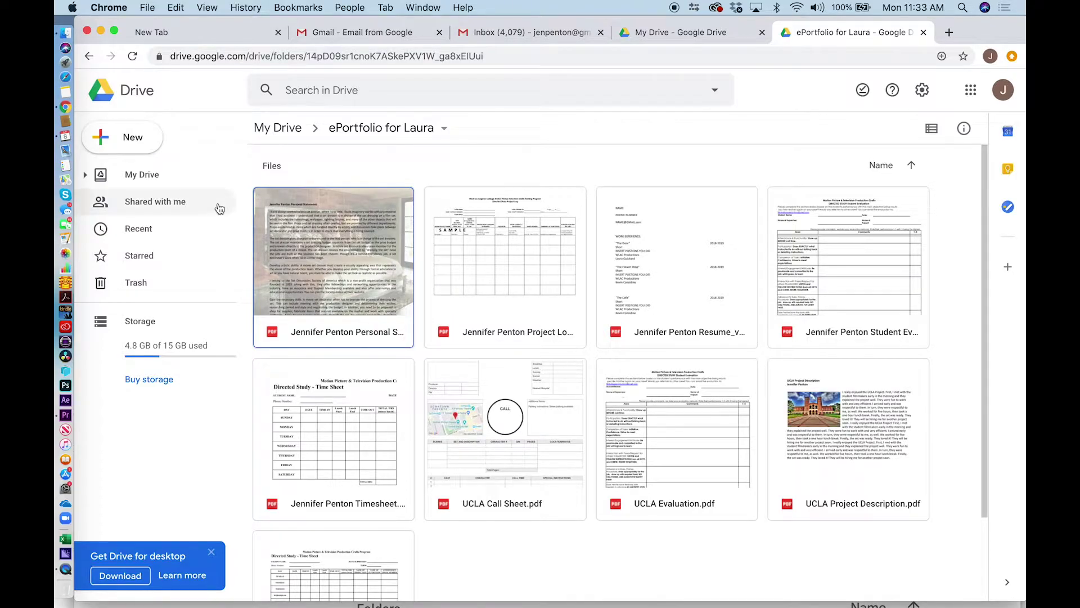
pyautogui.click(133, 149)
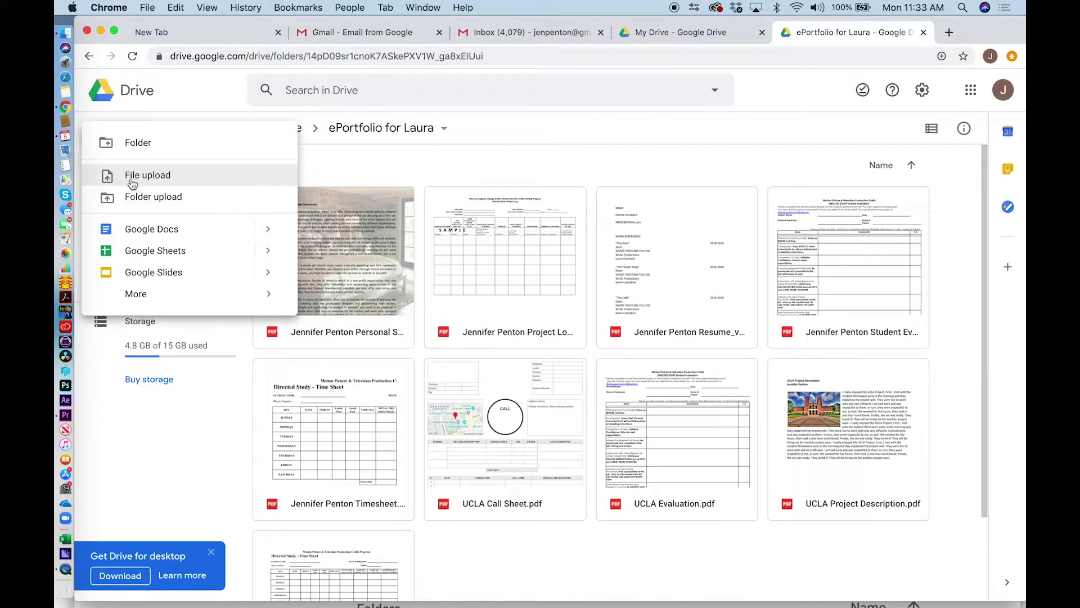
pyautogui.click(132, 183)
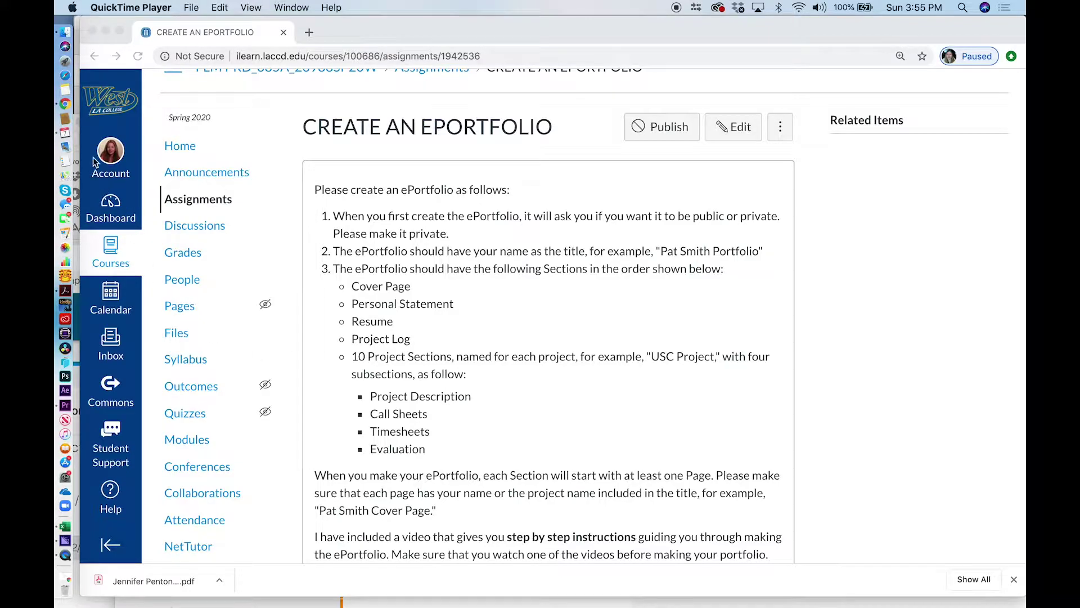
# Create a non-public ePortfolio titled with the student's name plus 'Film Prod 385 Portfolio Enhanced'.
pyautogui.click(111, 177)
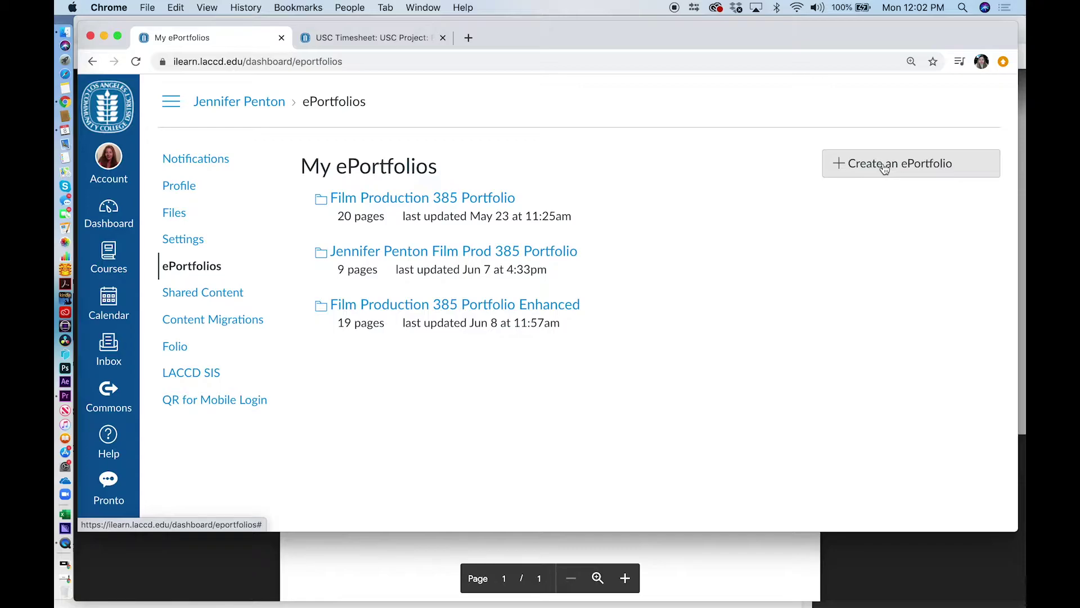
pyautogui.click(885, 169)
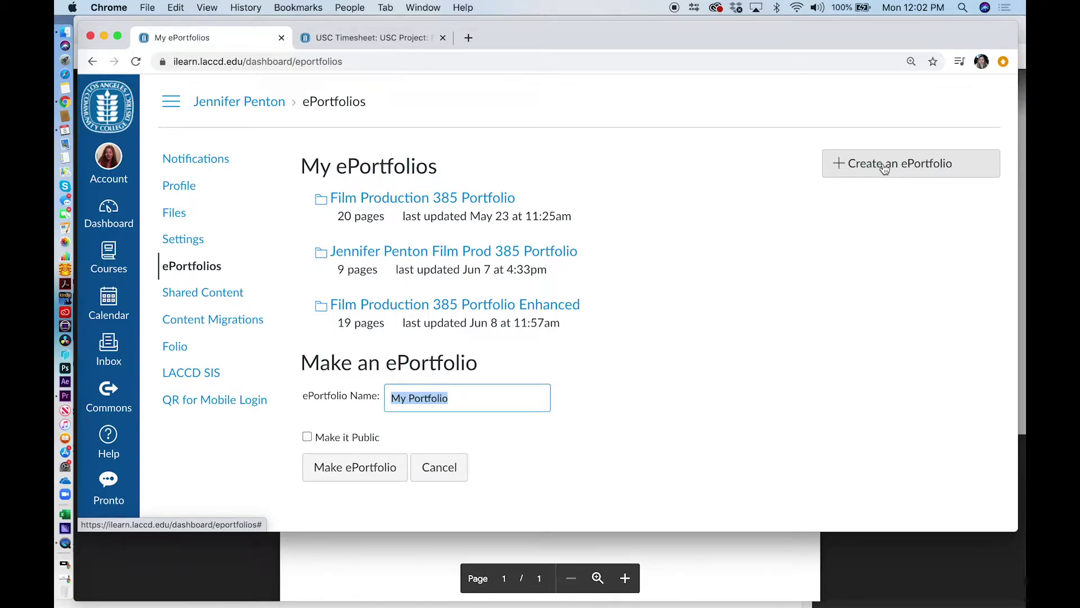
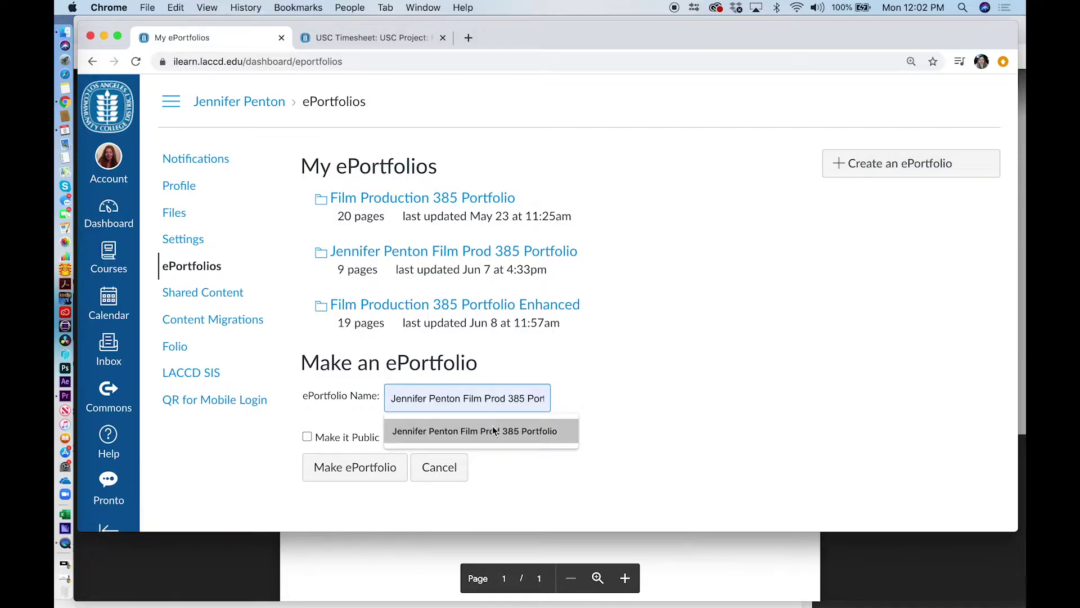
pyautogui.click(491, 427)
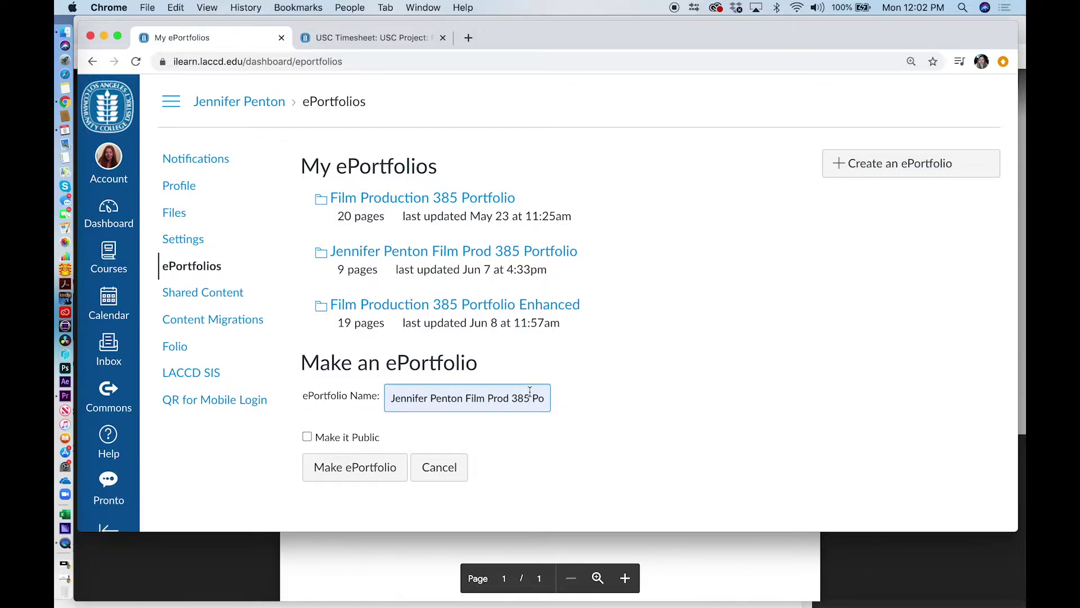
pyautogui.press('End')
pyautogui.write('En')
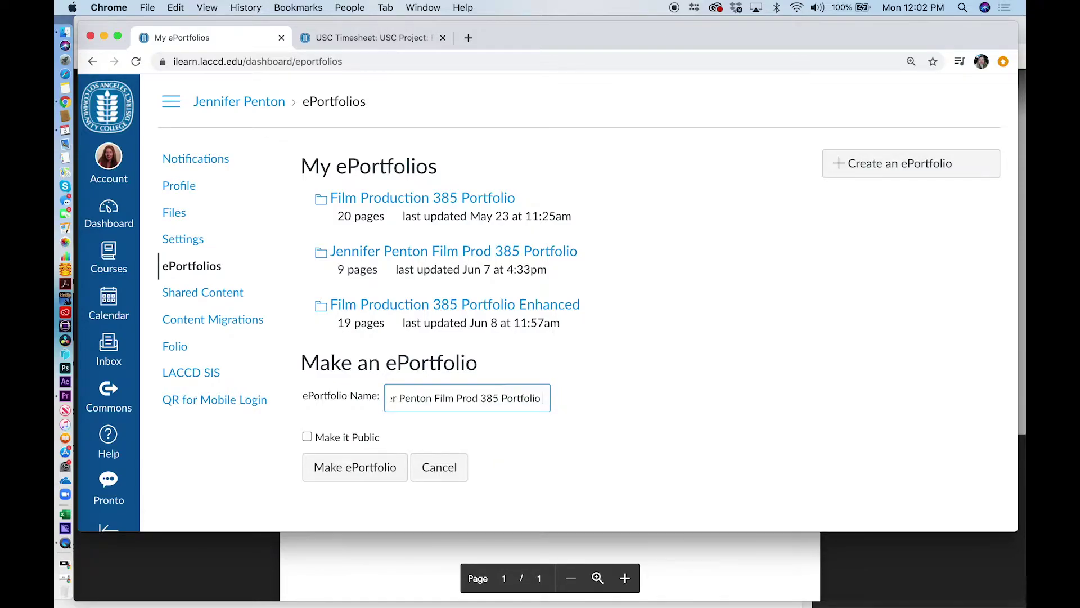
pyautogui.write('hanced')
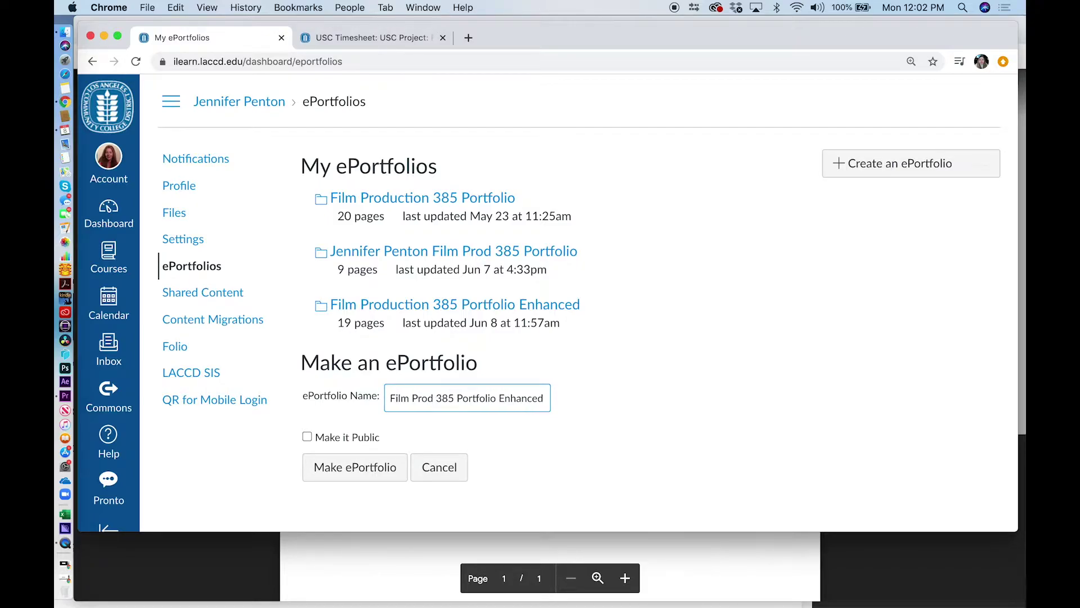
pyautogui.click(354, 476)
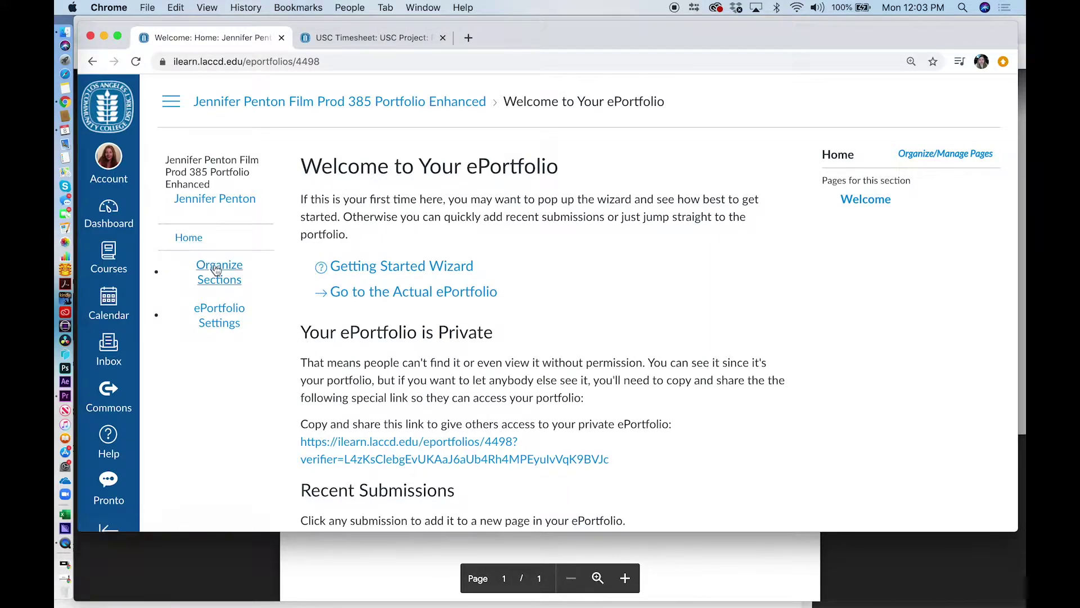
# Rename the Home section to 'Cover Page' via Organize Sections, then open its Welcome page.
pyautogui.click(219, 273)
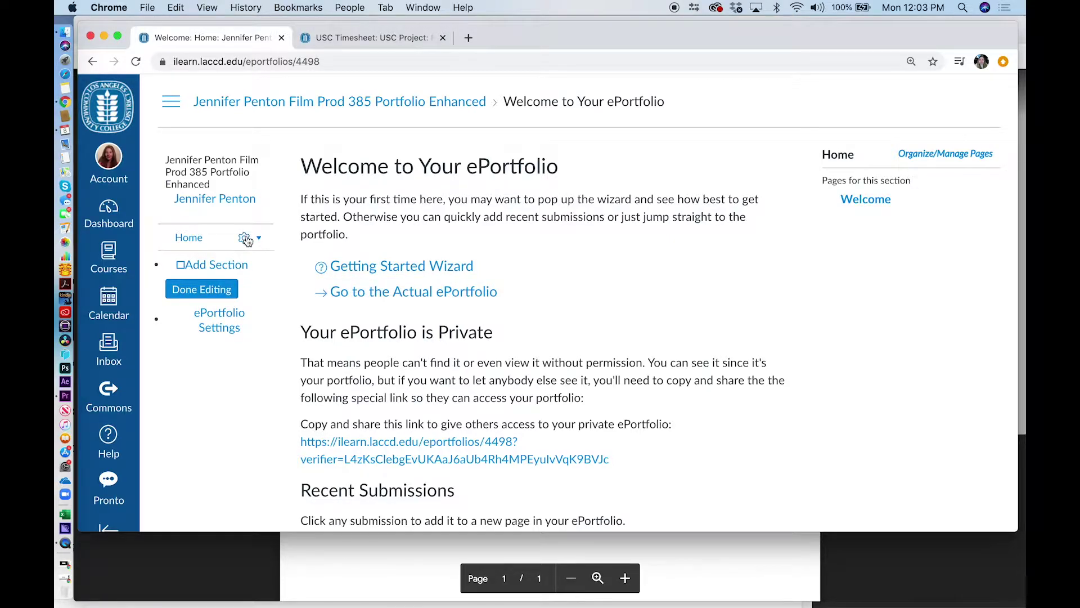
pyautogui.click(246, 238)
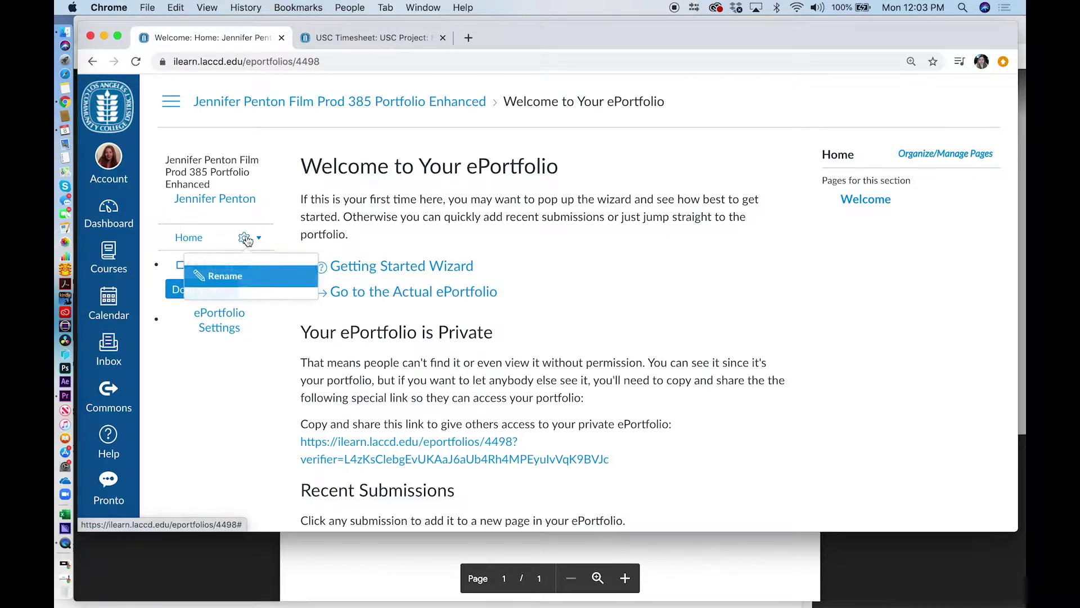
pyautogui.click(234, 281)
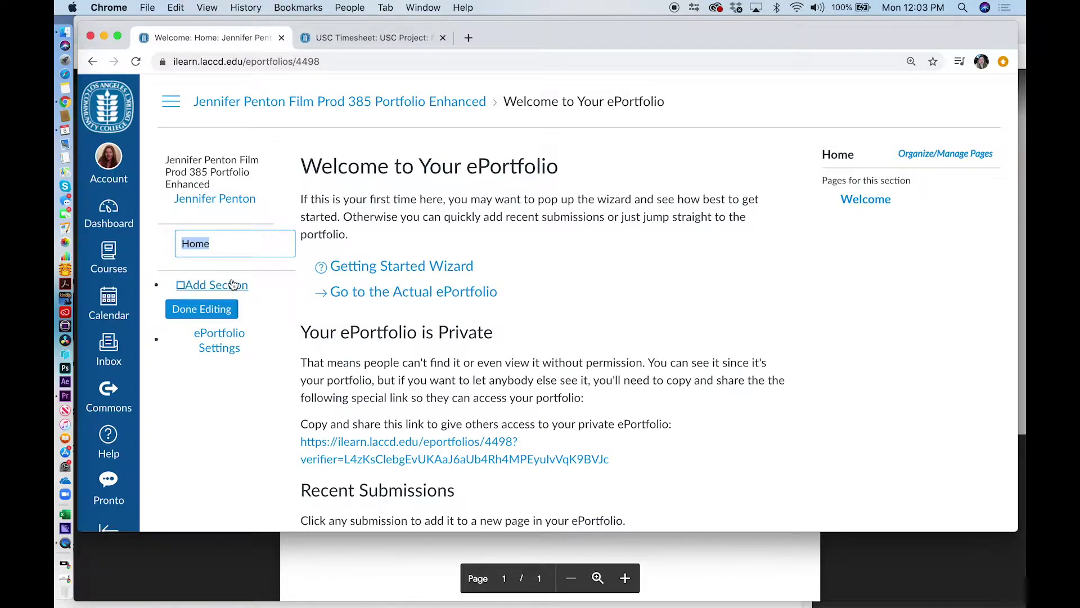
pyautogui.write('Cover Page')
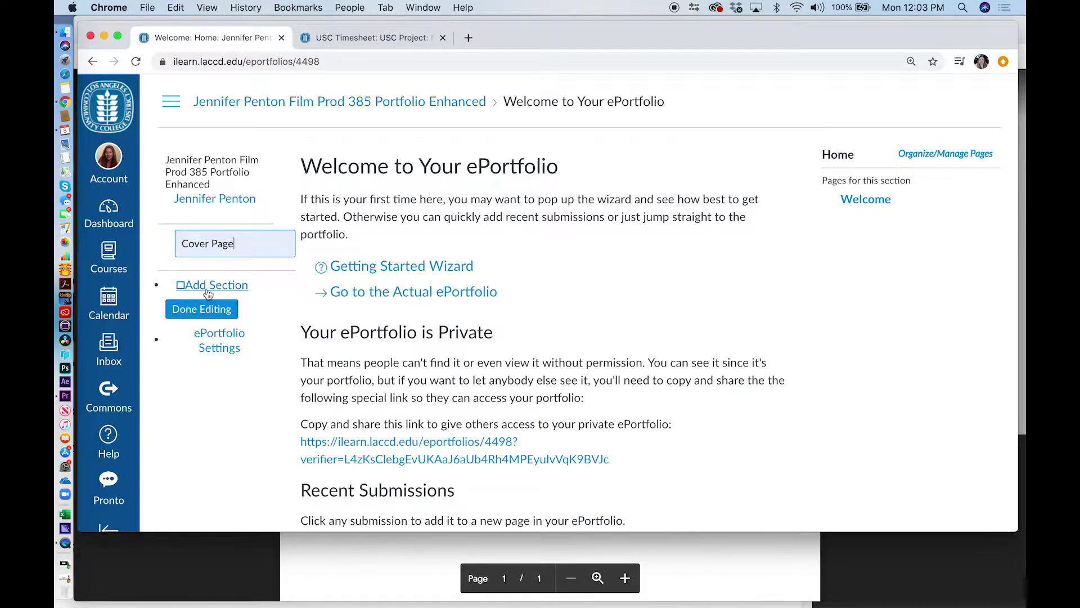
pyautogui.click(201, 310)
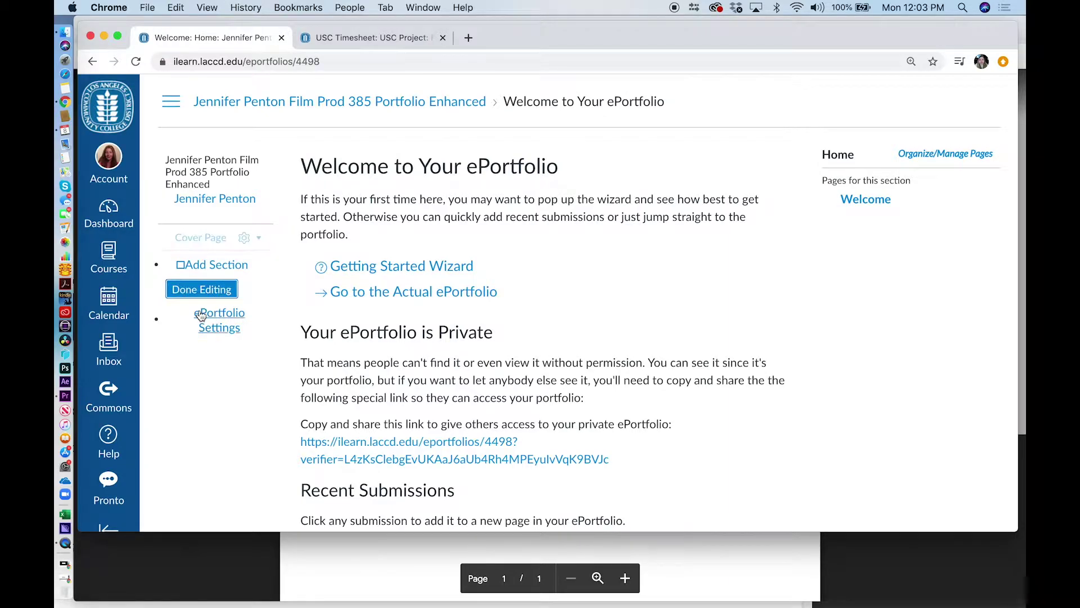
pyautogui.click(204, 288)
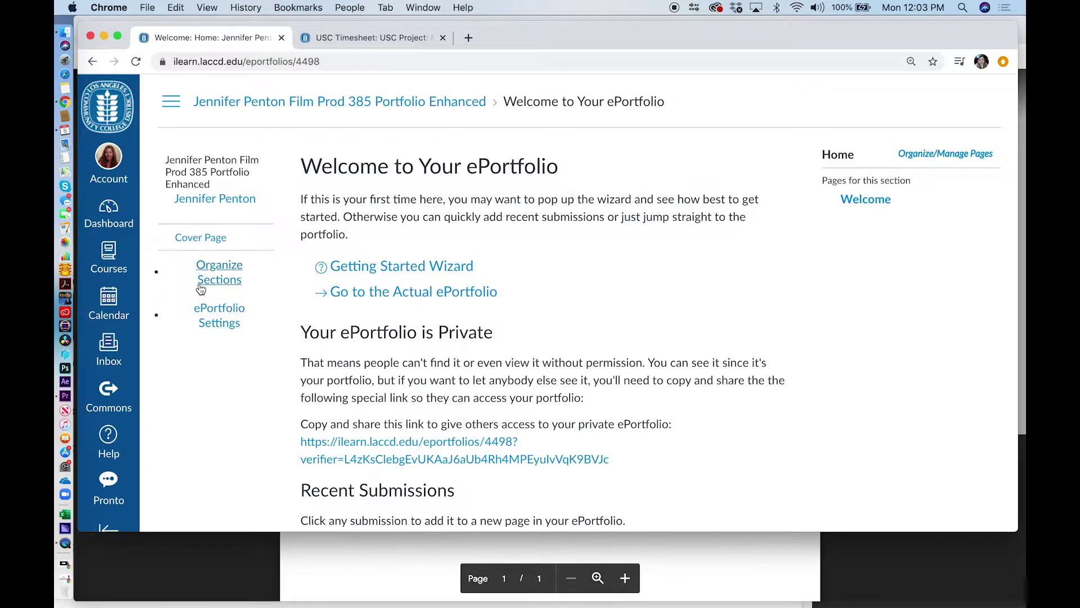
pyautogui.click(202, 242)
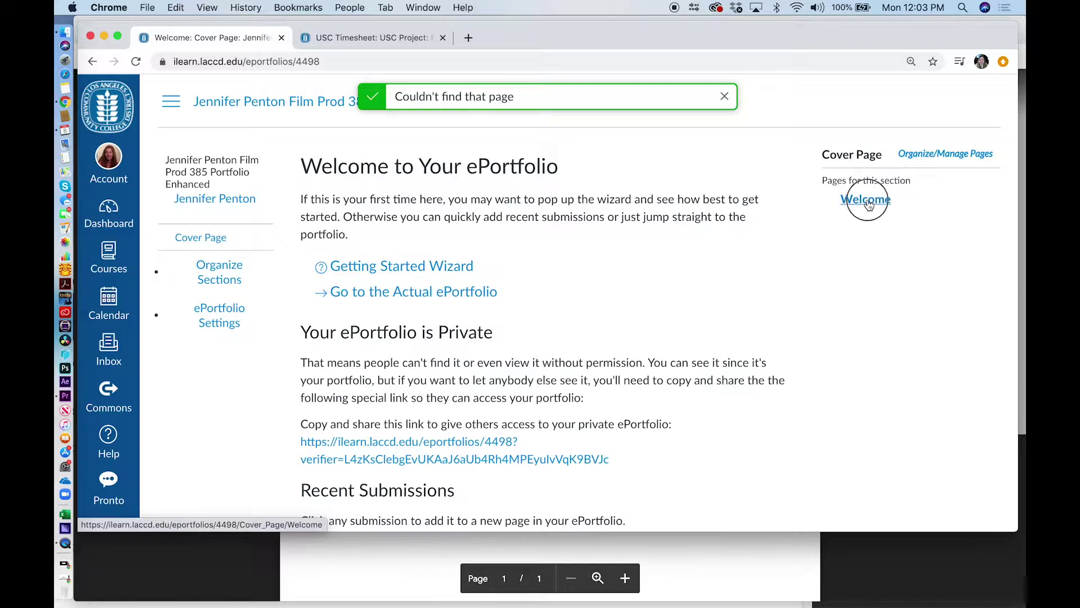
pyautogui.click(865, 199)
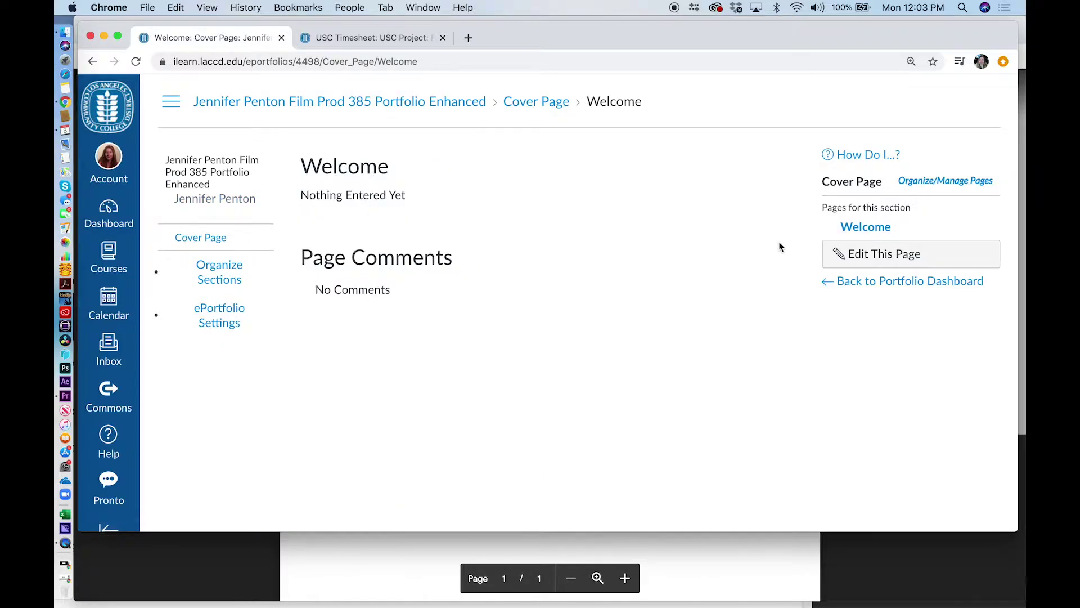
# Name the page with the owner's name plus 'Cover Page', delete 'Nothing Entered Yet', and begin an image insert.
pyautogui.click(871, 257)
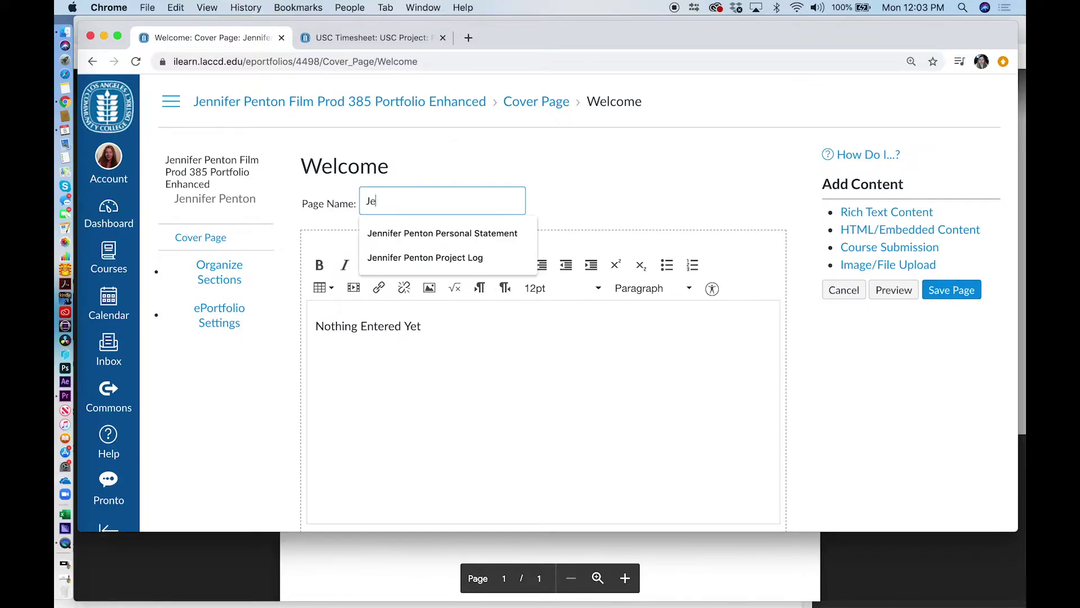
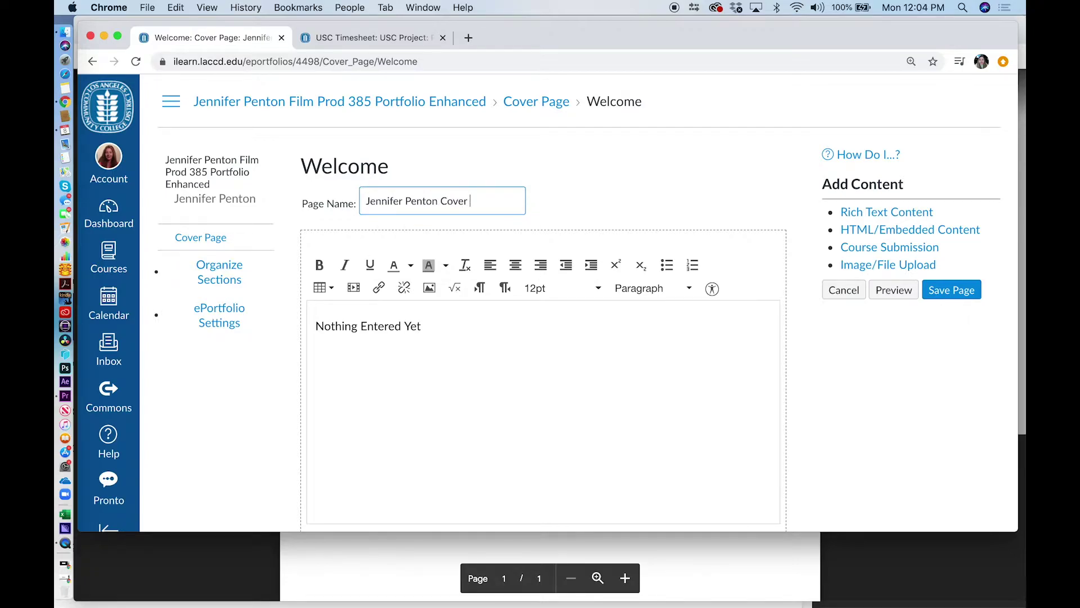
pyautogui.click(643, 350)
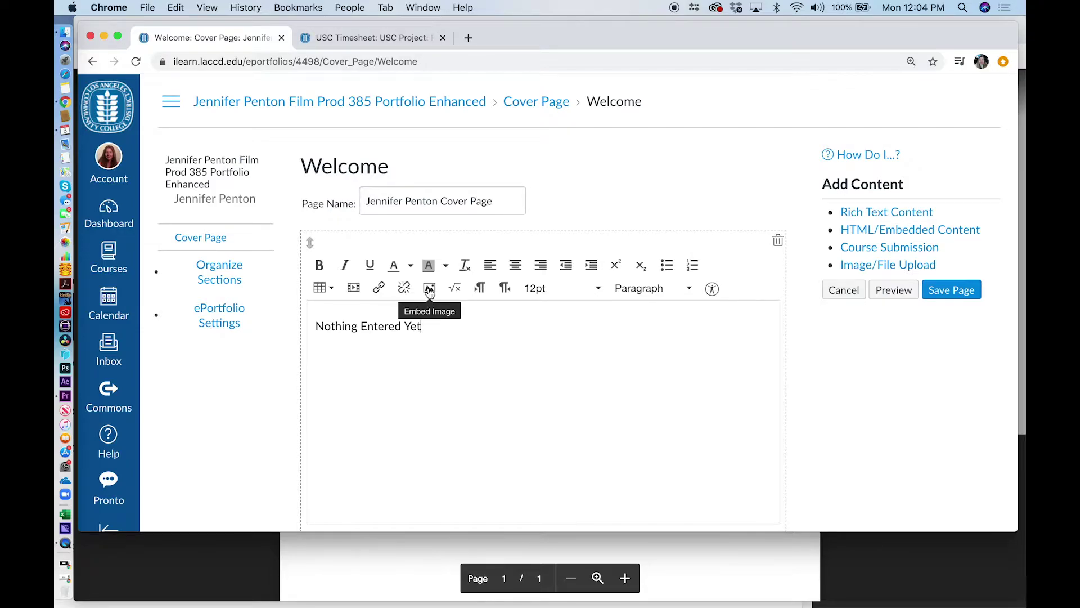
pyautogui.moveTo(430, 326); pyautogui.dragTo(308, 324)
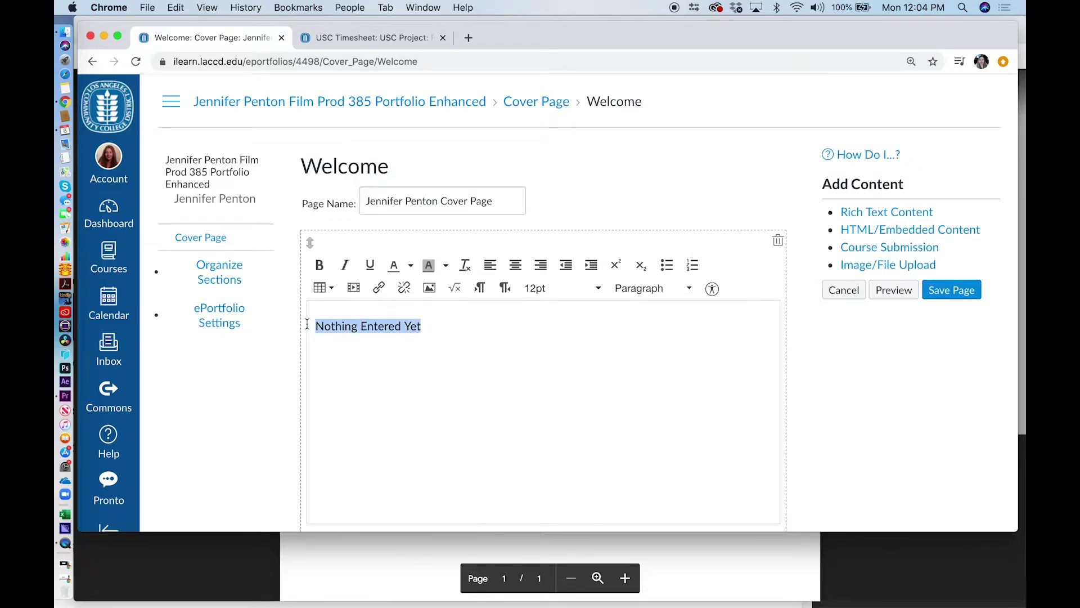
pyautogui.press('BackSpace')
pyautogui.click(429, 287)
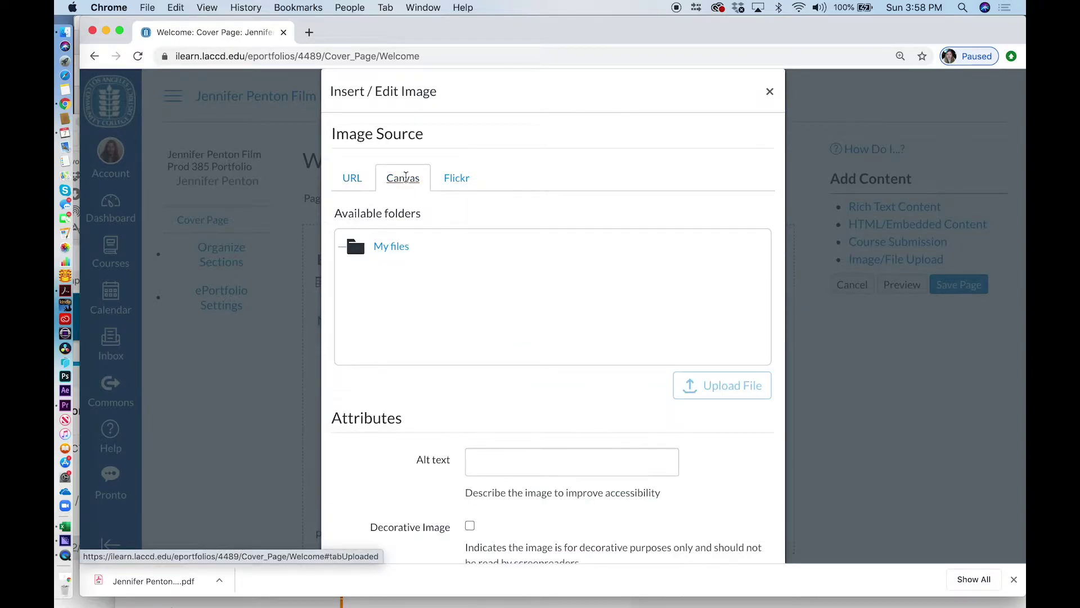
# Upload the headshot JPG from the computer into My files and insert it at 150×182.
pyautogui.click(391, 255)
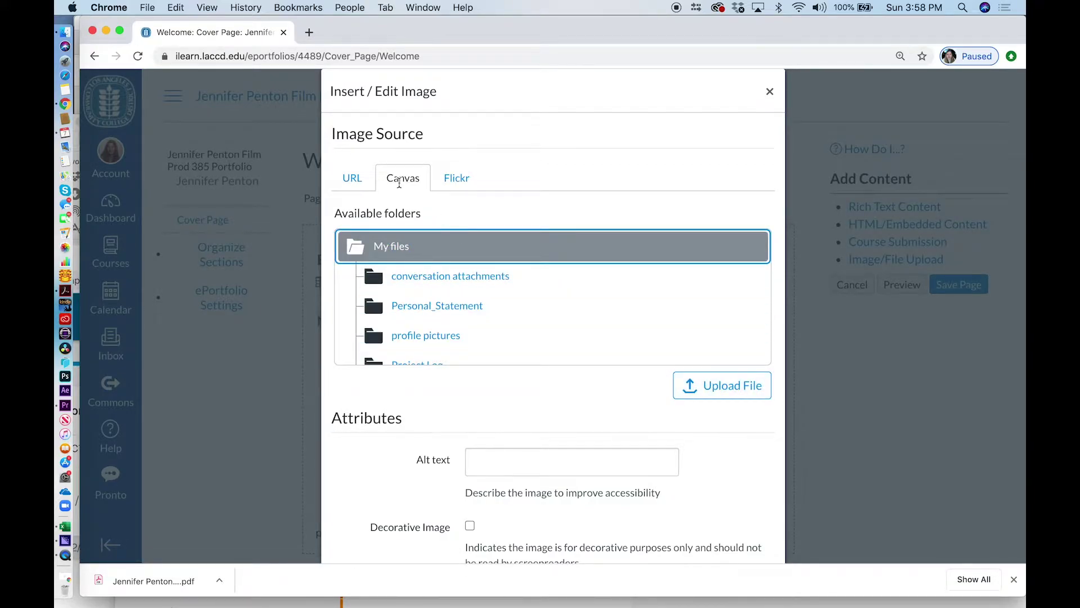
pyautogui.click(386, 272)
pyautogui.click(726, 387)
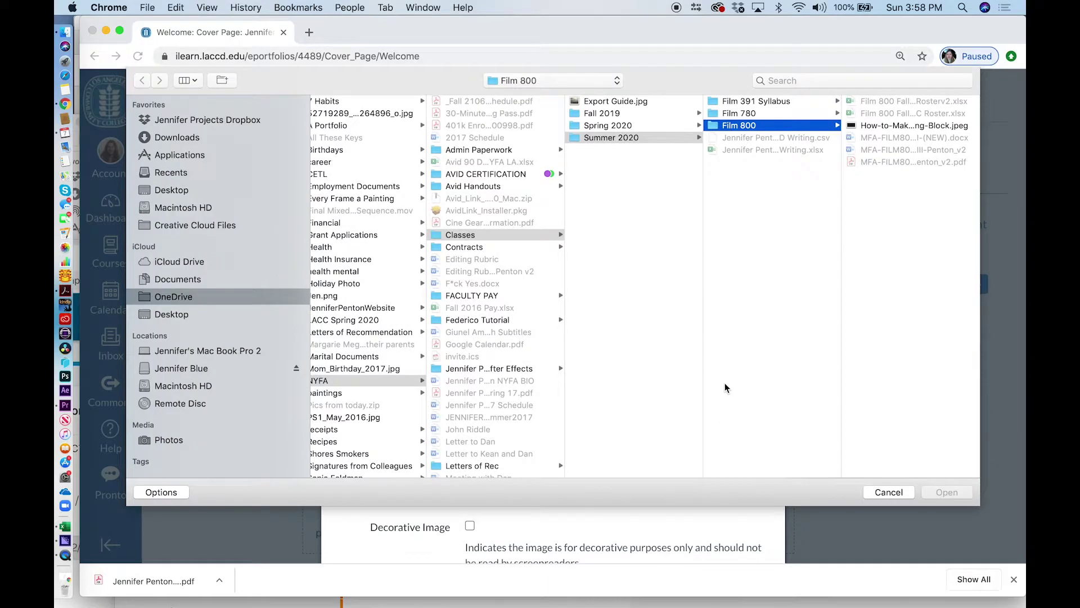
pyautogui.hscroll(-3, 393, 358)
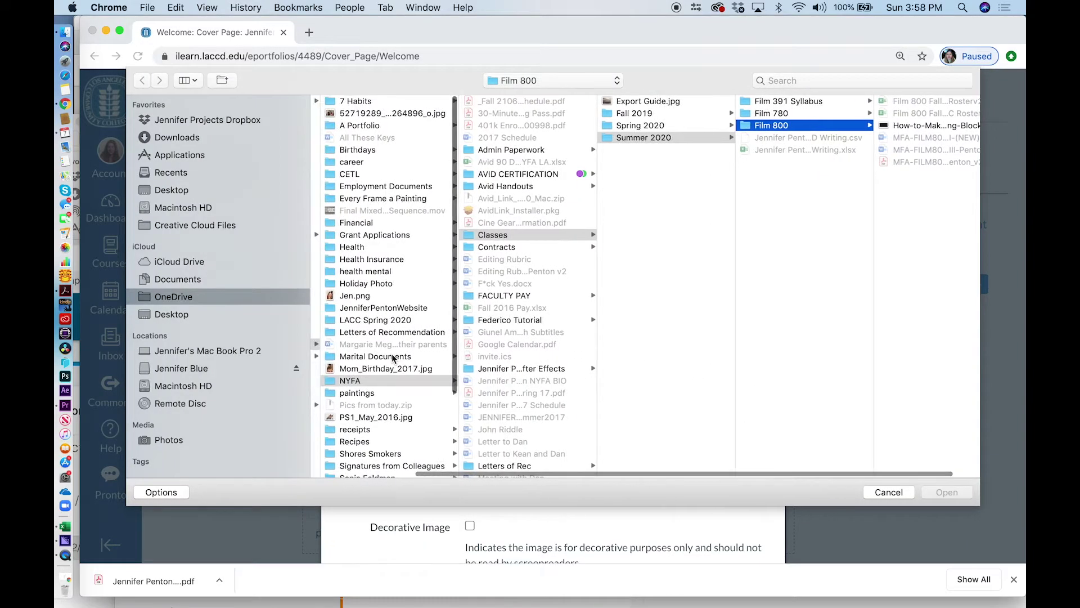
pyautogui.hscroll(-5, 393, 358)
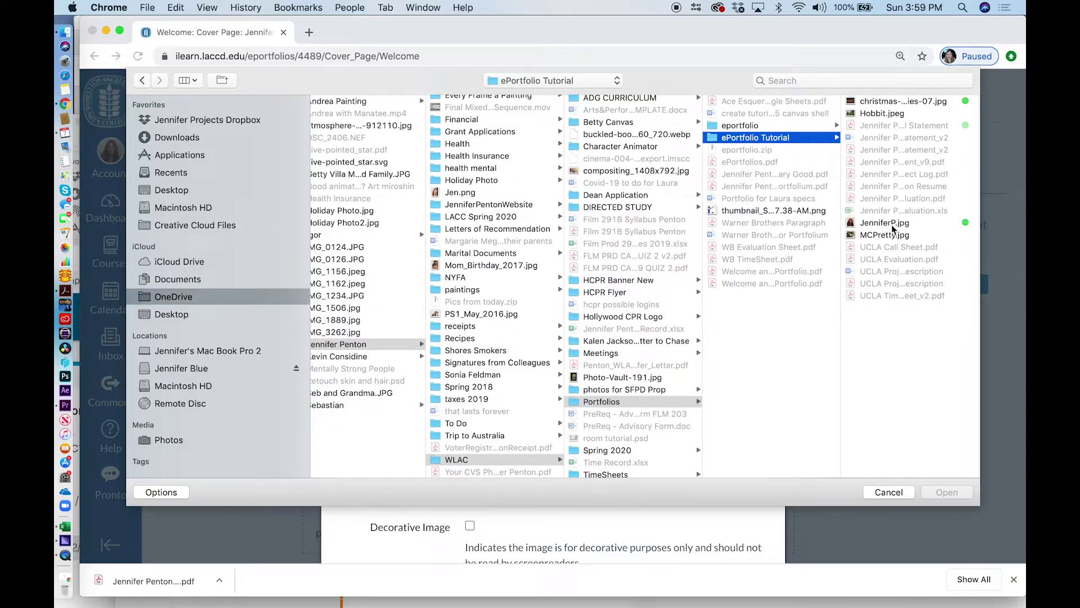
pyautogui.click(893, 228)
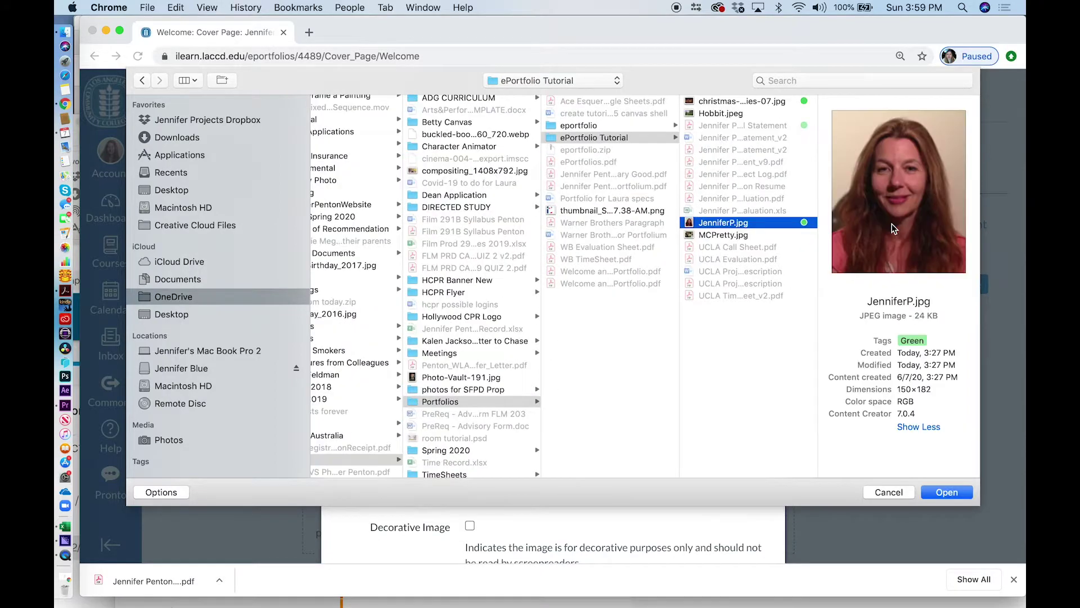
pyautogui.click(947, 492)
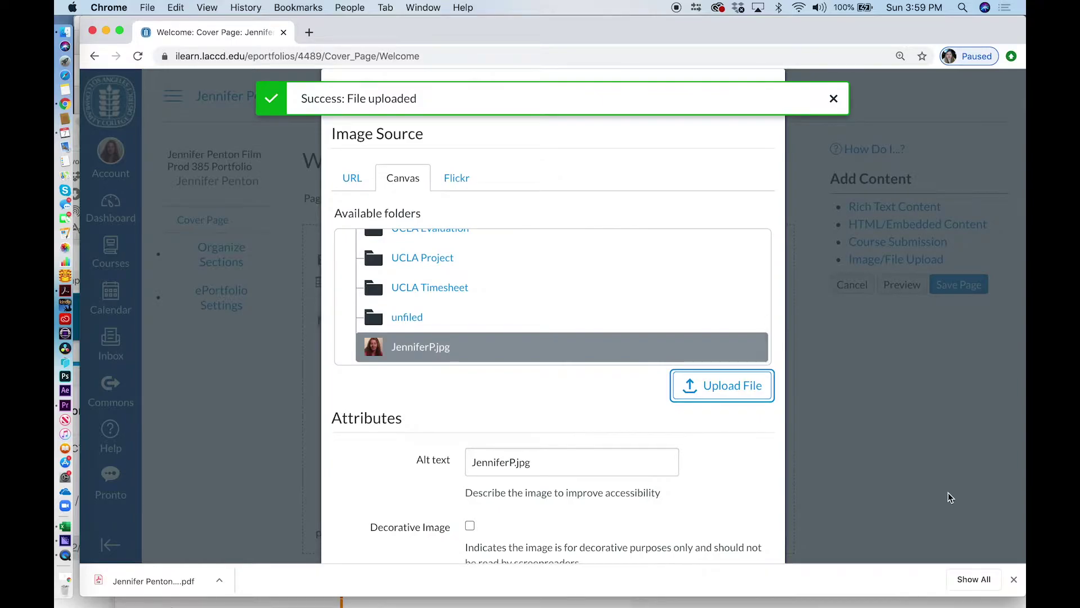
pyautogui.scroll(-5, 733, 474)
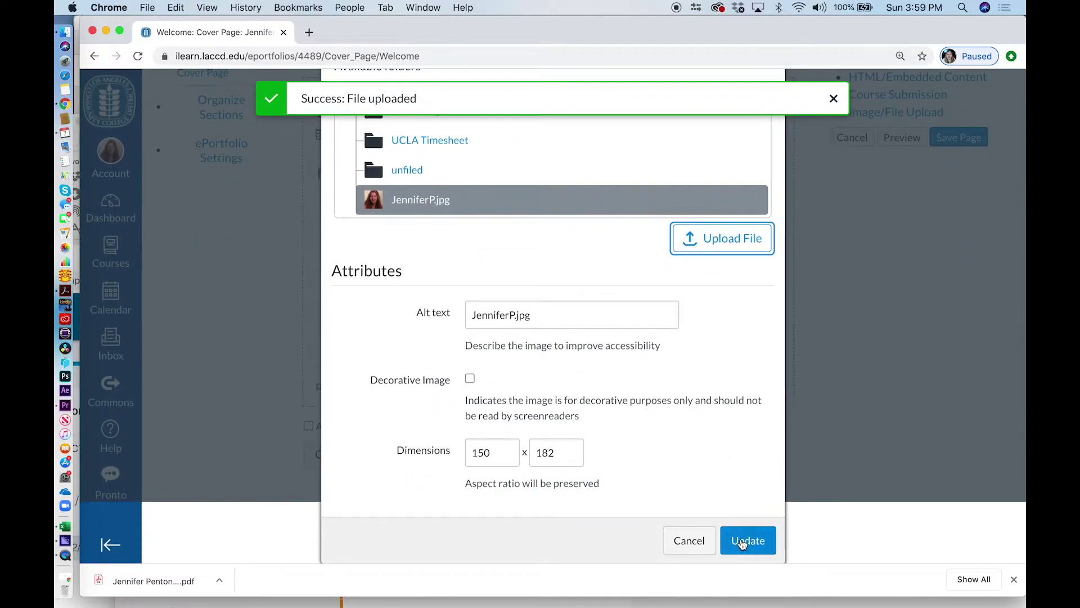
pyautogui.click(748, 541)
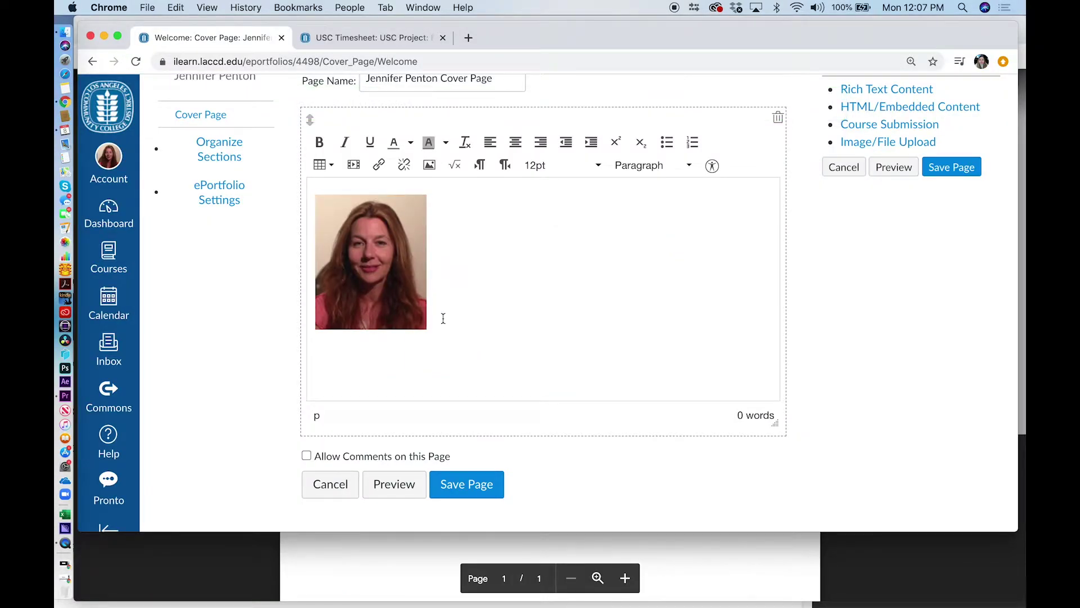
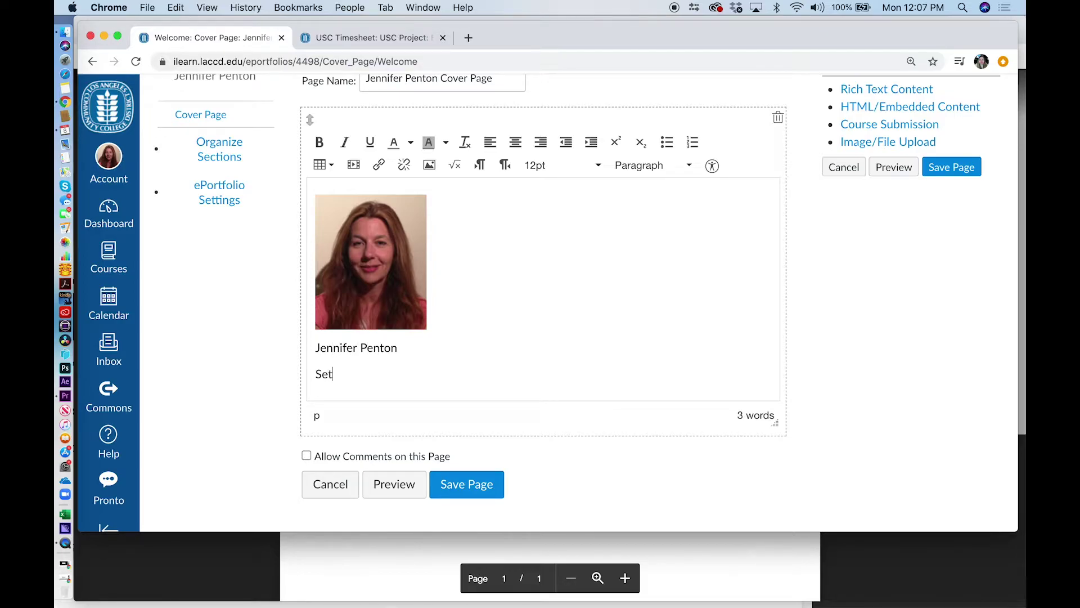
# Type the owner's name and 'Set Dresser' under the photo, add a blank line, and reopen image insertion.
pyautogui.press('Return')
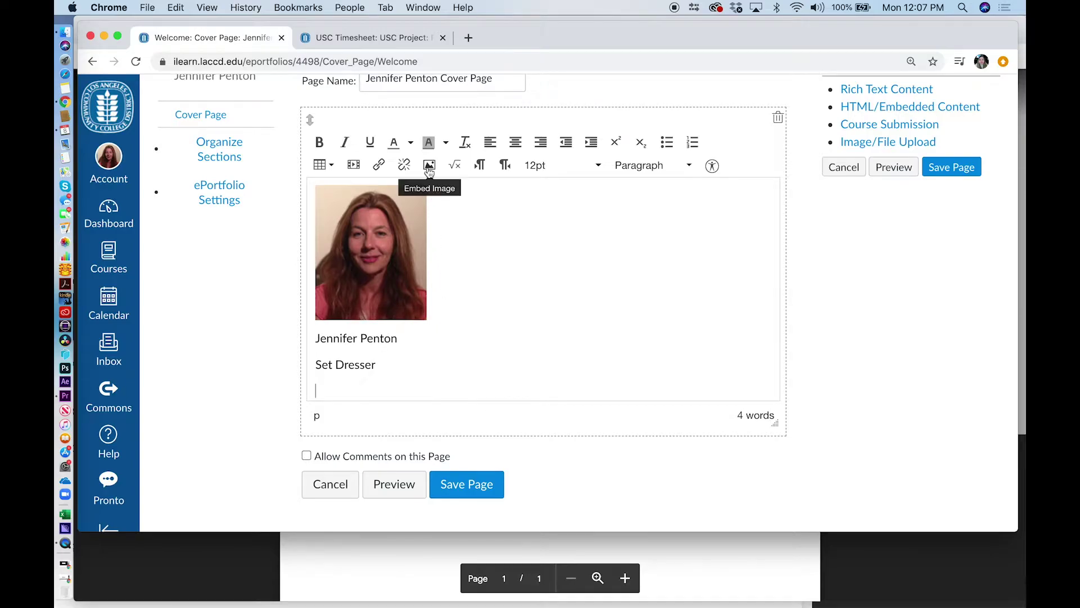
pyautogui.click(429, 169)
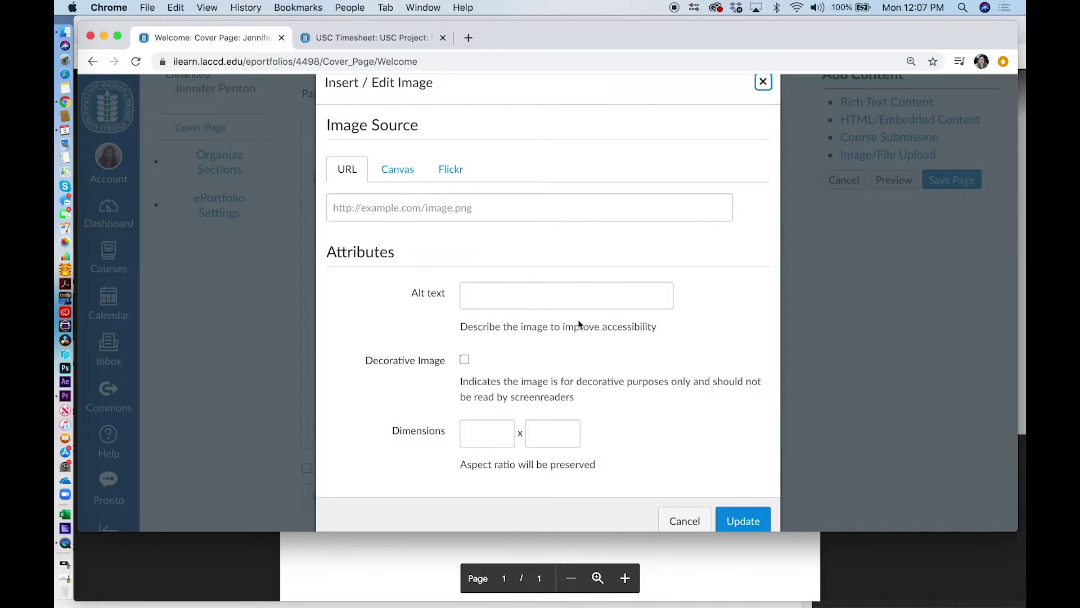
pyautogui.scroll(-1, 670, 389)
# Upload christmas-movies-07.jpg, insert it as the banner below Set Dresser, and save the cover page.
pyautogui.click(394, 157)
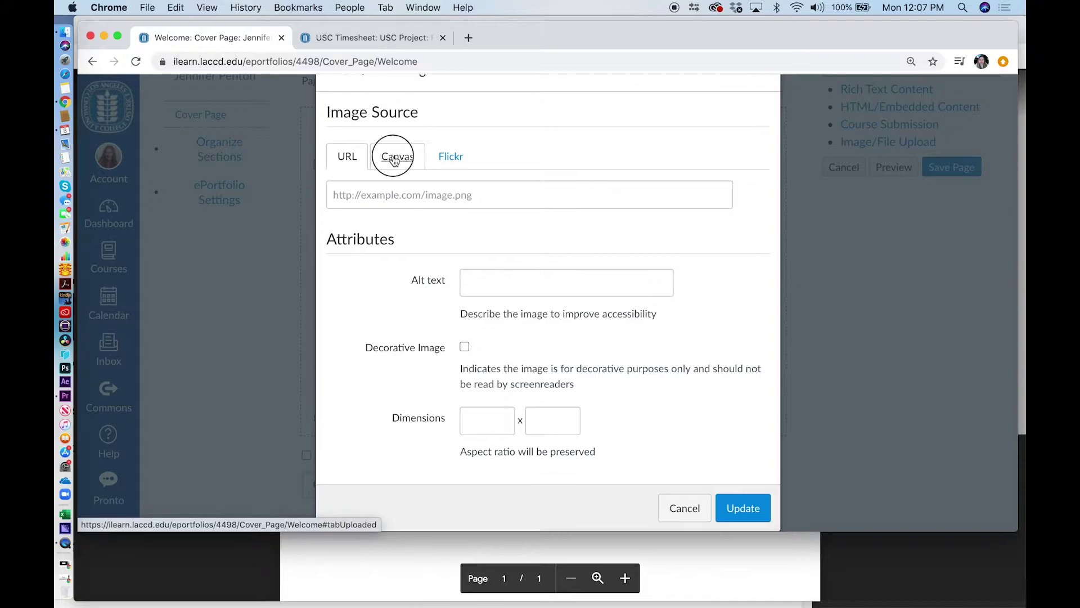
pyautogui.click(391, 228)
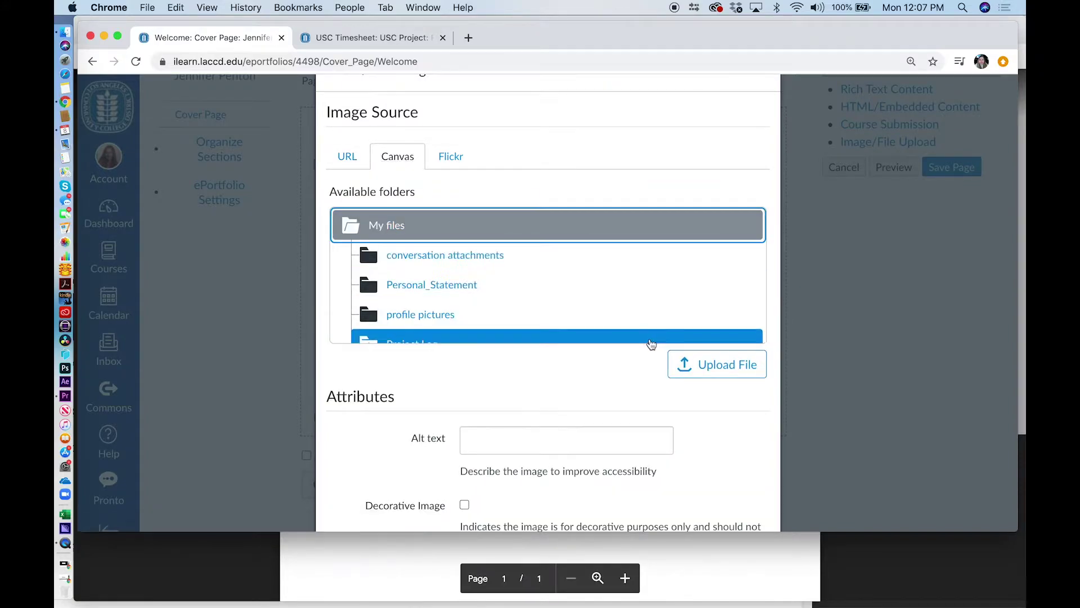
pyautogui.click(713, 365)
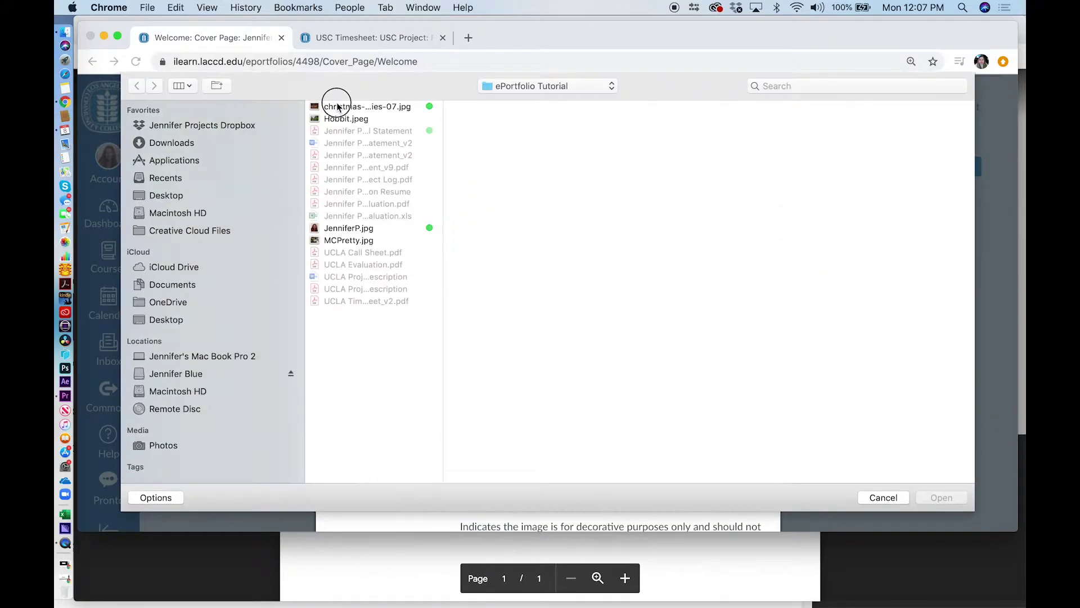
pyautogui.click(338, 106)
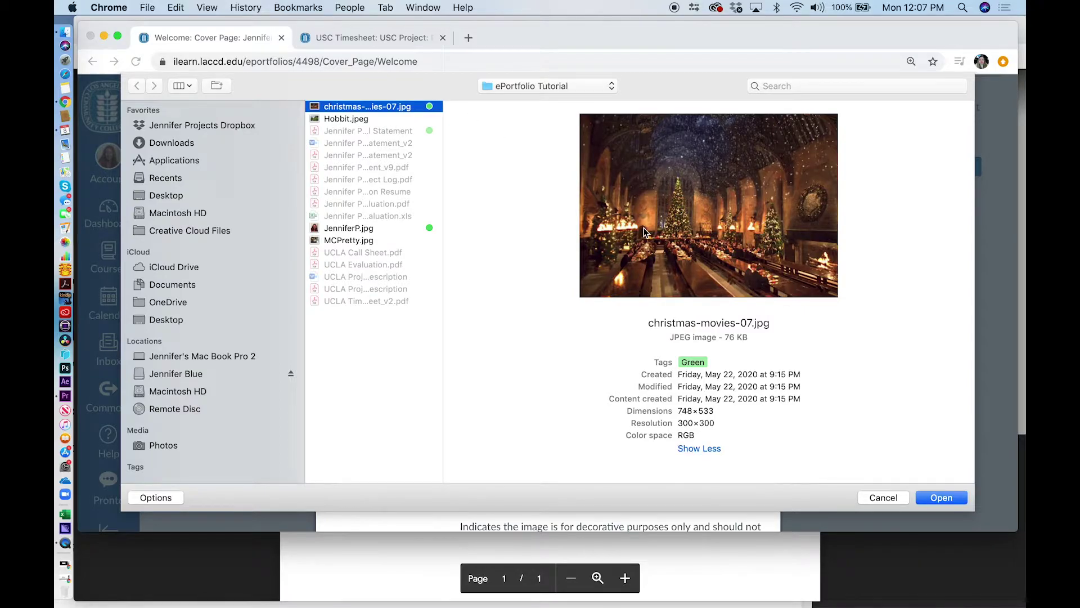
pyautogui.click(942, 499)
pyautogui.click(744, 510)
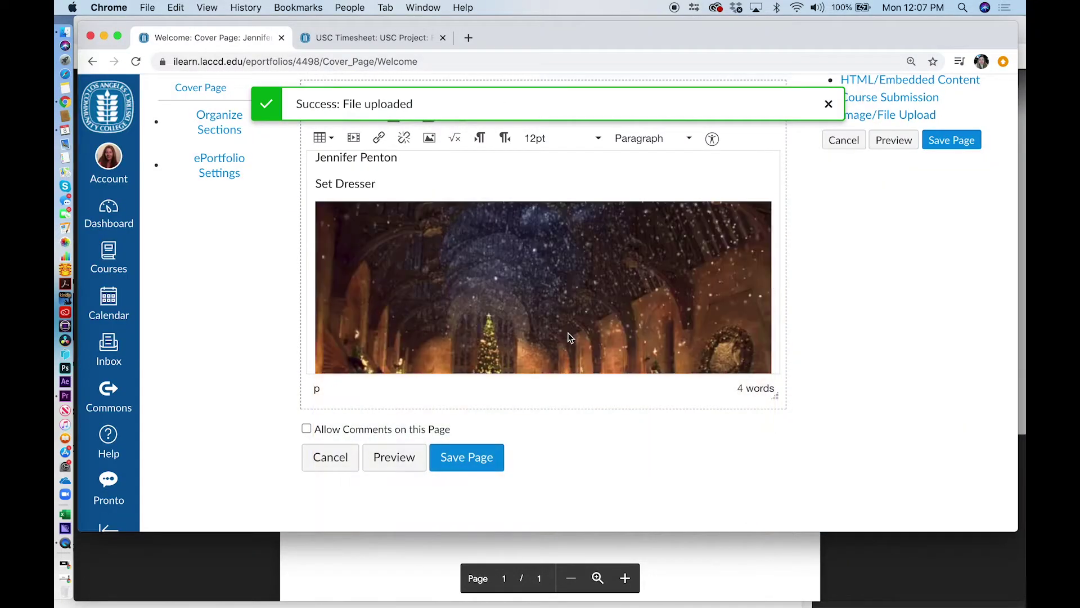
pyautogui.scroll(5, 569, 333)
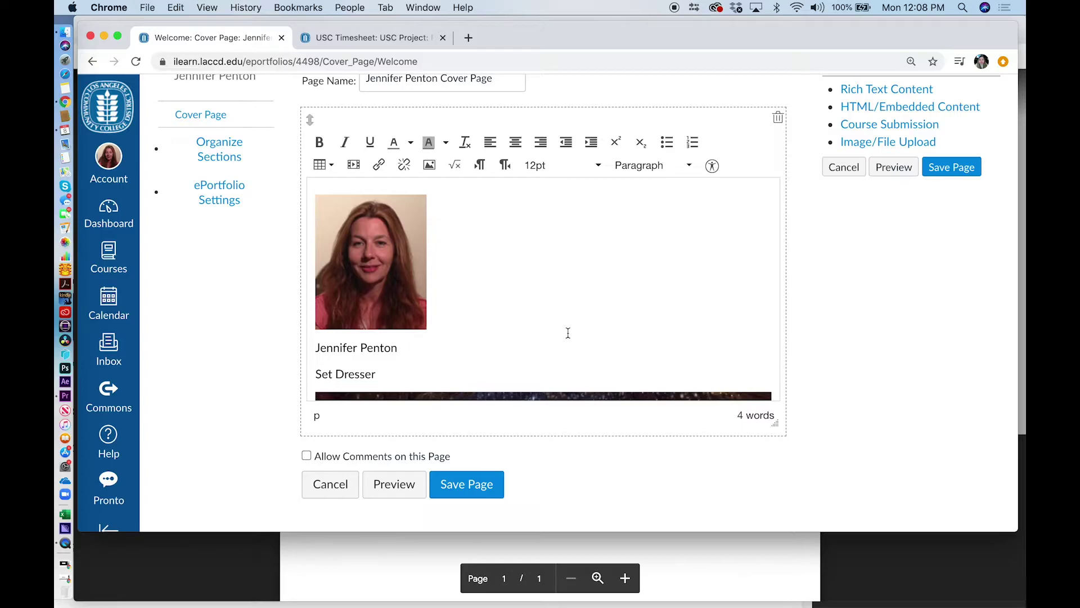
pyautogui.click(467, 484)
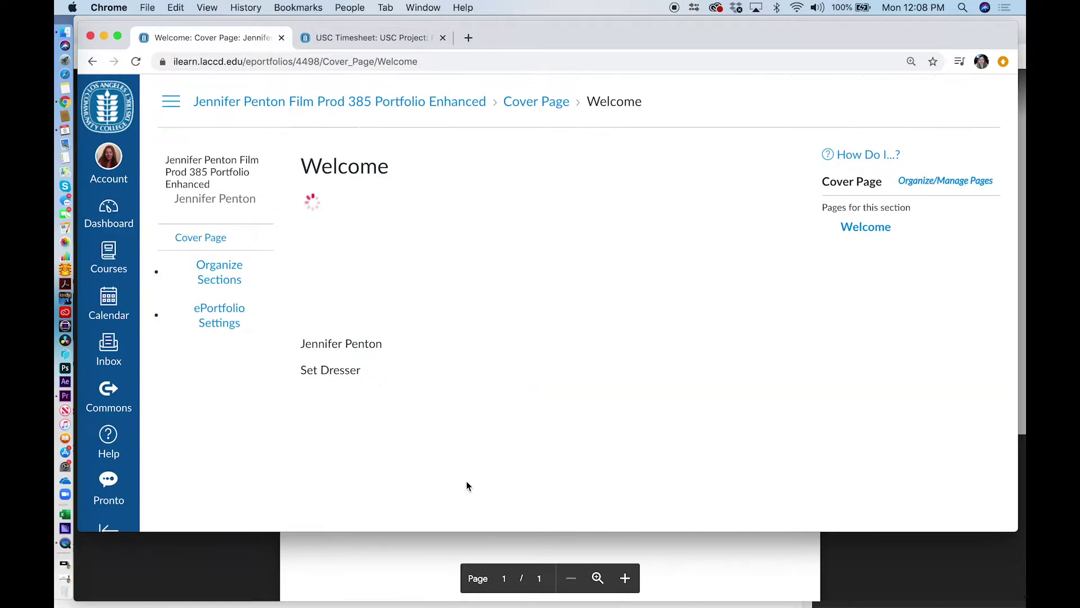
# Add a new section renamed 'Personal Statement' and open its blank new page.
pyautogui.click(212, 273)
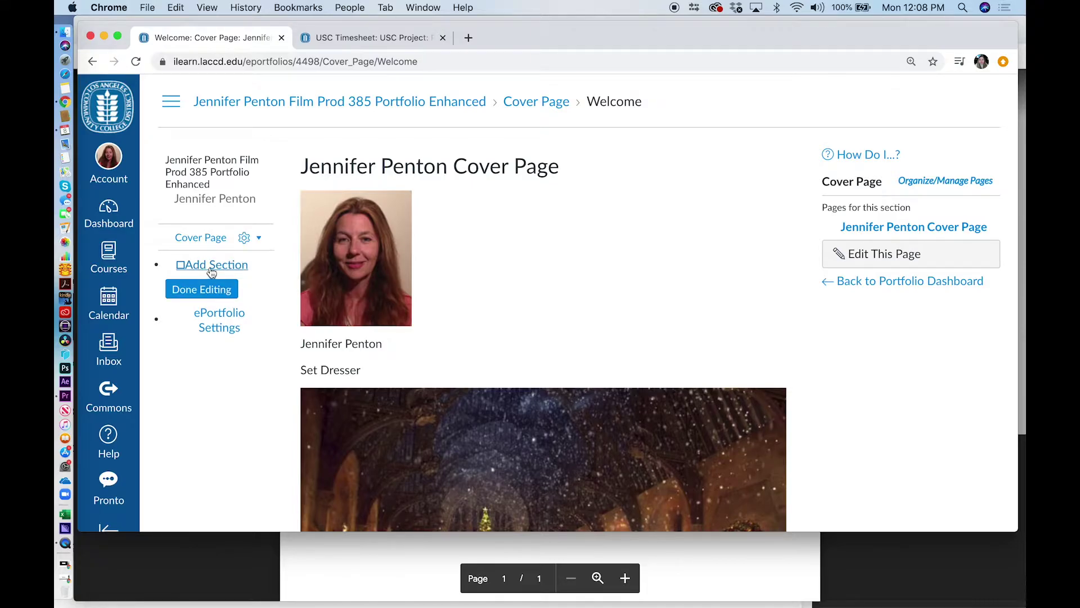
pyautogui.click(212, 273)
pyautogui.press('Return')
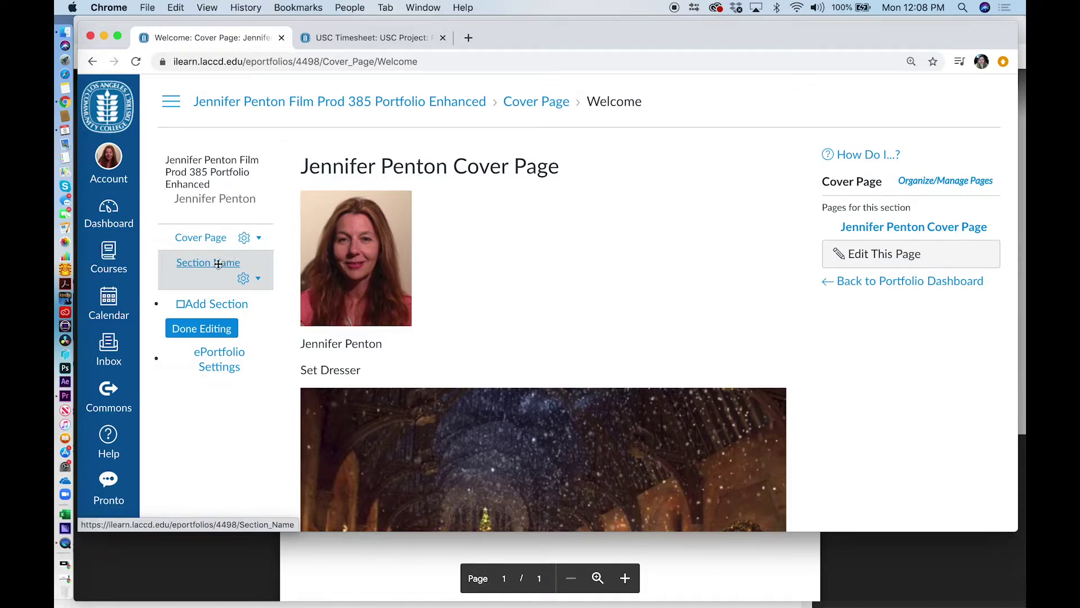
pyautogui.click(243, 278)
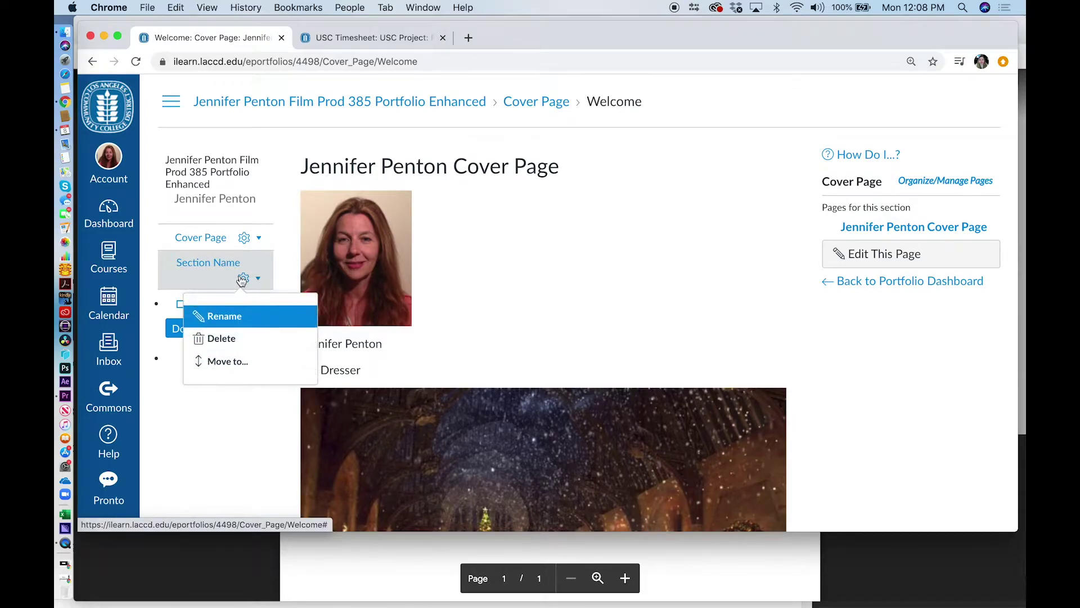
pyautogui.click(231, 319)
pyautogui.write('Per')
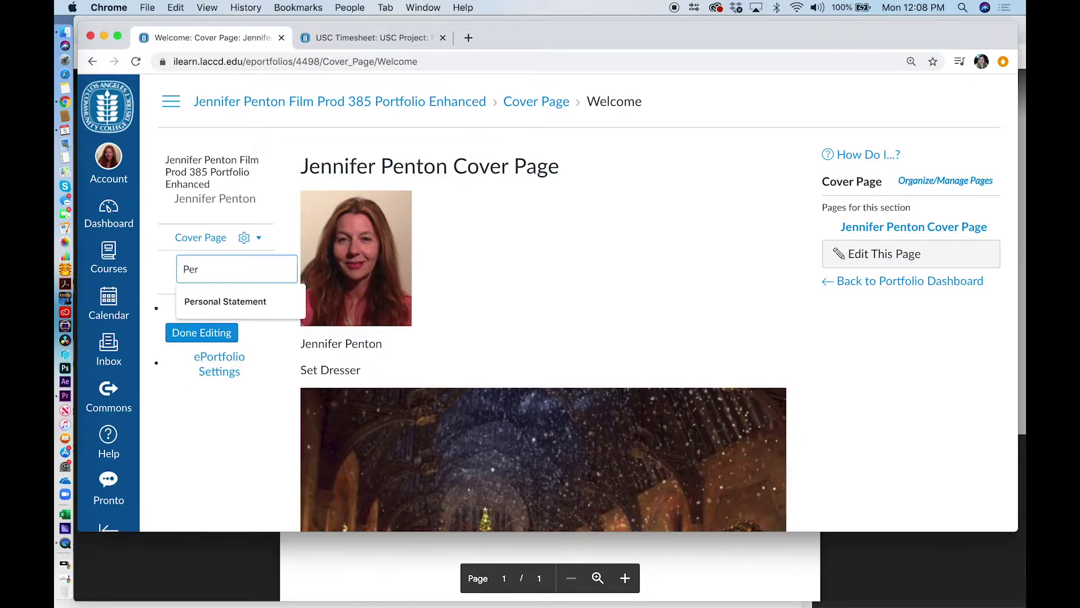
pyautogui.press('Down')
pyautogui.press('Return')
pyautogui.click(219, 269)
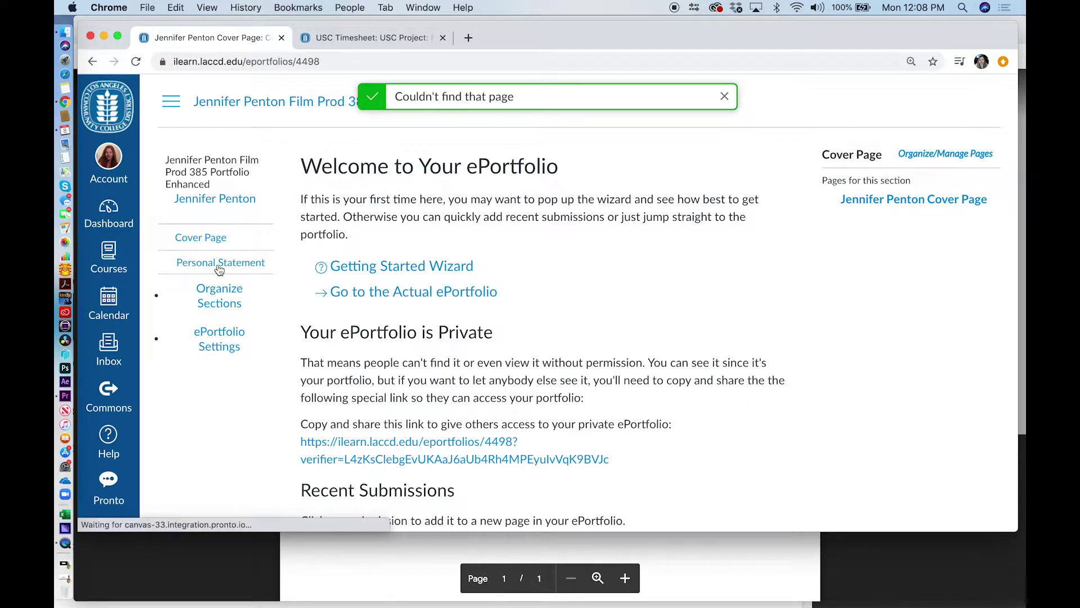
pyautogui.click(859, 247)
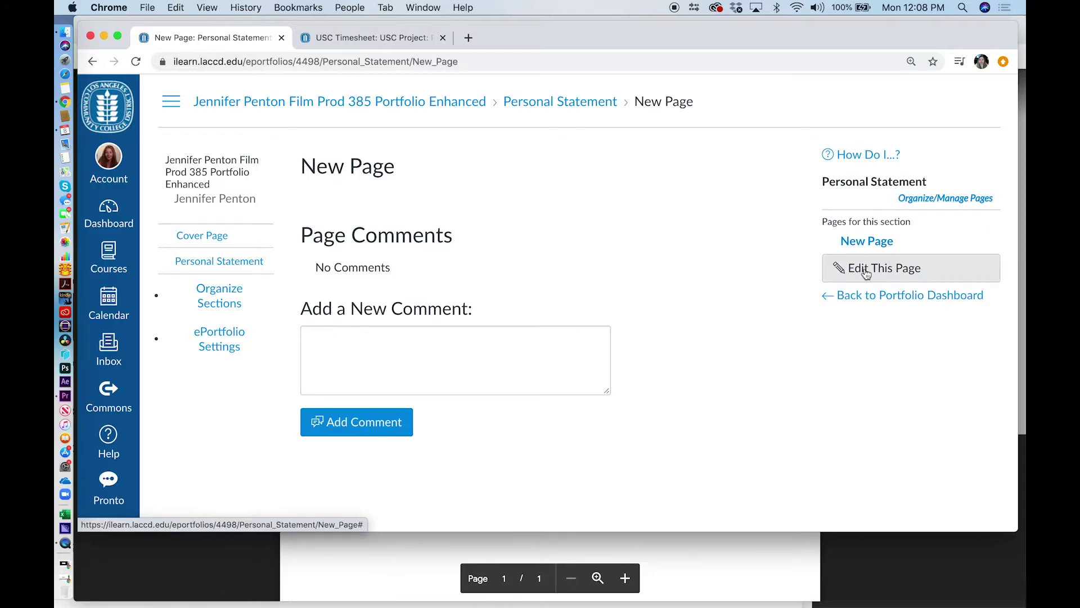
# Give the page the suggested Personal Statement name, turn off comments, and add an HTML/Embedded Content block.
pyautogui.click(866, 270)
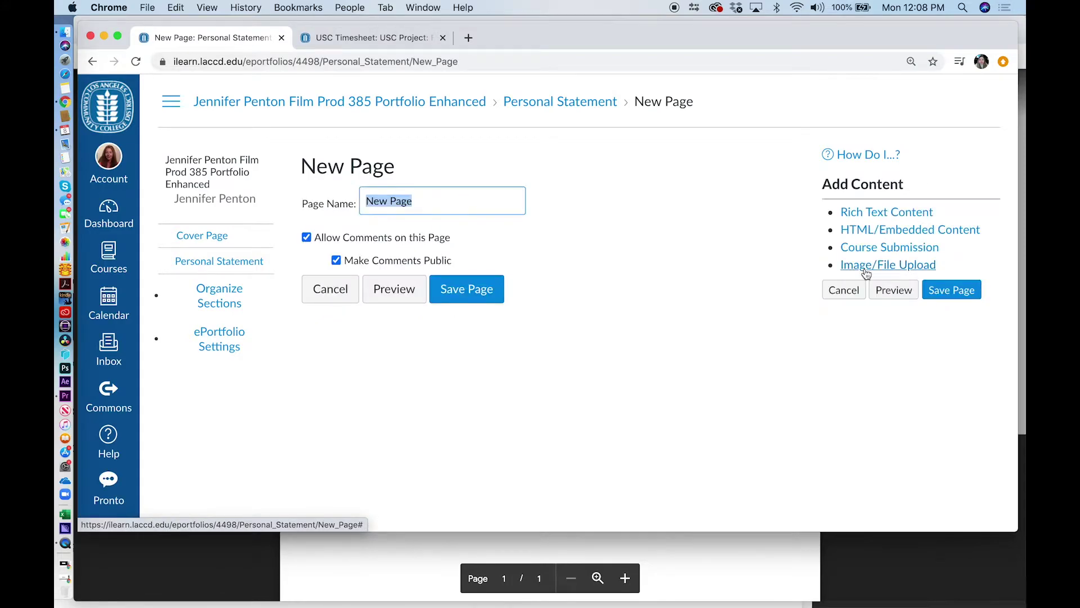
pyautogui.write('Jennifer')
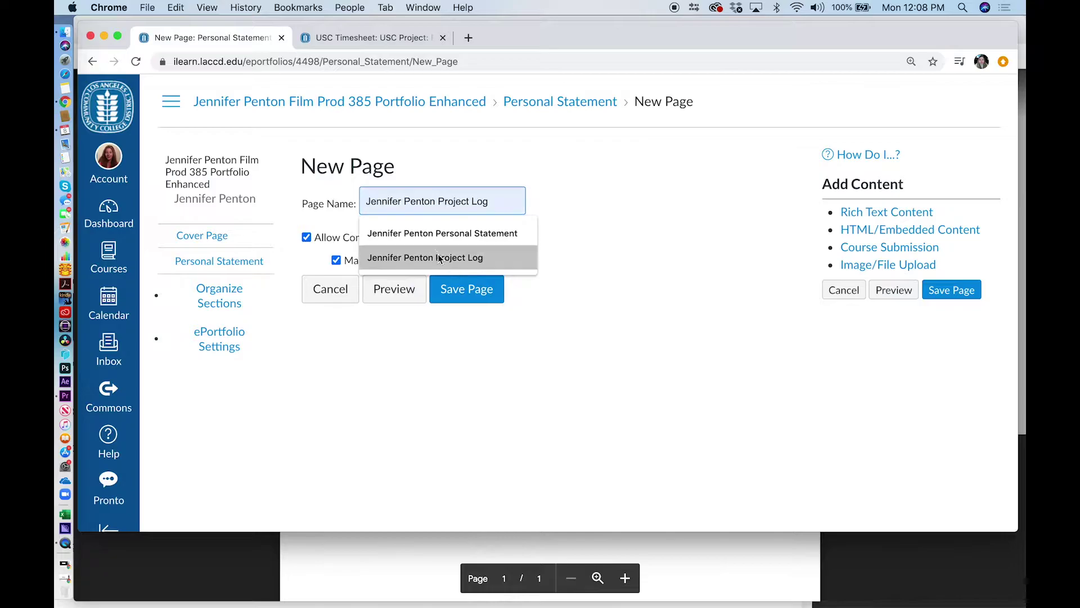
pyautogui.click(402, 241)
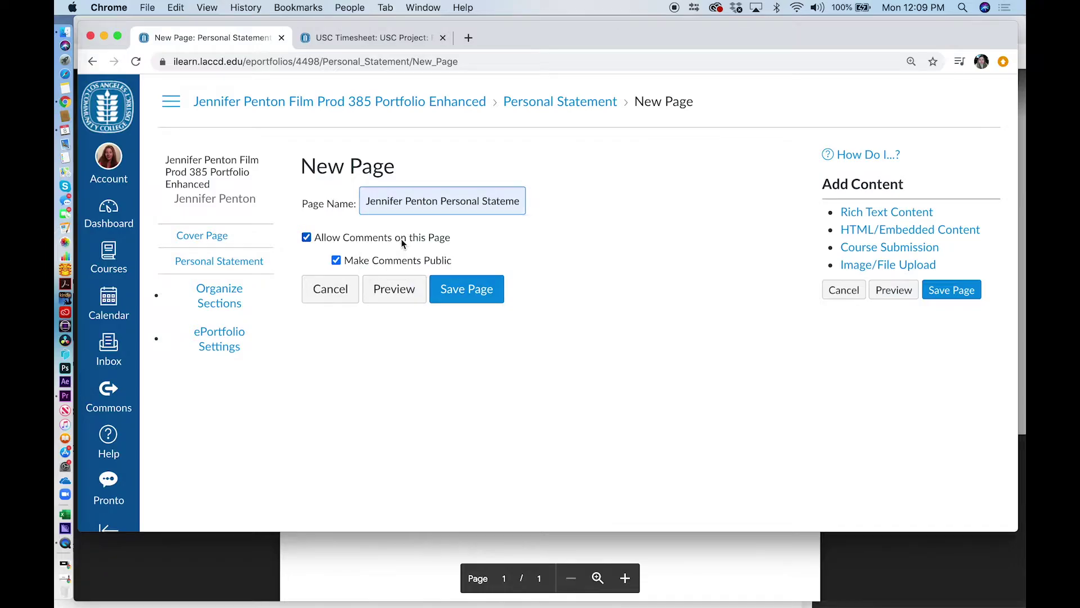
pyautogui.click(307, 238)
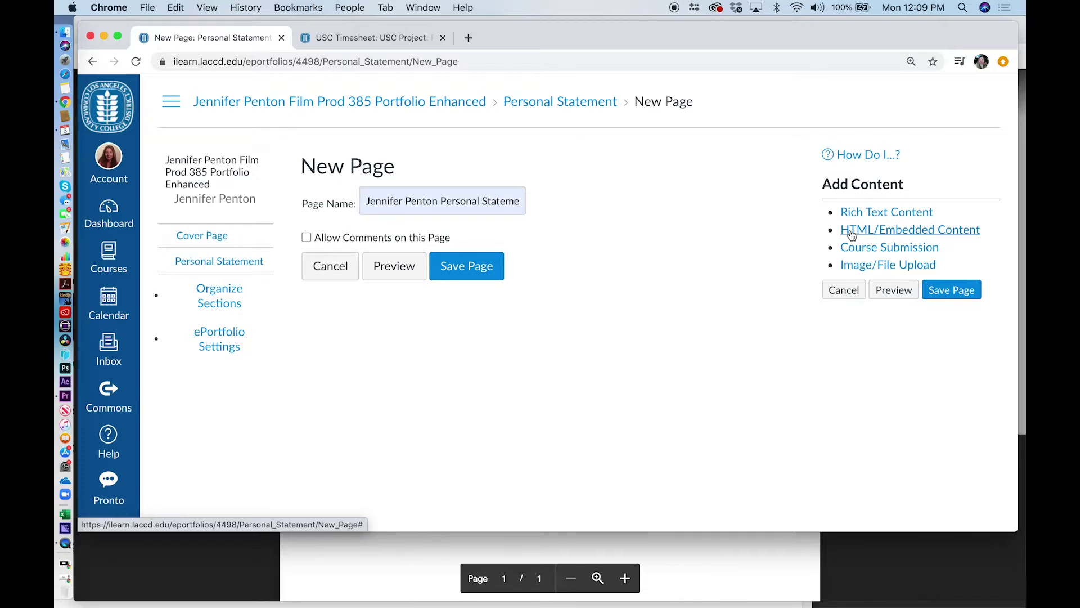
pyautogui.click(851, 231)
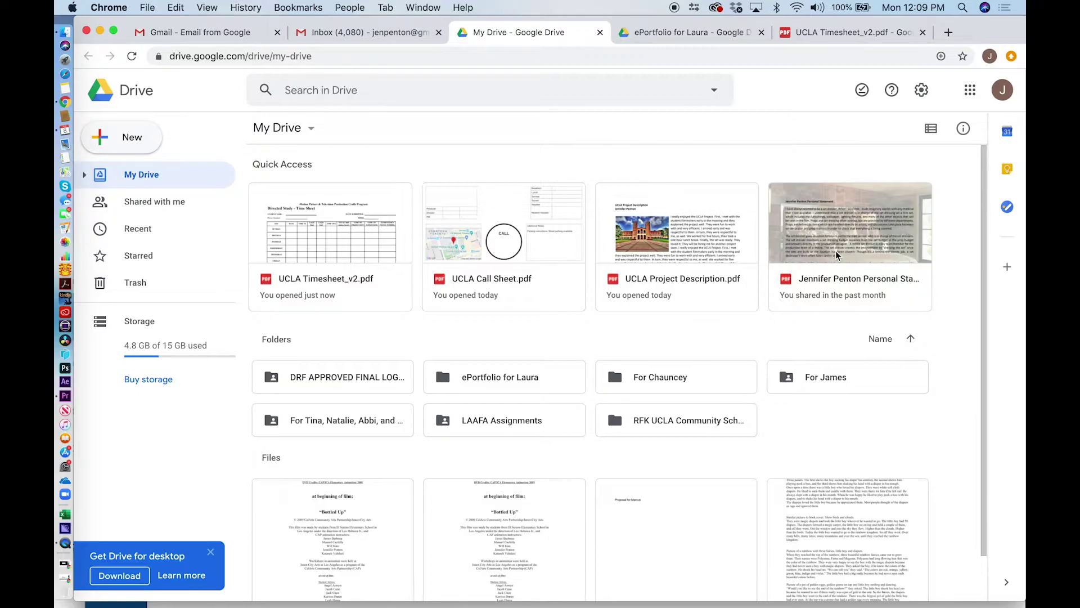
# Set the personal statement PDF to 'Anyone with the link can view' and open it in a new window.
pyautogui.click(835, 252)
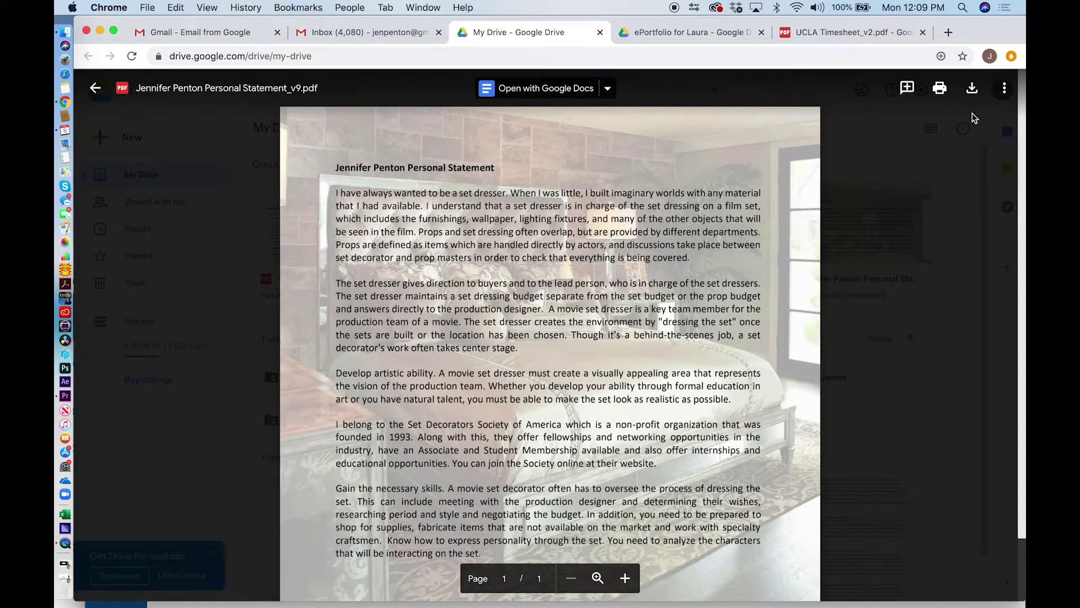
pyautogui.click(1004, 90)
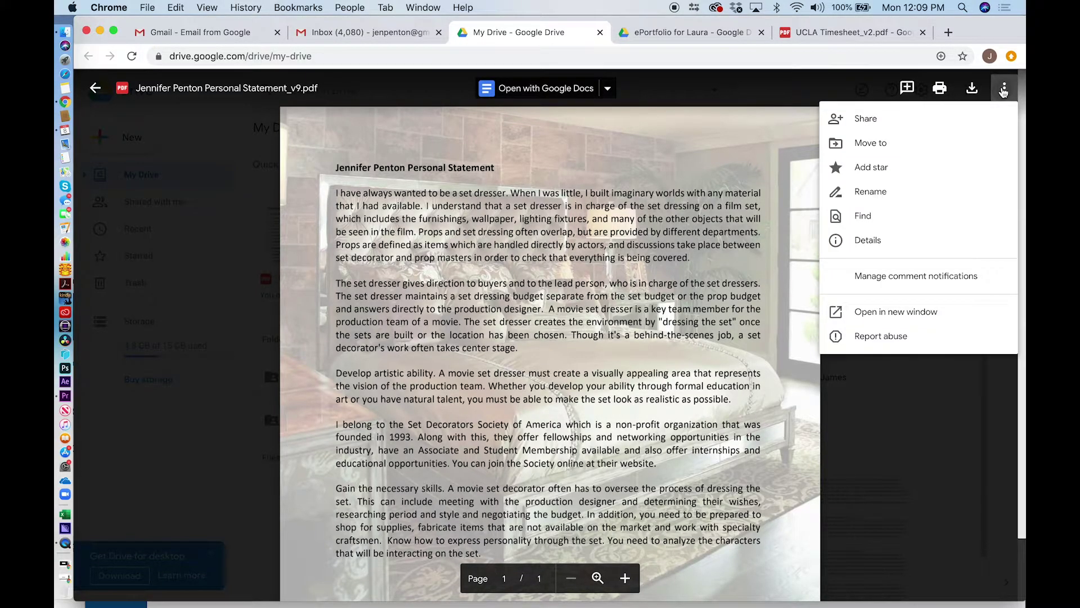
pyautogui.click(872, 121)
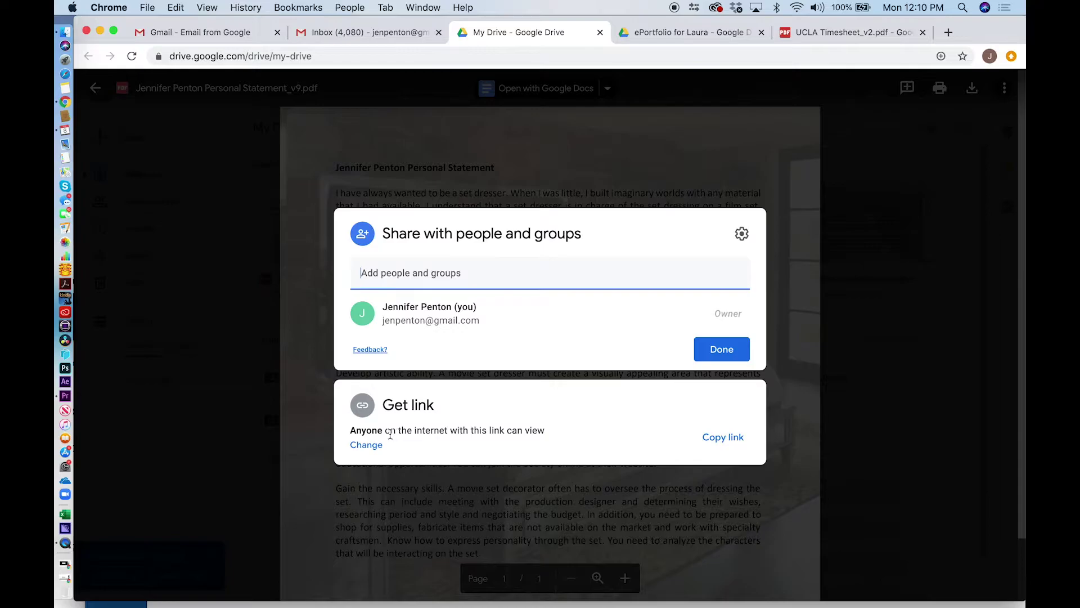
pyautogui.click(722, 350)
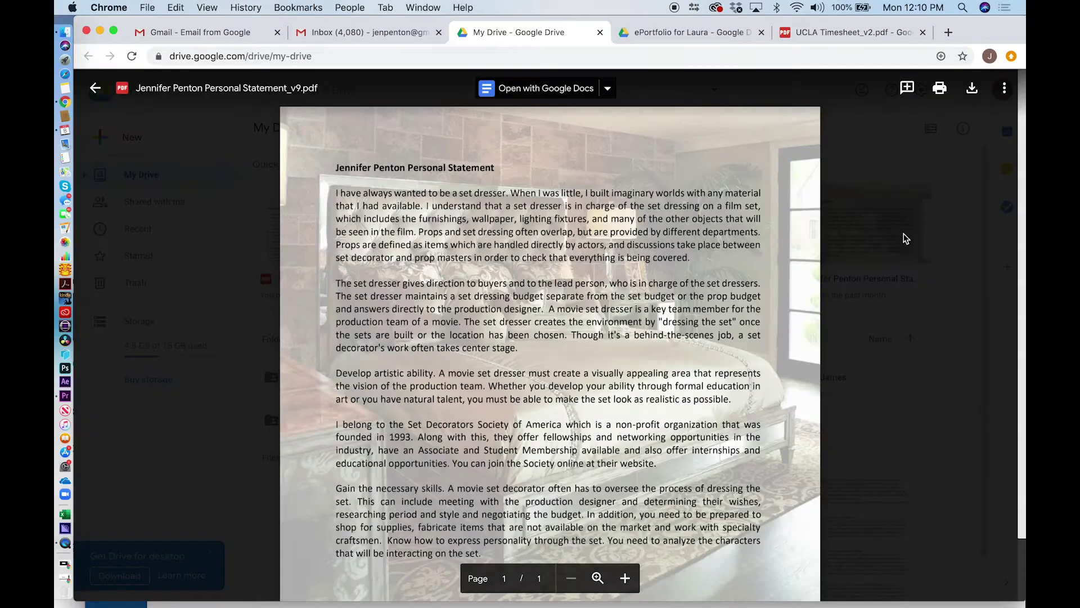
pyautogui.click(1005, 90)
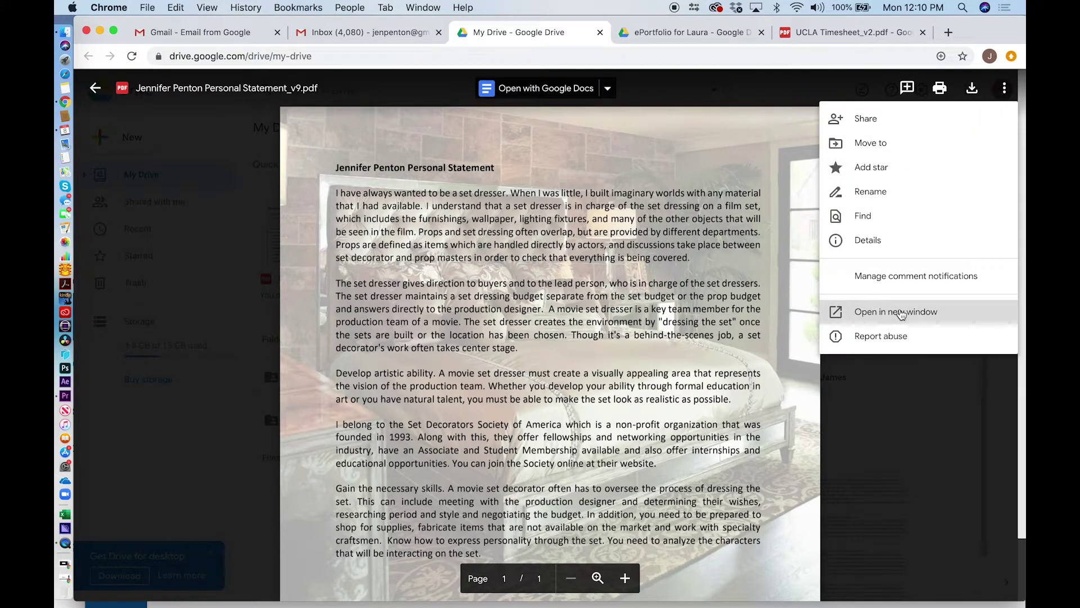
pyautogui.click(902, 312)
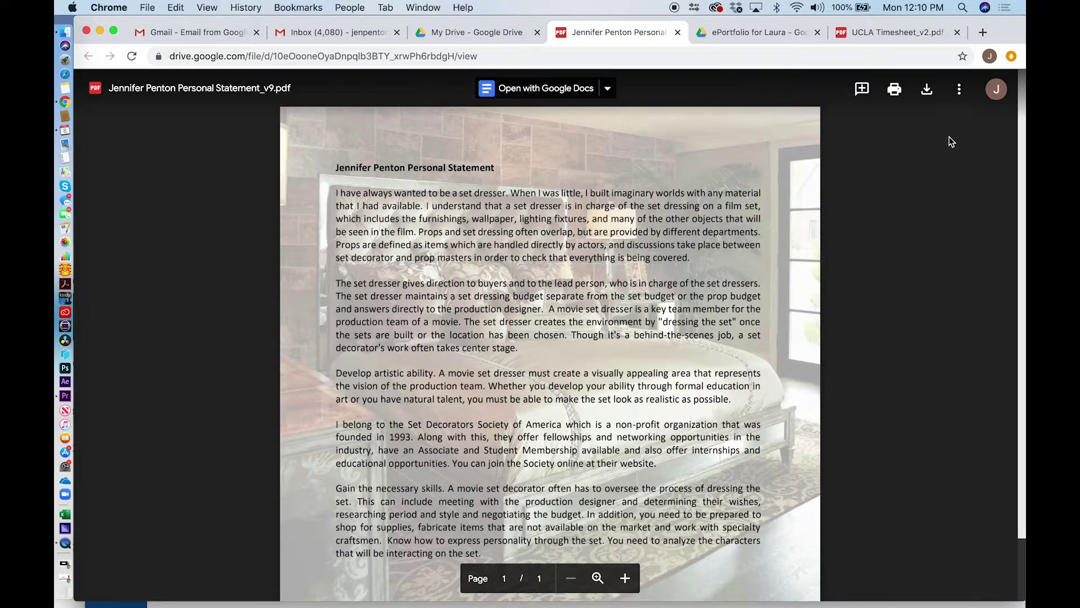
# Copy the personal statement PDF's iframe embed code from Google Drive's Embed item dialog.
pyautogui.click(960, 93)
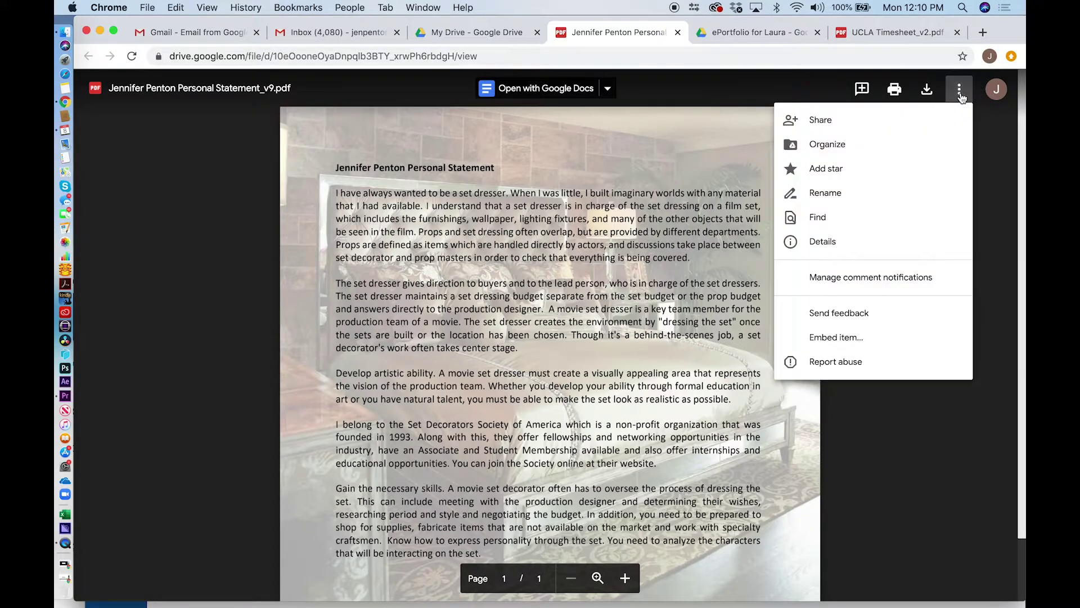
pyautogui.click(847, 338)
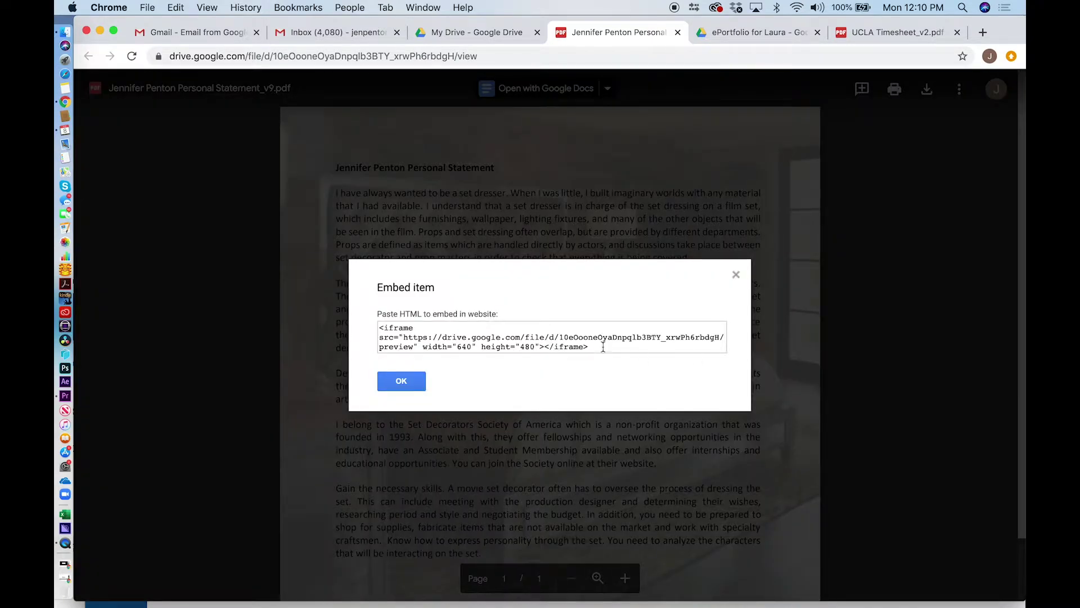
pyautogui.moveTo(594, 347); pyautogui.dragTo(368, 330)
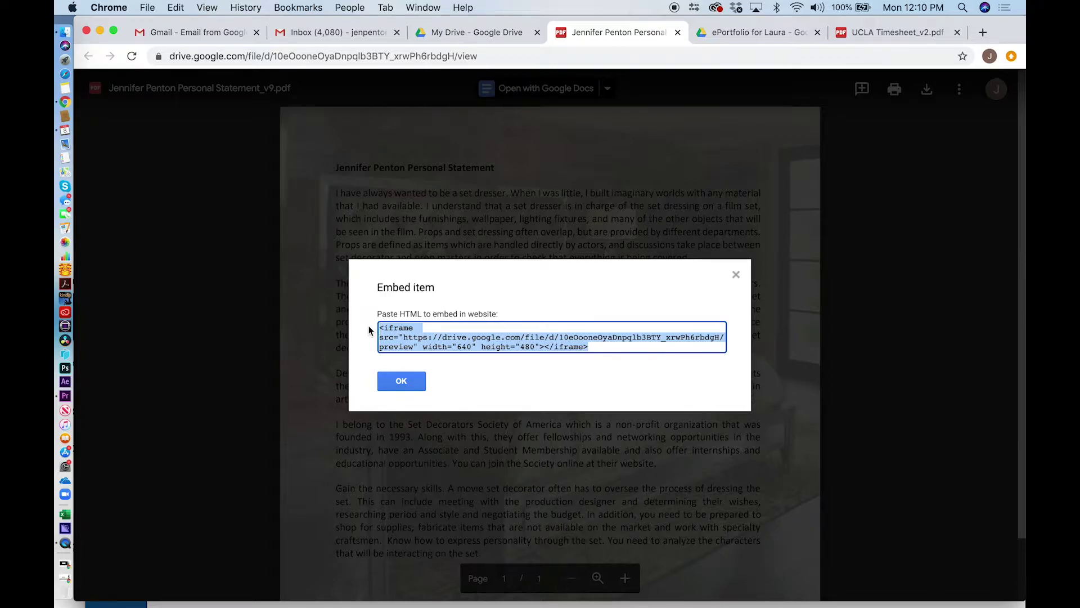
pyautogui.press('super+c')
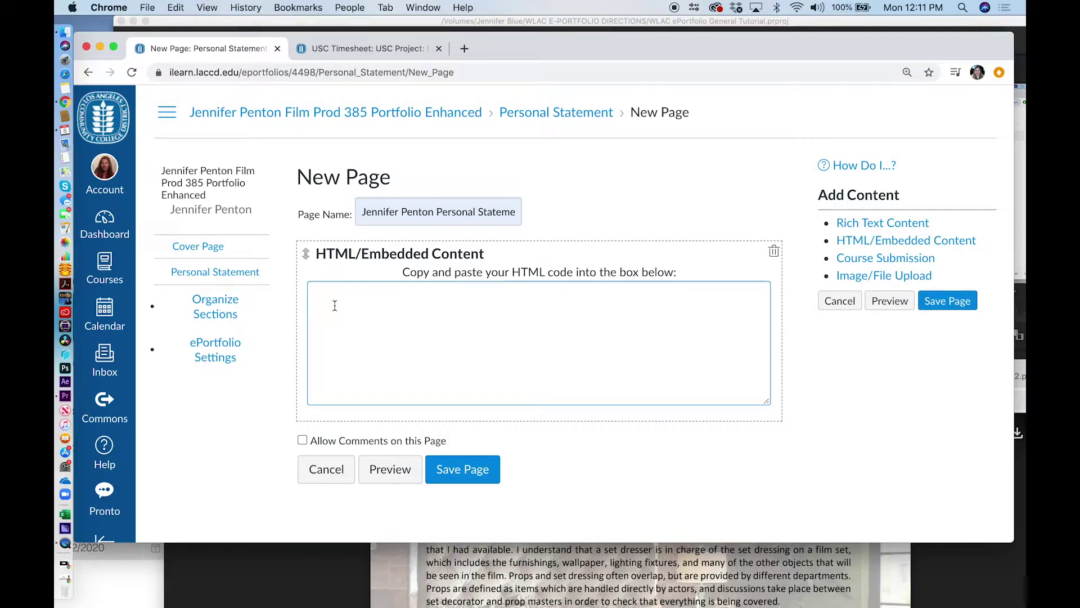
# Paste the Drive iframe into the HTML box, change its height from 480 to 840, and add an Image/File Upload block.
pyautogui.press('super+v')
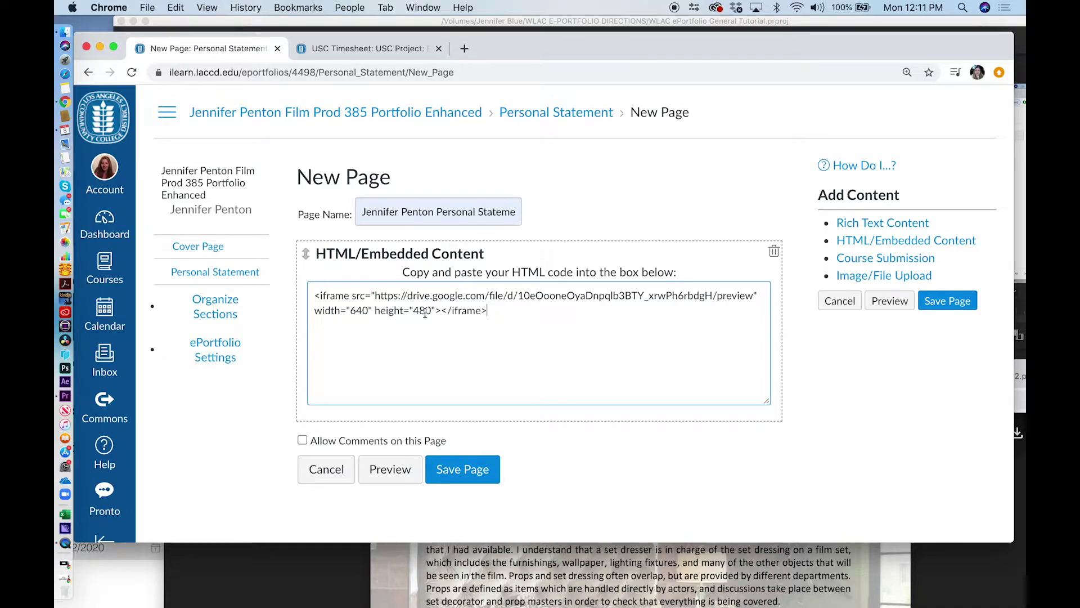
pyautogui.moveTo(430, 311); pyautogui.dragTo(414, 310)
pyautogui.write('840')
pyautogui.click(873, 280)
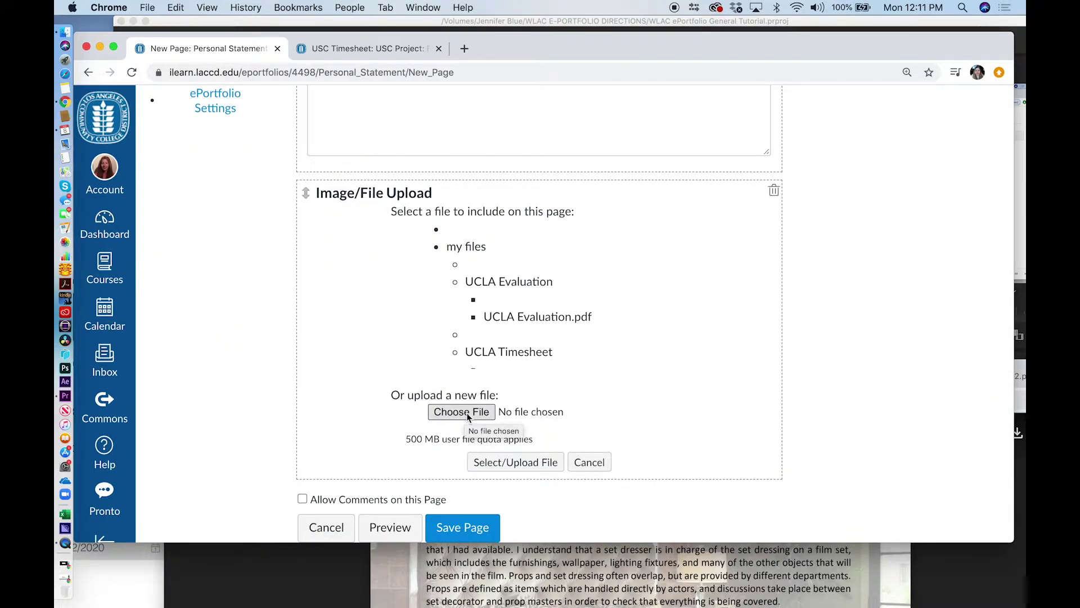
# Attach the Personal_Statement PDF from the file list to the upload block and save the page.
pyautogui.scroll(-3, 558, 366)
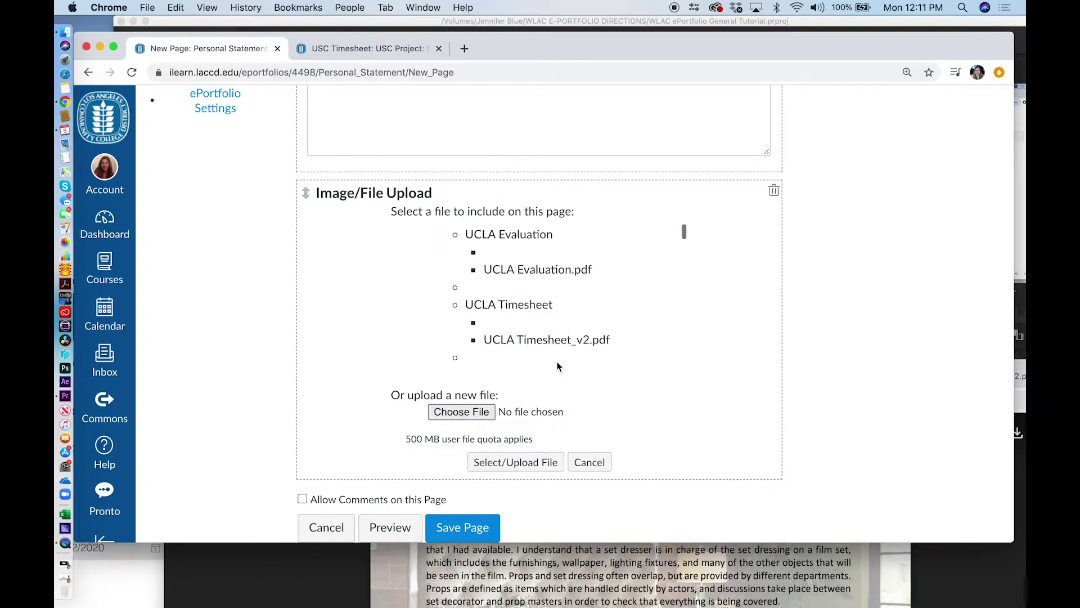
pyautogui.scroll(-5, 558, 366)
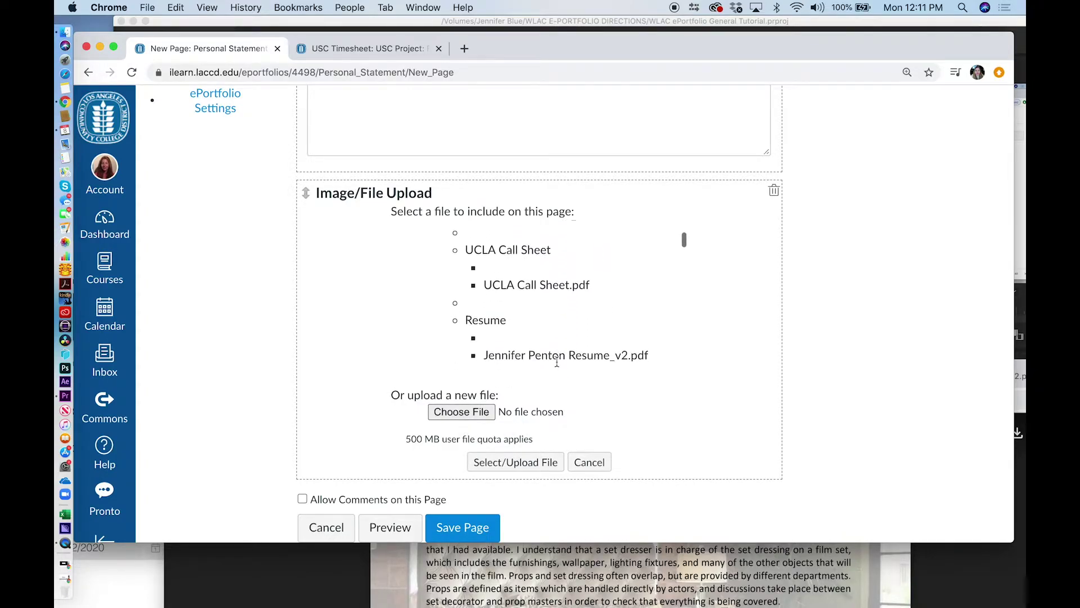
pyautogui.scroll(-6, 557, 361)
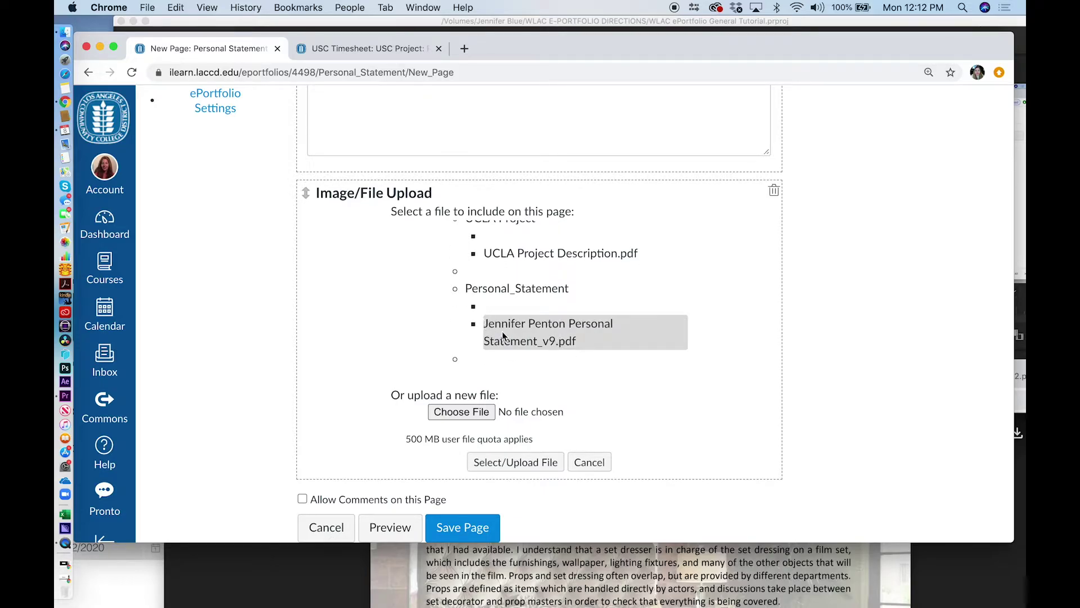
pyautogui.click(519, 464)
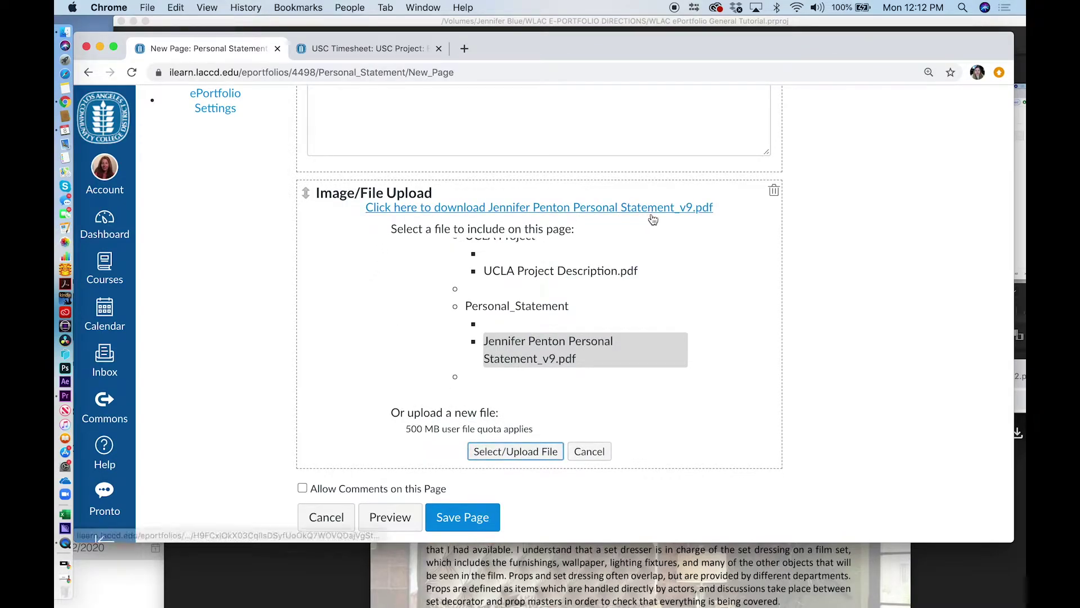
pyautogui.click(486, 513)
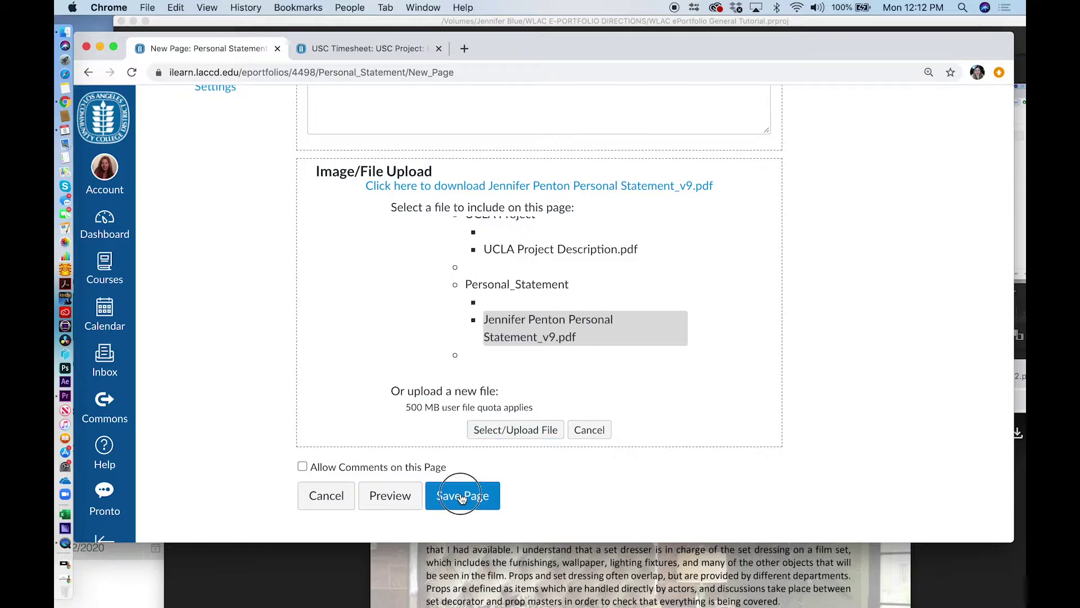
# Review the embedded PDF and download link on the saved Personal Statement page, then reopen its editor.
pyautogui.scroll(2, 470, 352)
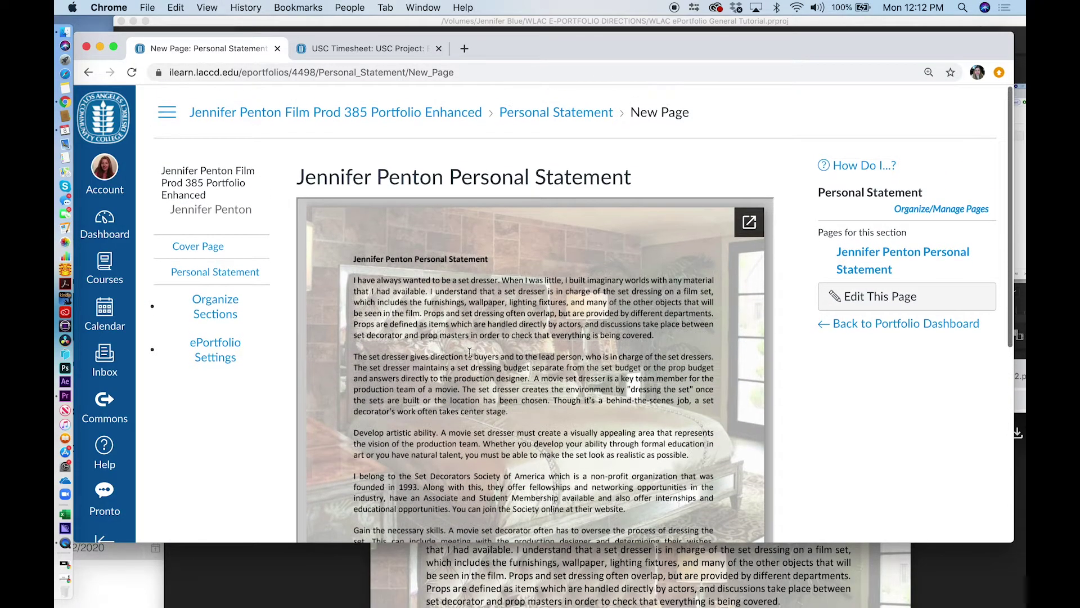
pyautogui.scroll(-10, 470, 353)
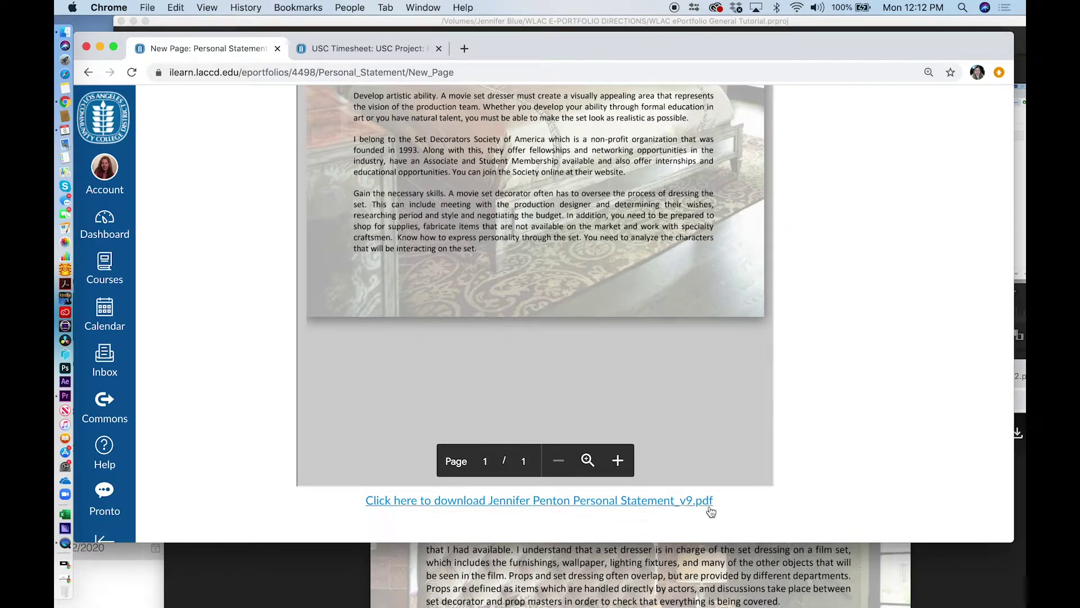
pyautogui.scroll(3, 333, 335)
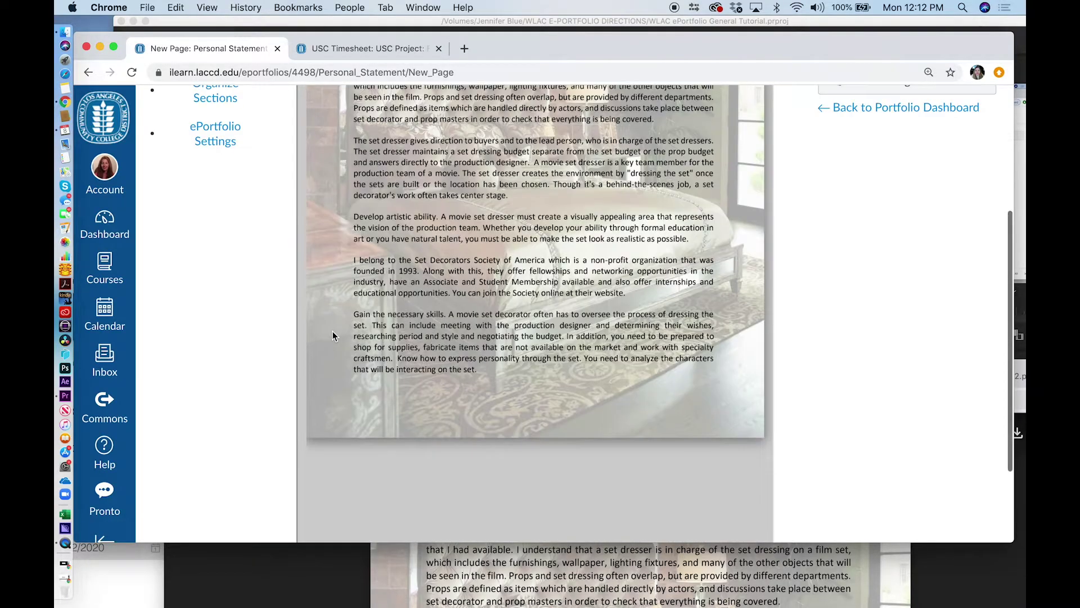
pyautogui.scroll(3, 335, 241)
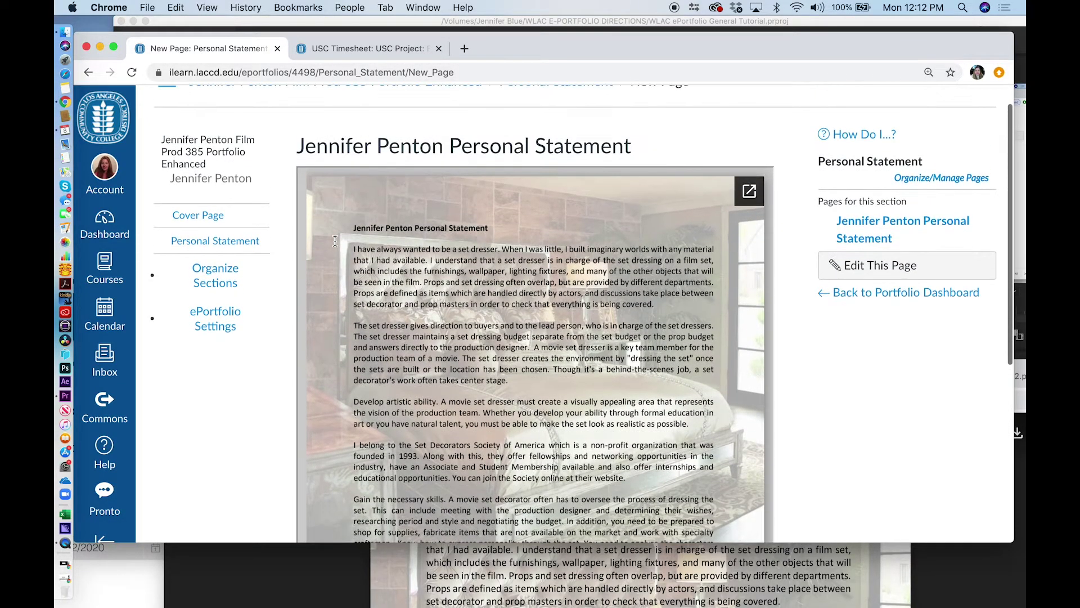
pyautogui.scroll(-5, 336, 241)
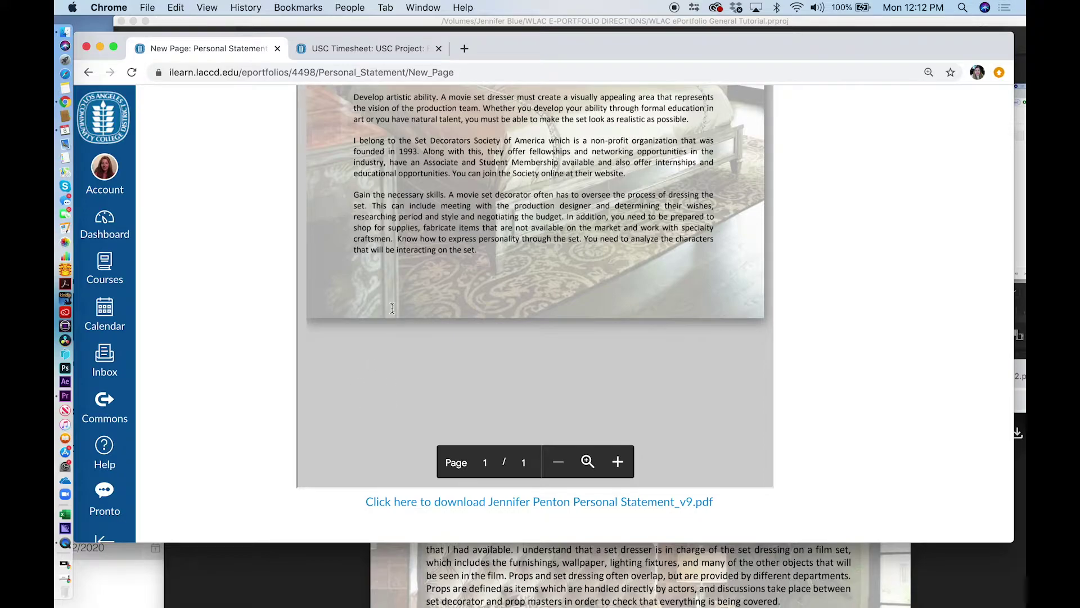
pyautogui.scroll(5, 392, 262)
pyautogui.scroll(-1, 393, 262)
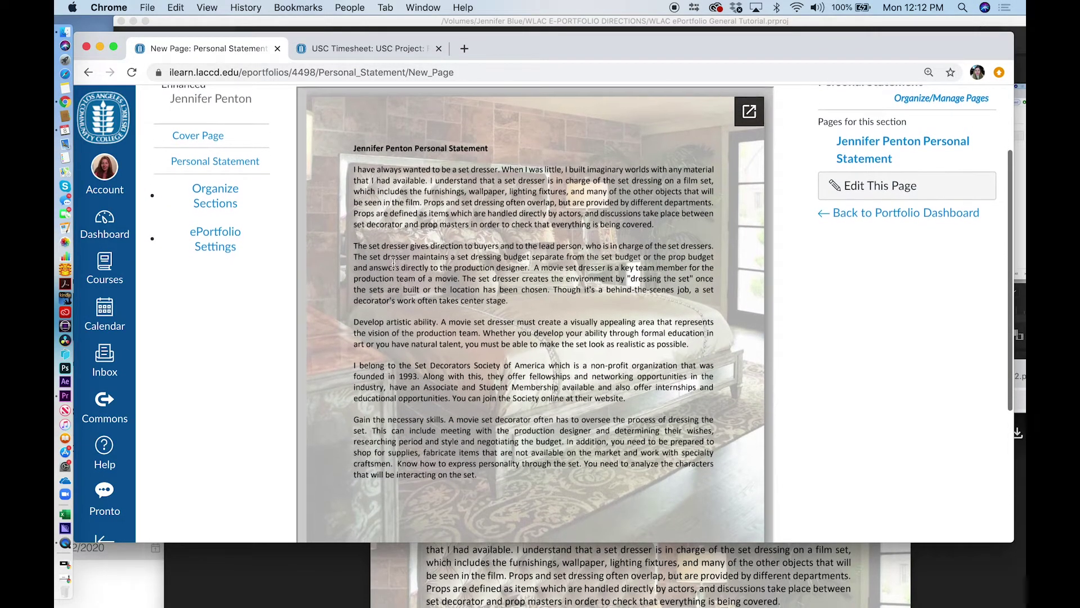
pyautogui.click(885, 184)
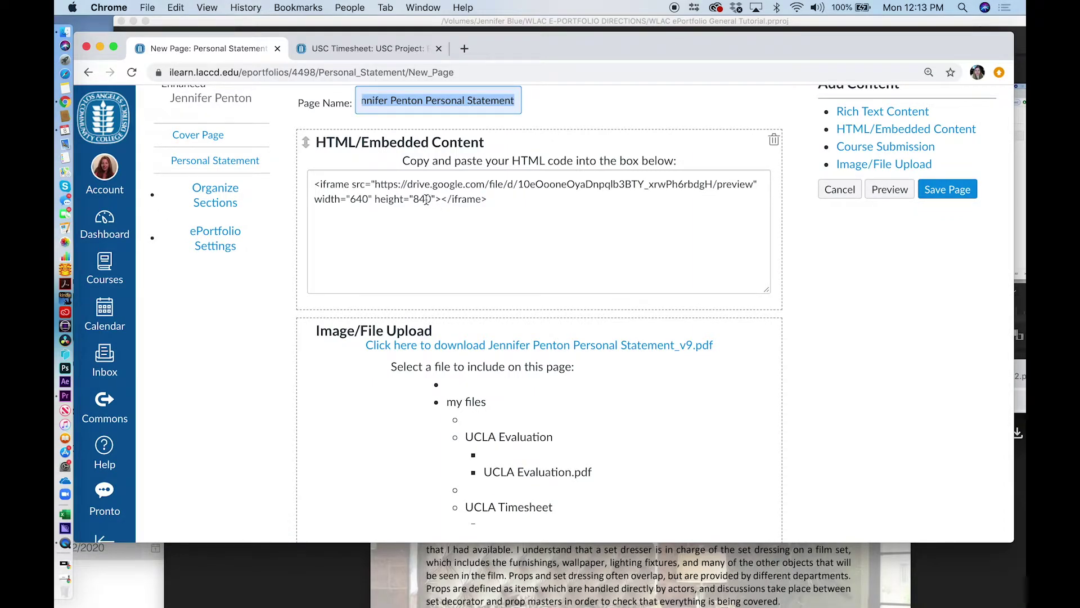
# Resave the Personal Statement page so the full PDF preview appears above its download link.
pyautogui.click(417, 201)
pyautogui.scroll(-4, 879, 366)
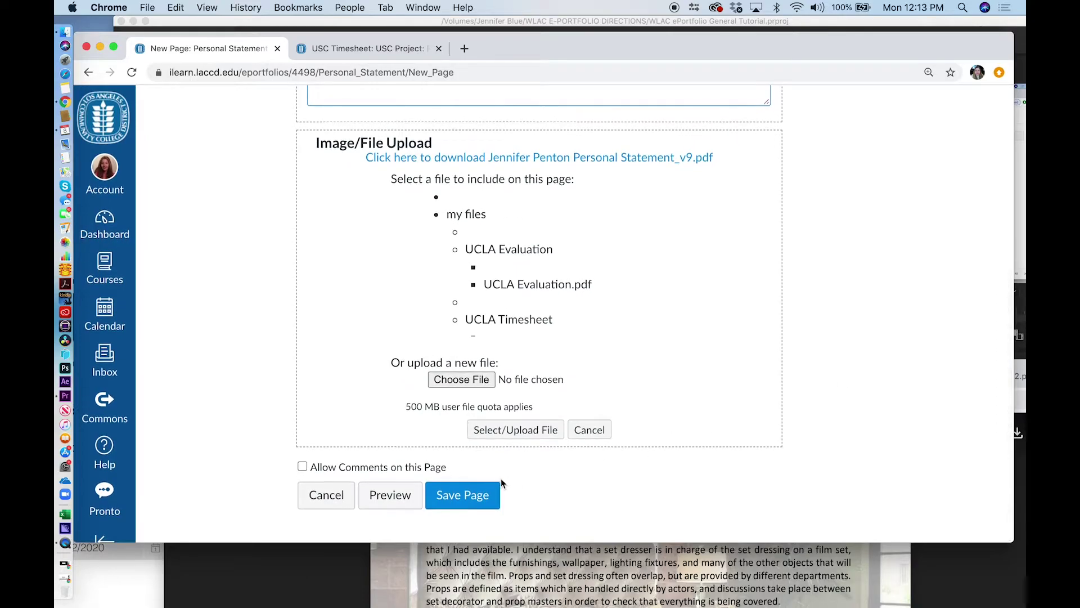
pyautogui.click(468, 496)
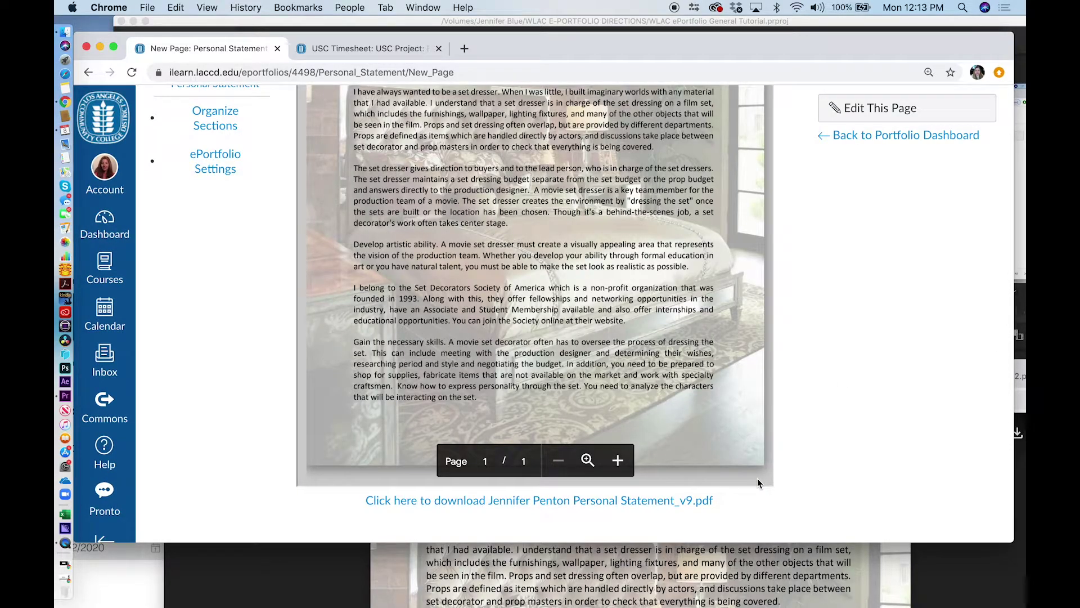
pyautogui.scroll(2, 704, 336)
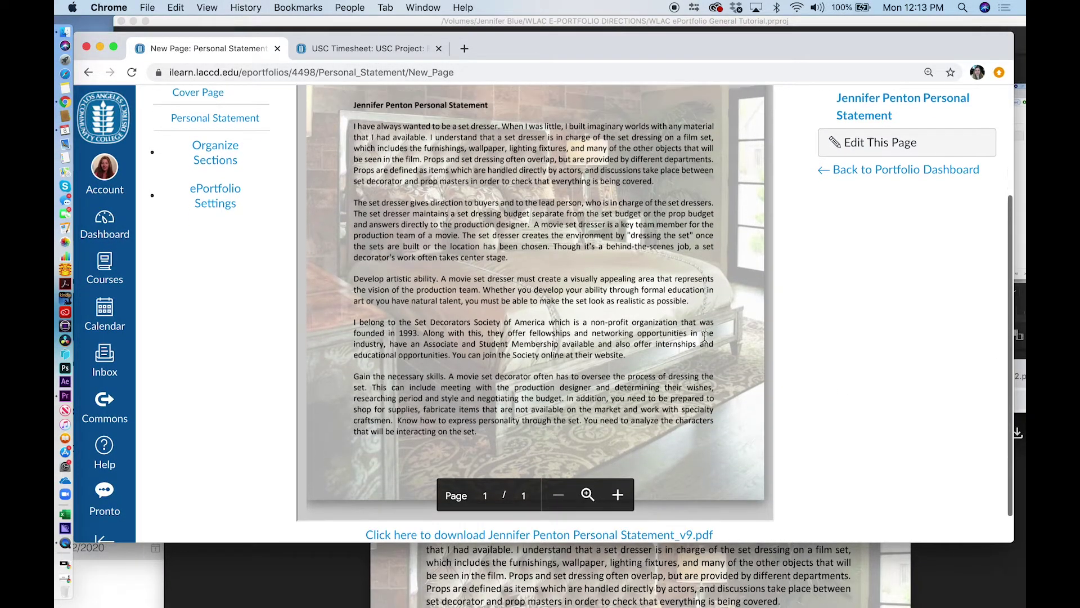
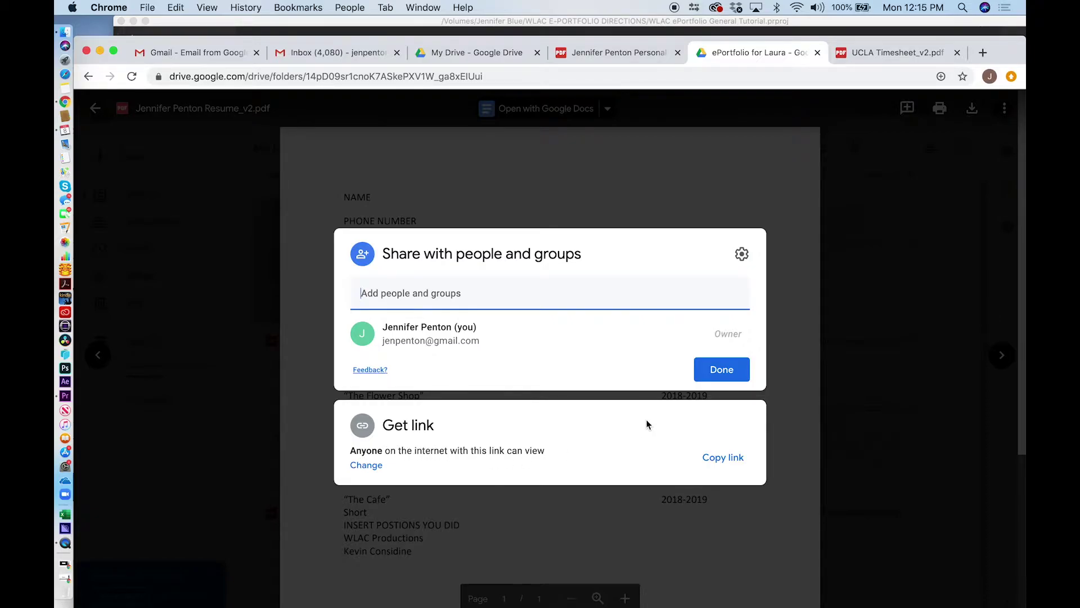
# Open the resume PDF in its own window and copy its iframe code from Embed item.
pyautogui.click(722, 371)
pyautogui.click(1003, 111)
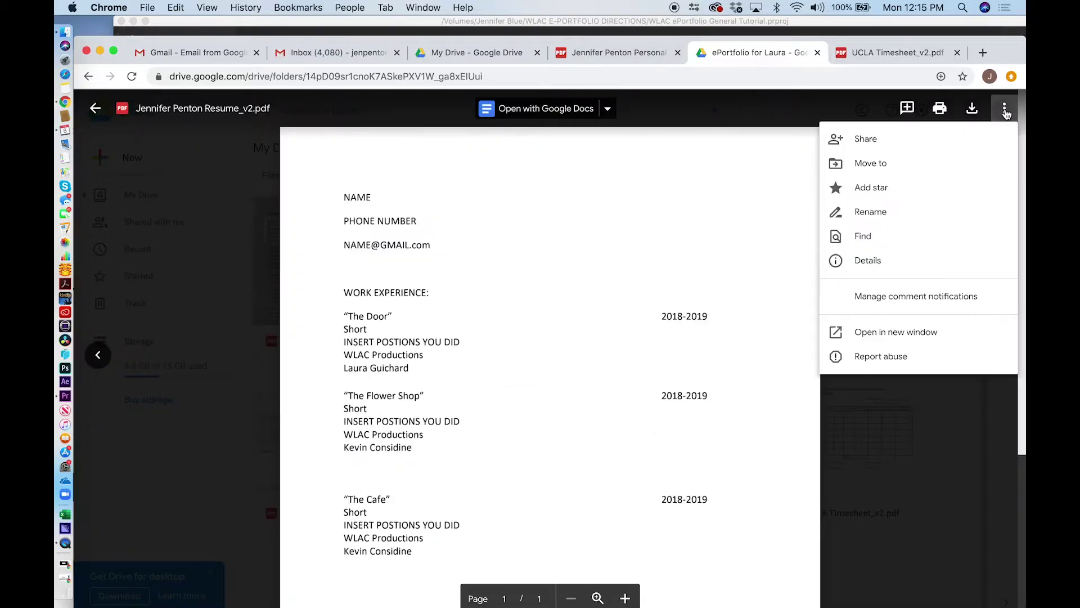
pyautogui.click(896, 331)
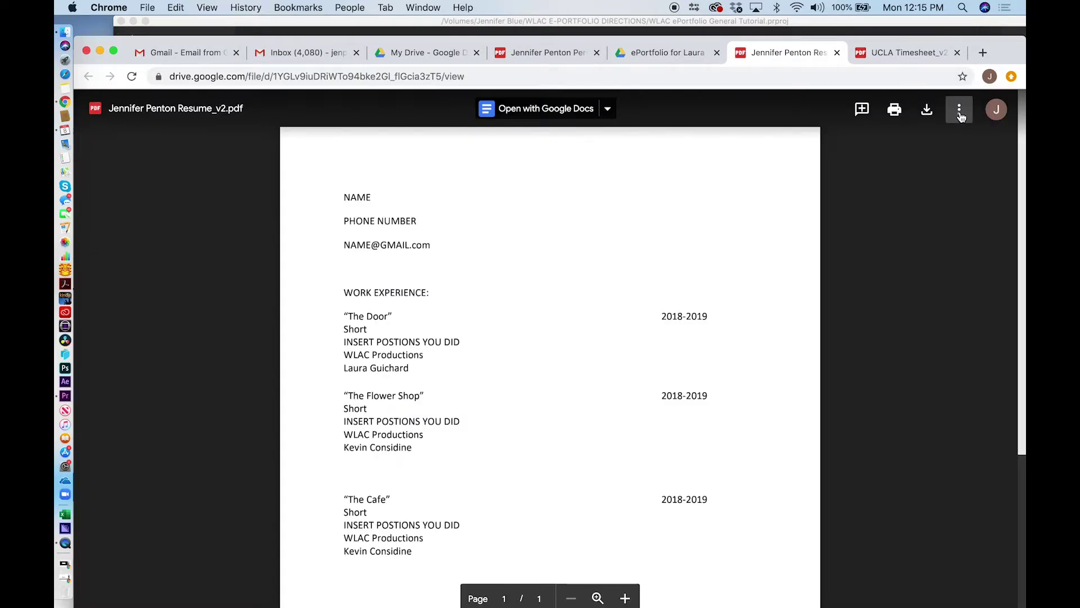
pyautogui.click(960, 112)
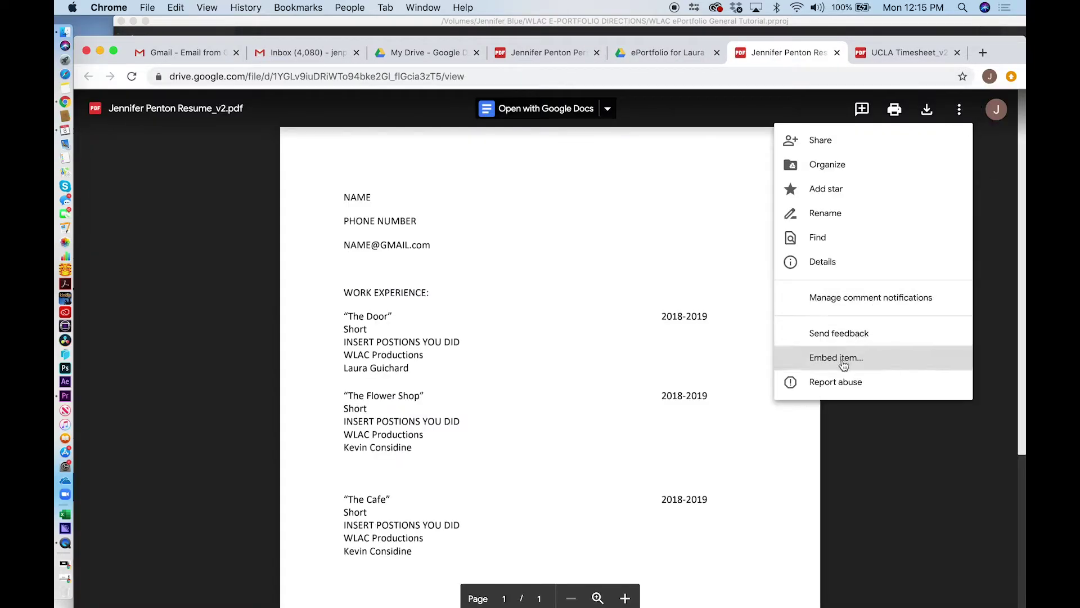
pyautogui.click(843, 358)
pyautogui.moveTo(588, 366); pyautogui.dragTo(366, 350)
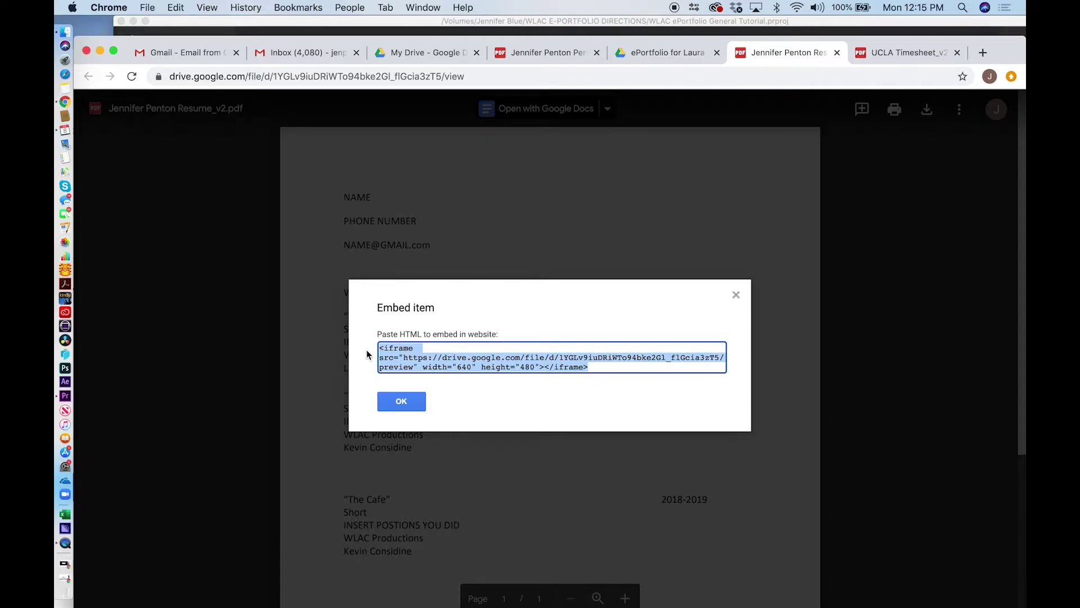
pyautogui.press('super+c')
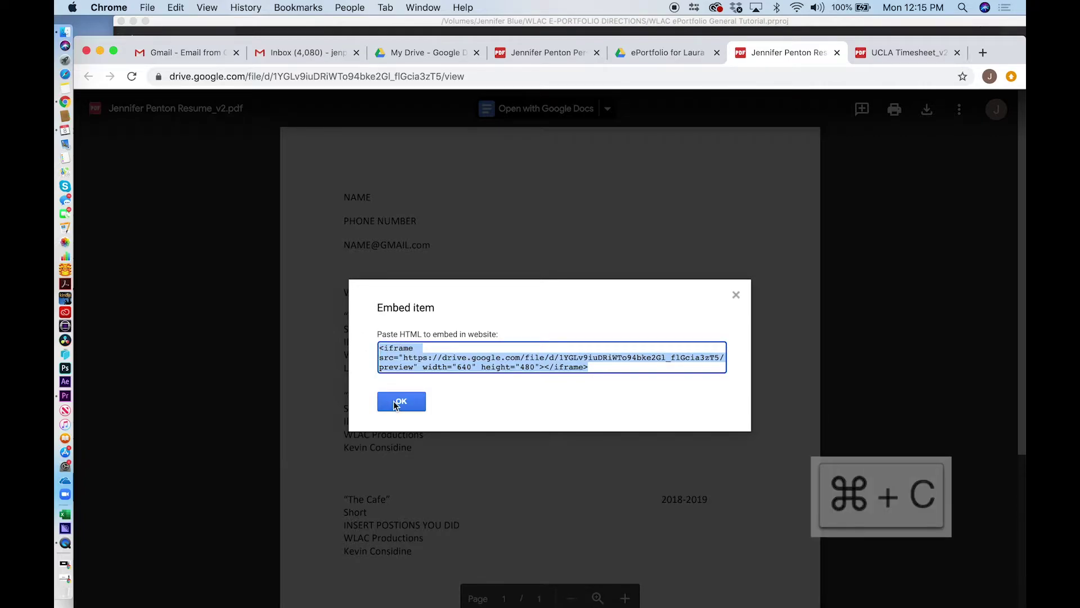
pyautogui.click(397, 403)
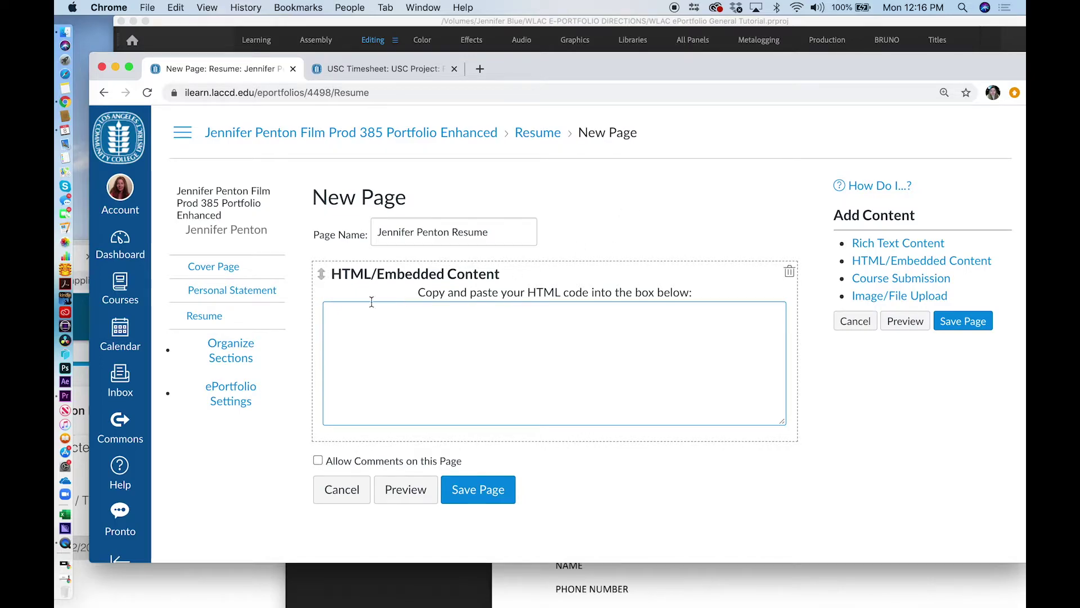
# Paste the resume iframe into the HTML box and change its height from 480 to 840.
pyautogui.press('super+v')
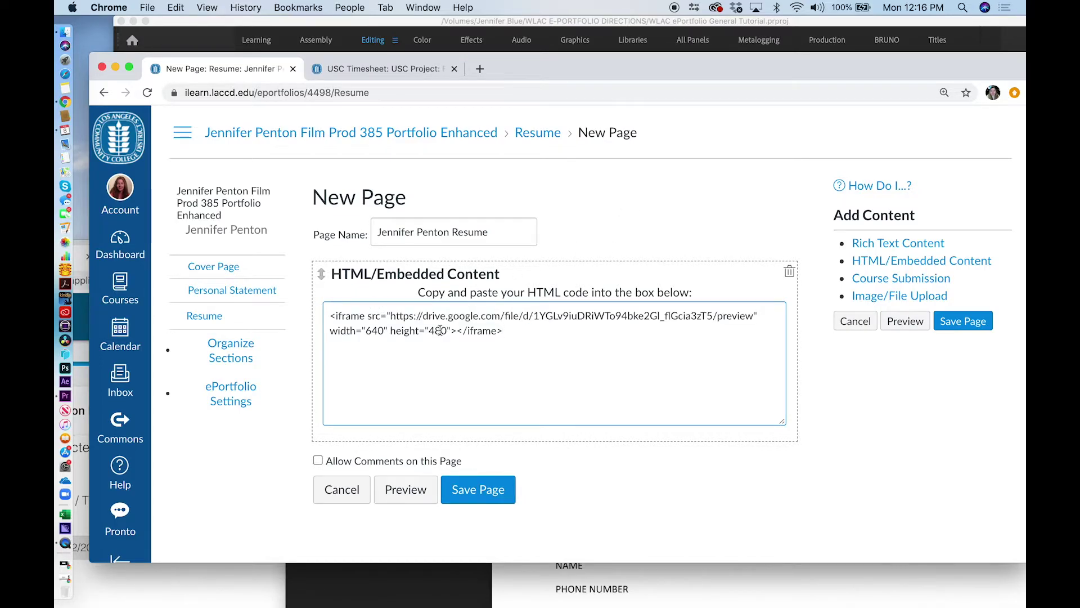
pyautogui.doubleClick(434, 331)
pyautogui.write('840')
# Attach the resume PDF through an Image/File Upload block and save the Resume page.
pyautogui.click(880, 297)
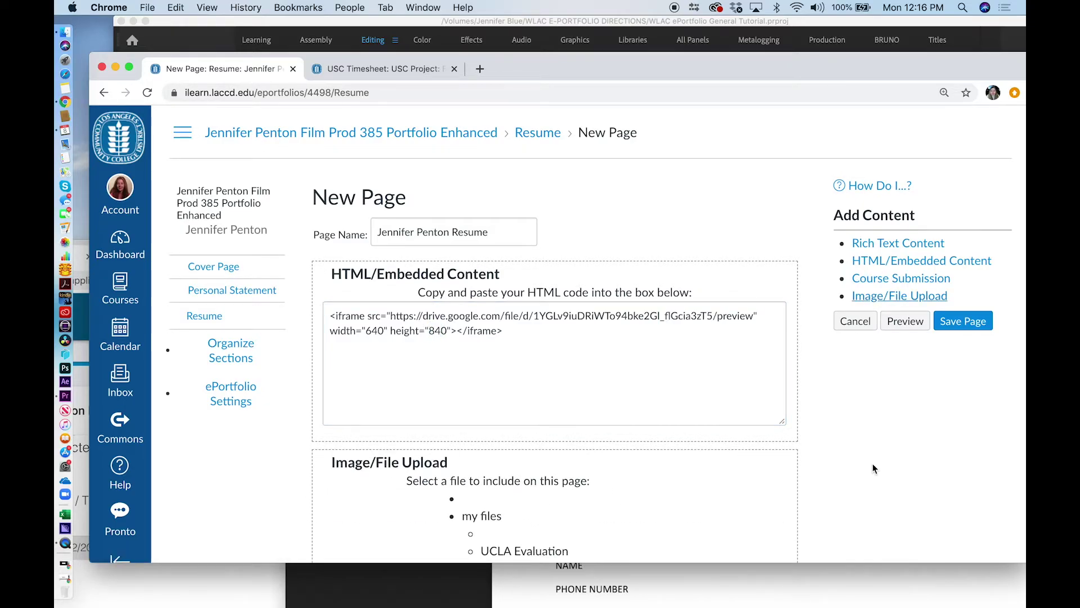
pyautogui.scroll(-5, 723, 495)
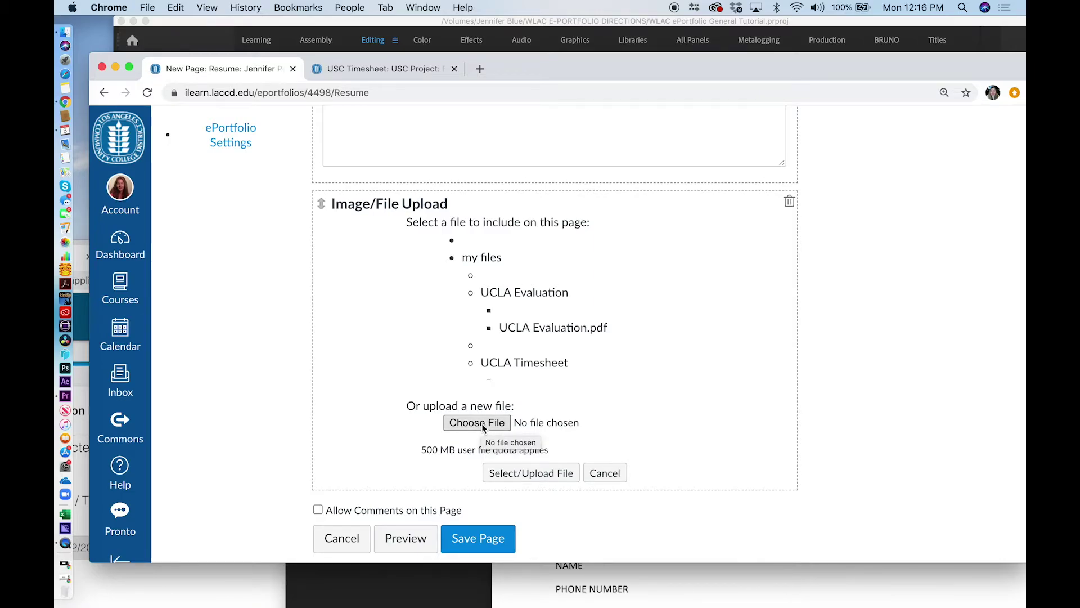
pyautogui.click(478, 422)
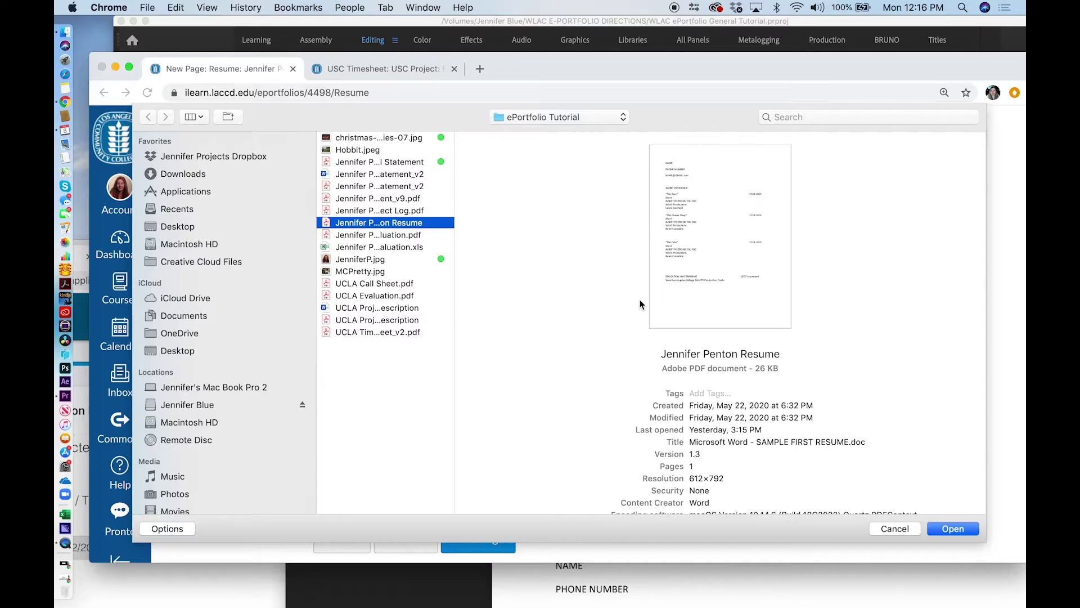
pyautogui.click(958, 531)
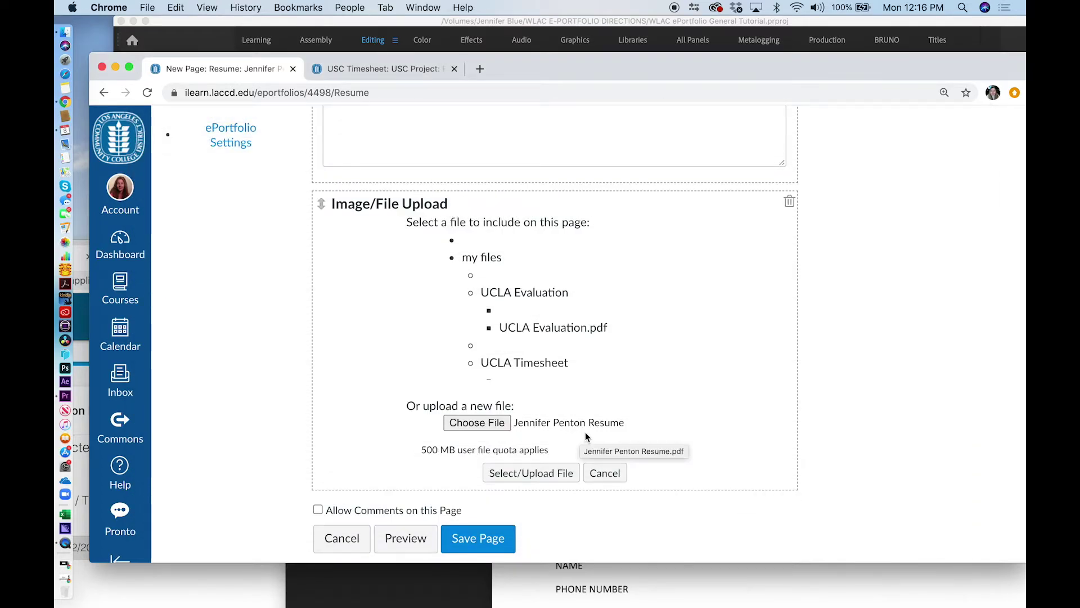
pyautogui.click(520, 475)
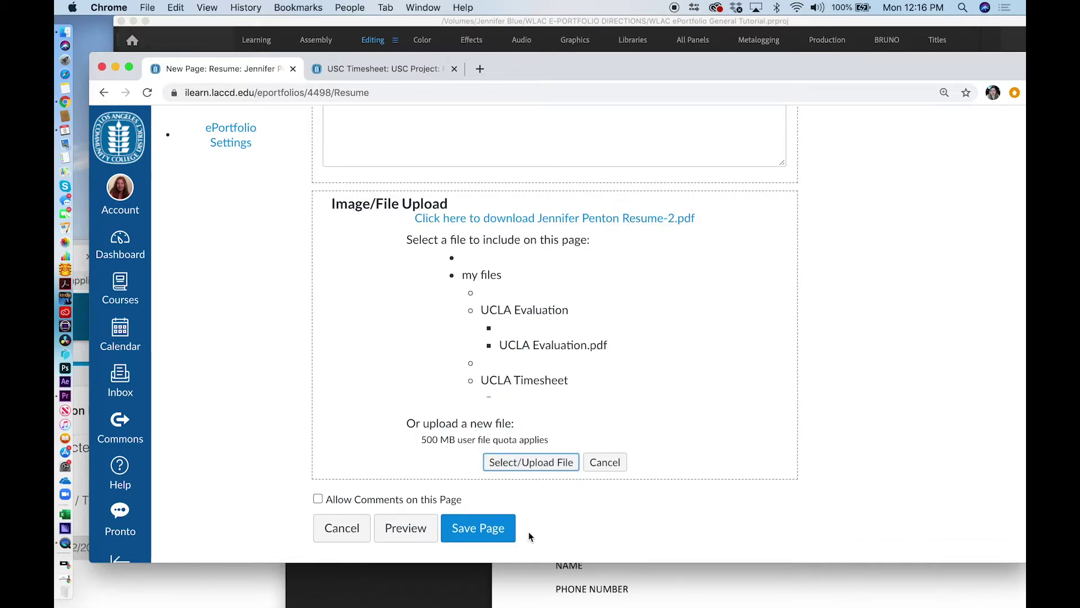
pyautogui.click(474, 533)
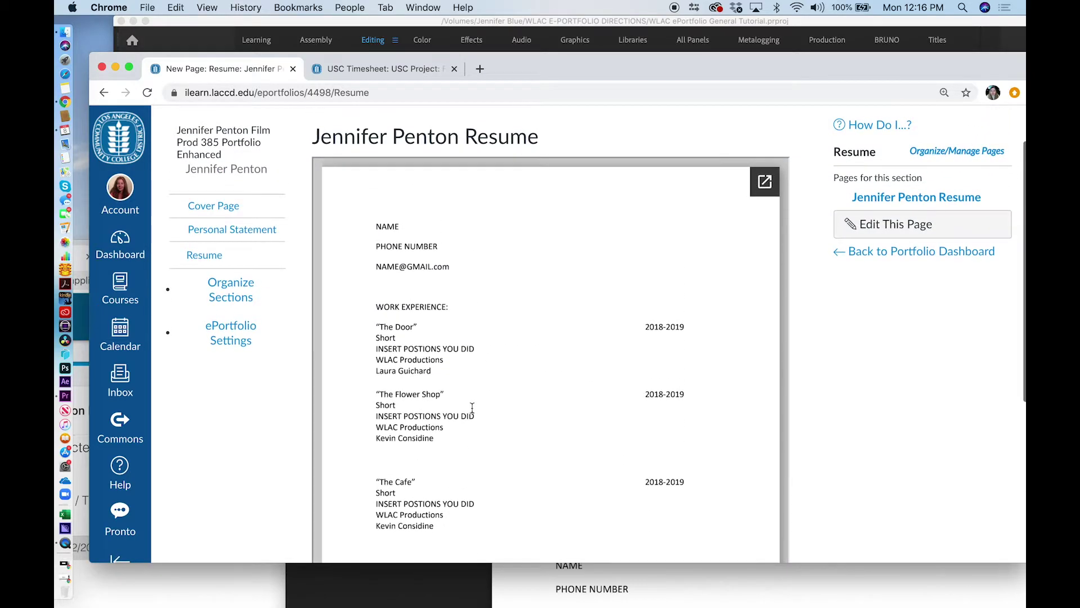
# Add a new portfolio section named Project Log.
pyautogui.scroll(-5, 472, 407)
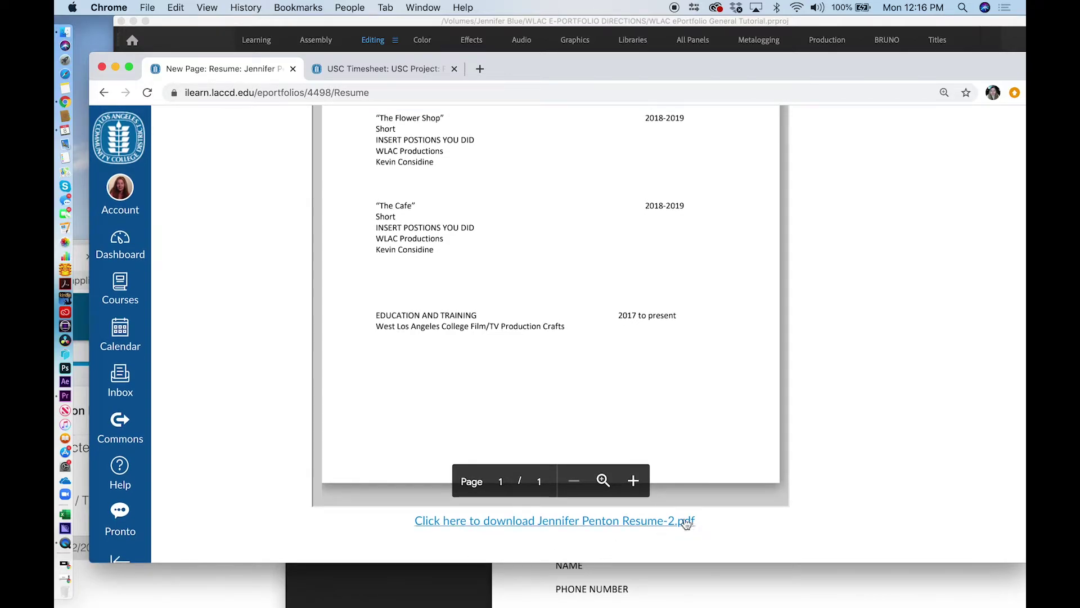
pyautogui.scroll(7, 554, 373)
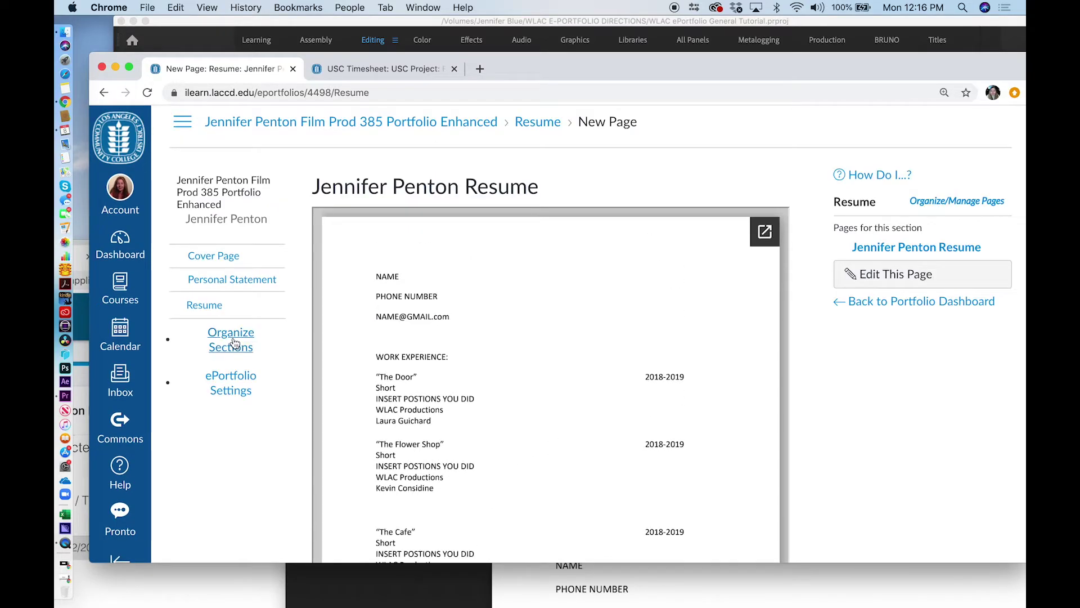
pyautogui.click(235, 343)
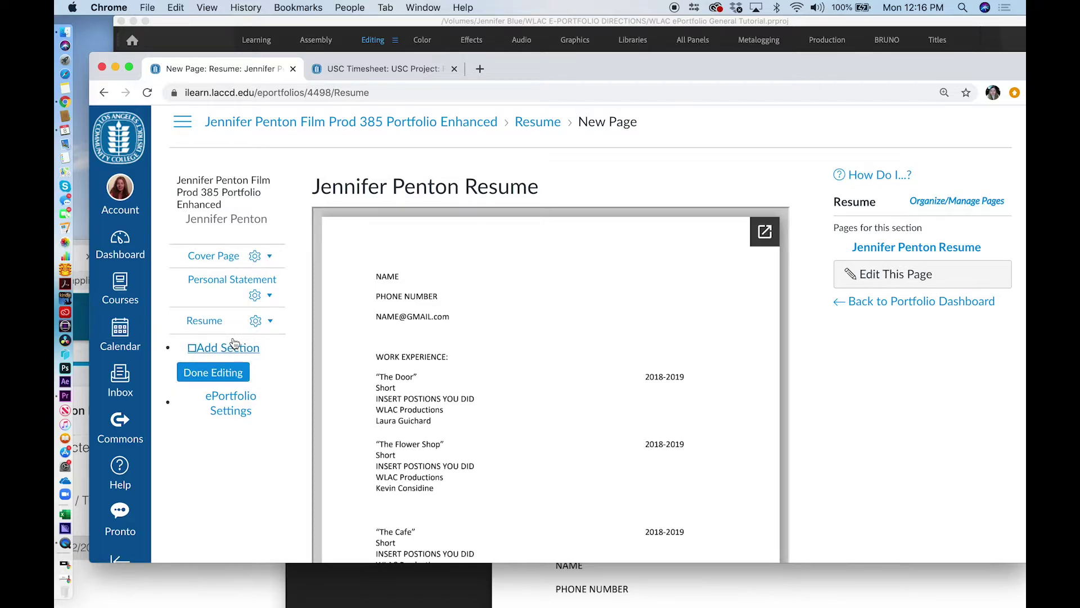
pyautogui.click(235, 346)
pyautogui.write('Pr')
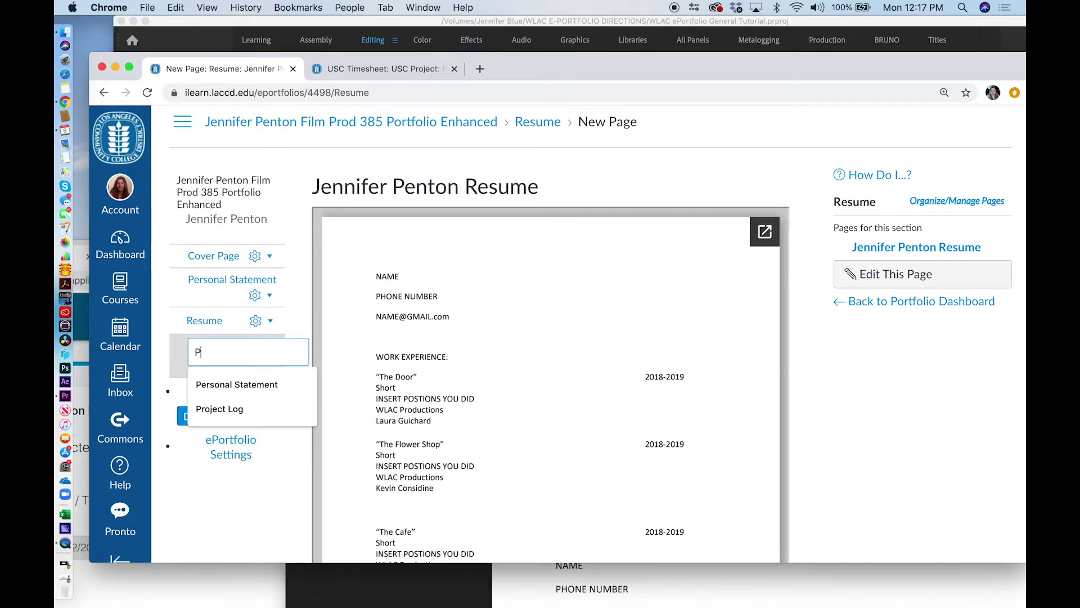
pyautogui.click(217, 383)
pyautogui.click(208, 398)
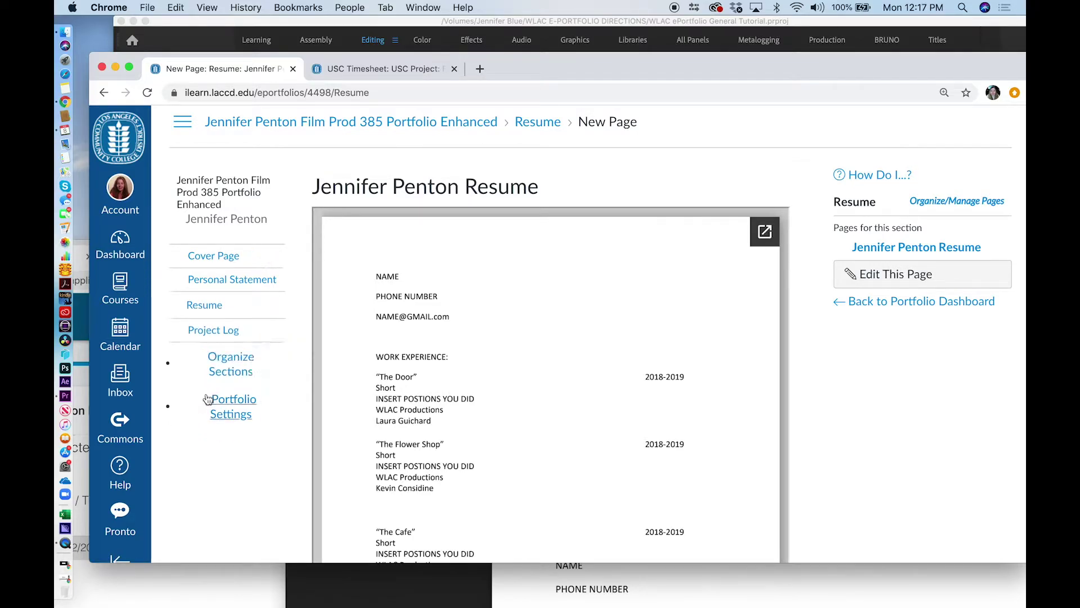
# On the Project Log page, fill in the page name, turn off comments and add an HTML block.
pyautogui.click(209, 331)
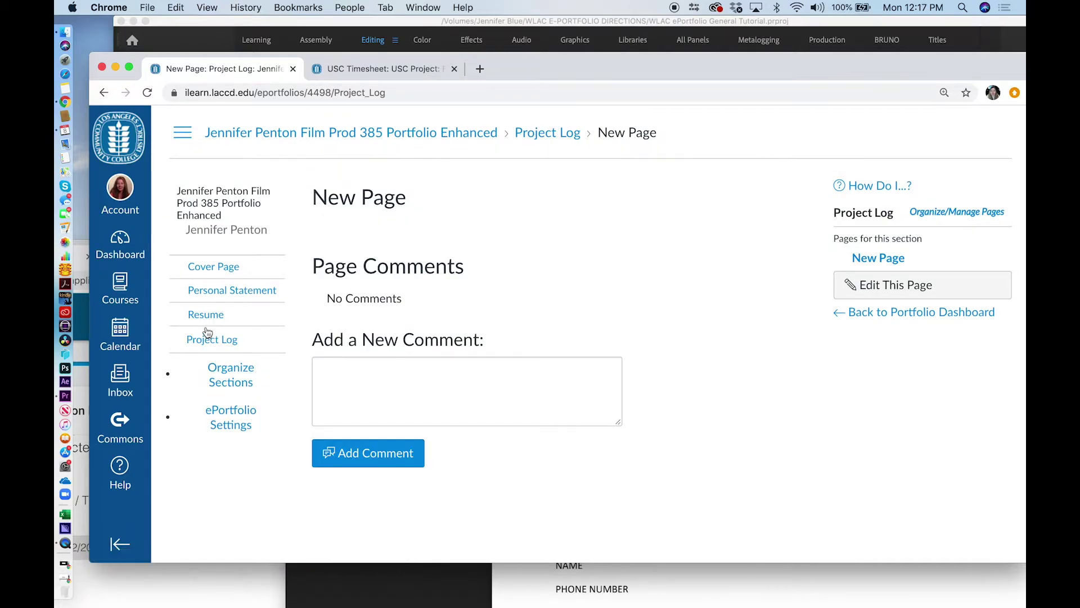
pyautogui.click(878, 285)
pyautogui.write('J')
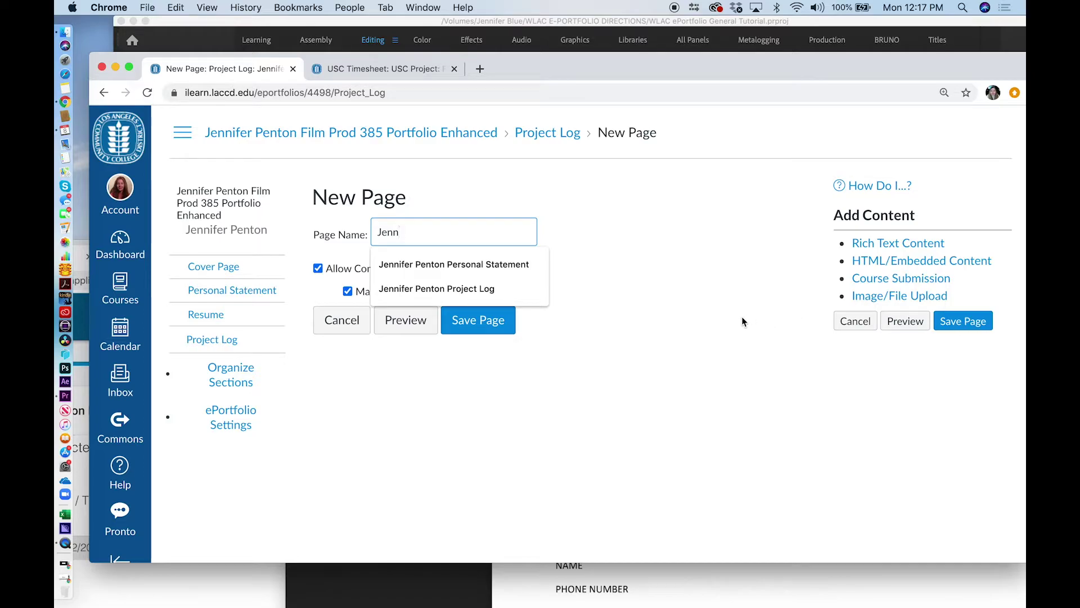
pyautogui.write('enn')
pyautogui.click(437, 288)
pyautogui.click(318, 268)
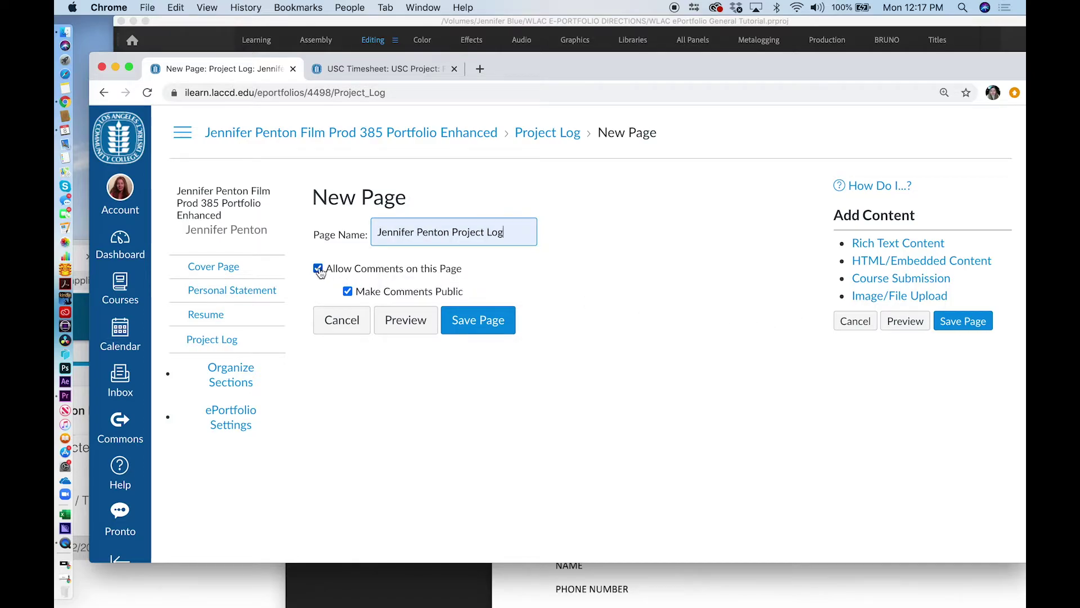
pyautogui.click(880, 261)
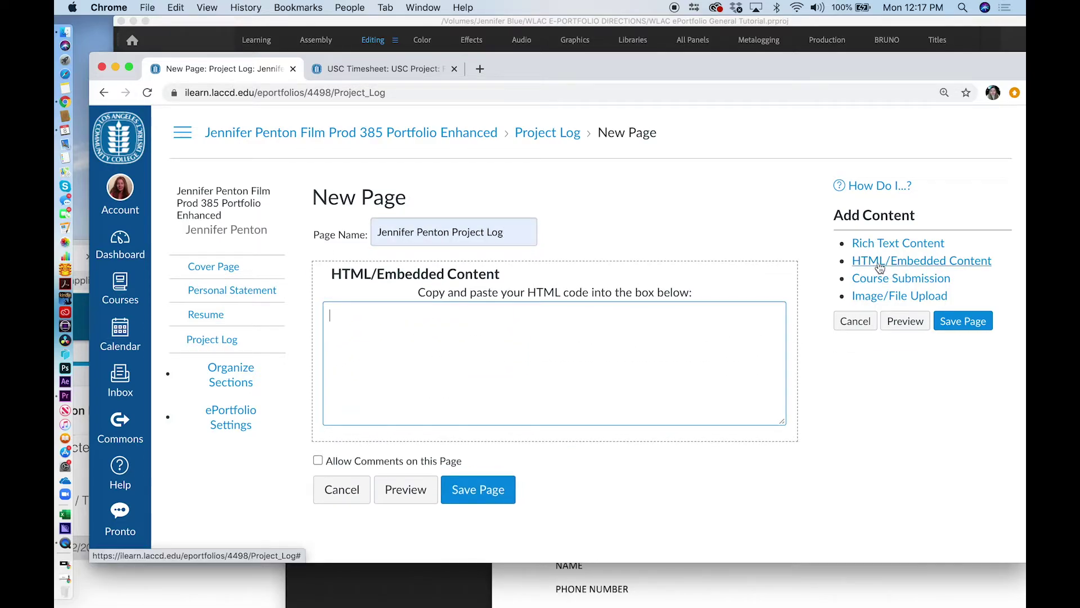
pyautogui.hotkey('ctrl', 'Up')
pyautogui.click(732, 407)
# Preview the project log PDF in Drive and check its sharing settings.
pyautogui.hotkey('ctrl', 'shift', 'Tab')
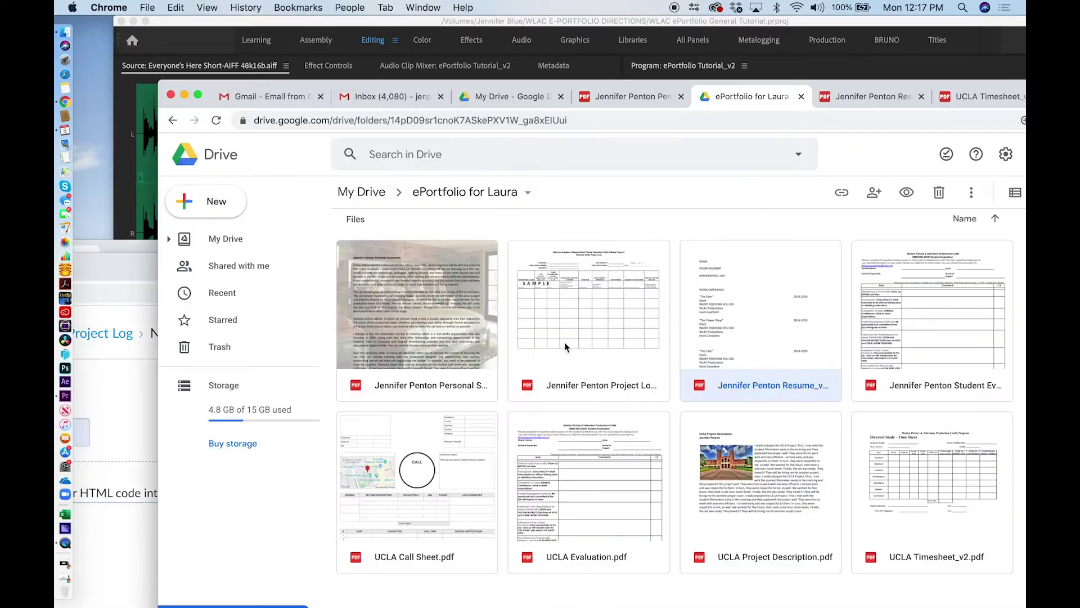
pyautogui.click(570, 340)
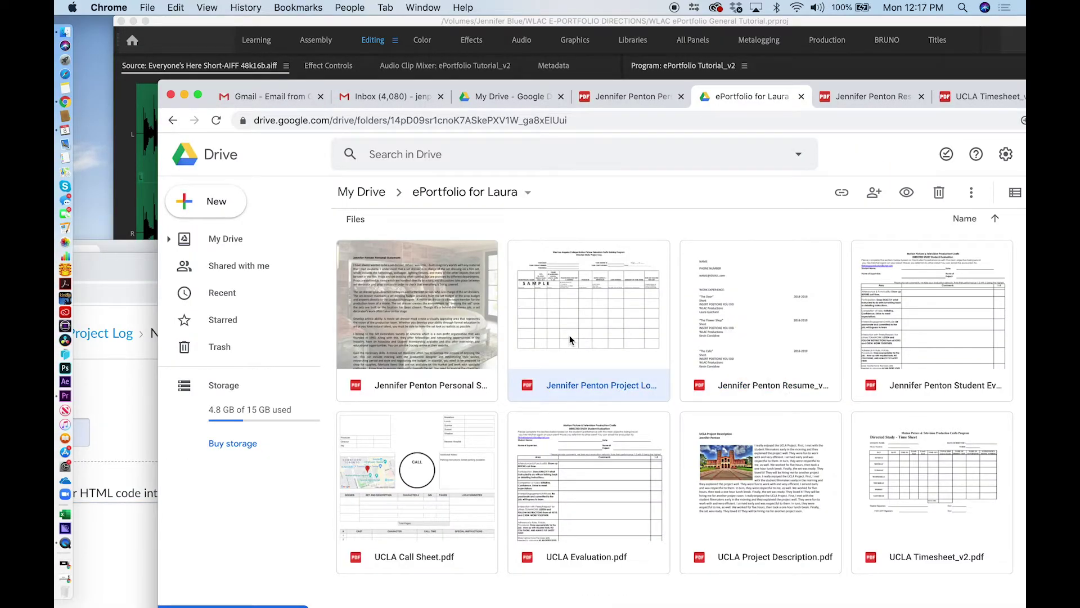
pyautogui.doubleClick(570, 340)
pyautogui.moveTo(611, 78); pyautogui.dragTo(527, 77)
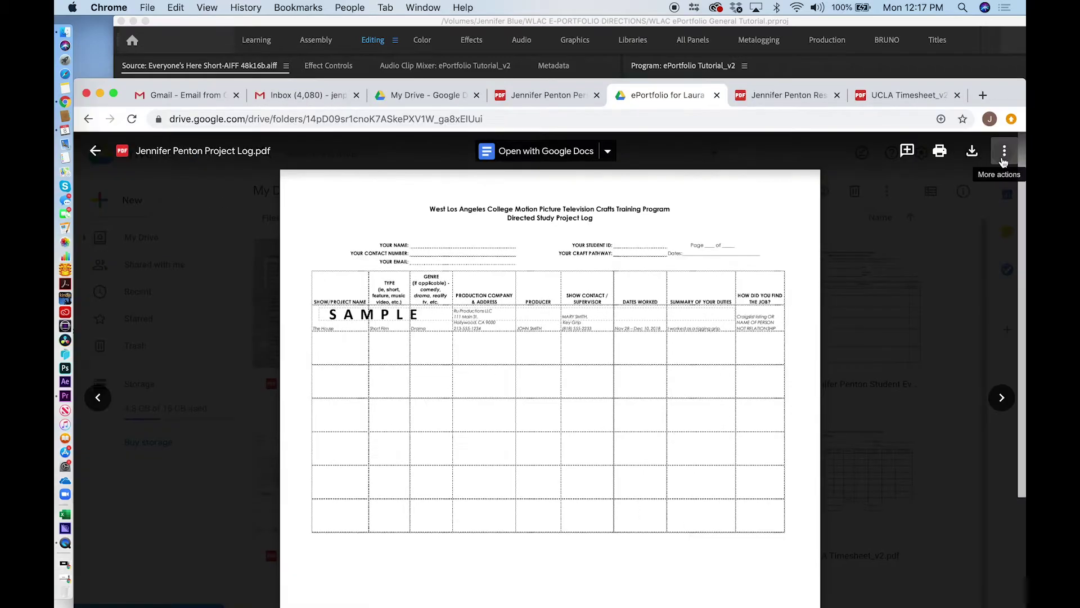
pyautogui.click(1005, 151)
pyautogui.click(907, 180)
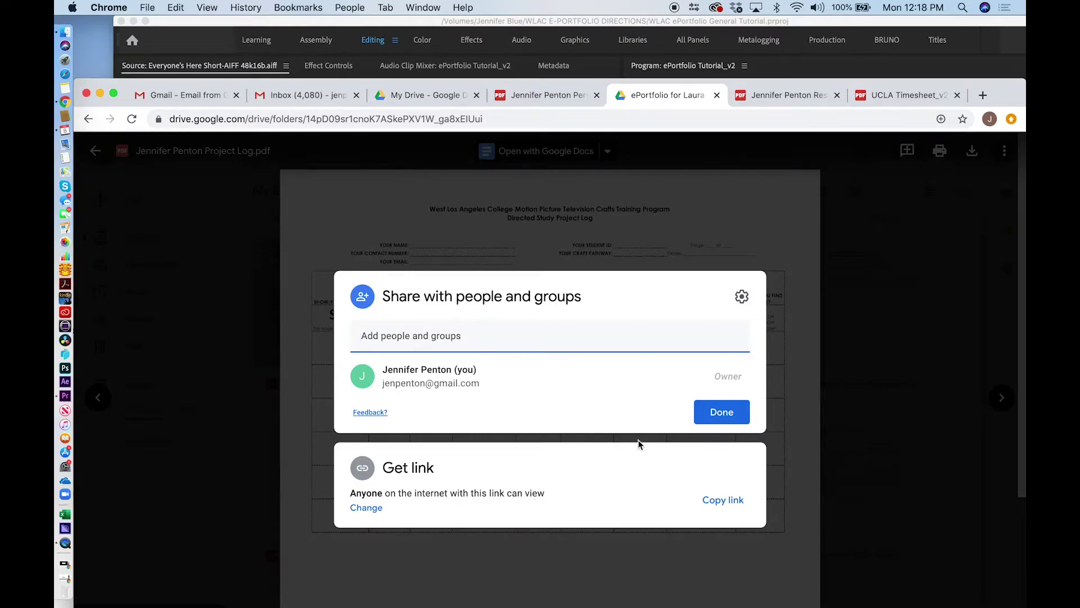
pyautogui.click(722, 412)
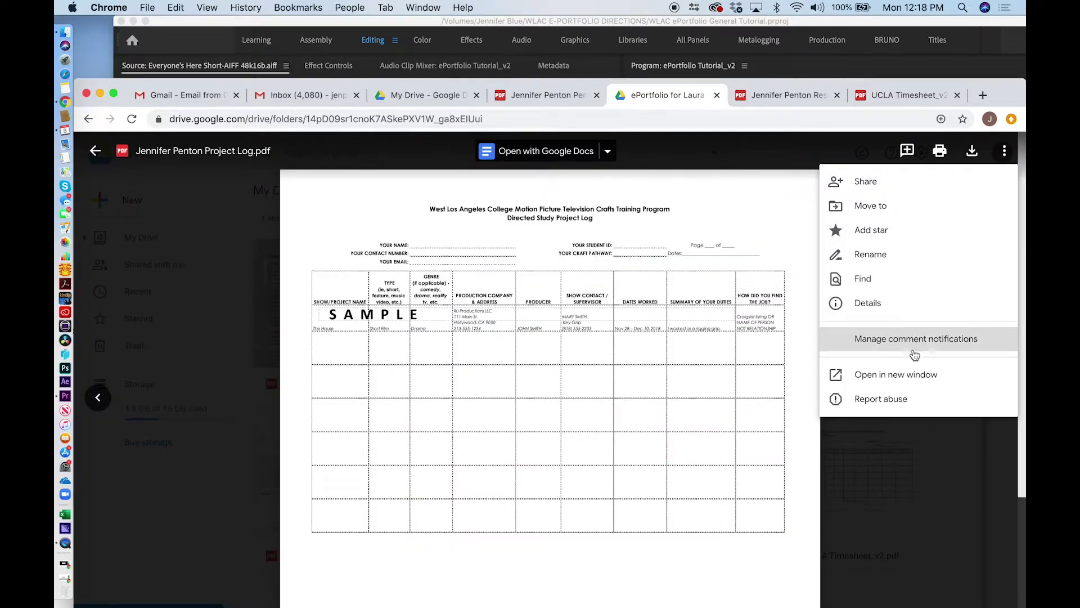
# Copy the project log PDF's iframe embed code and paste it into Canvas's HTML box.
pyautogui.click(908, 375)
pyautogui.click(960, 152)
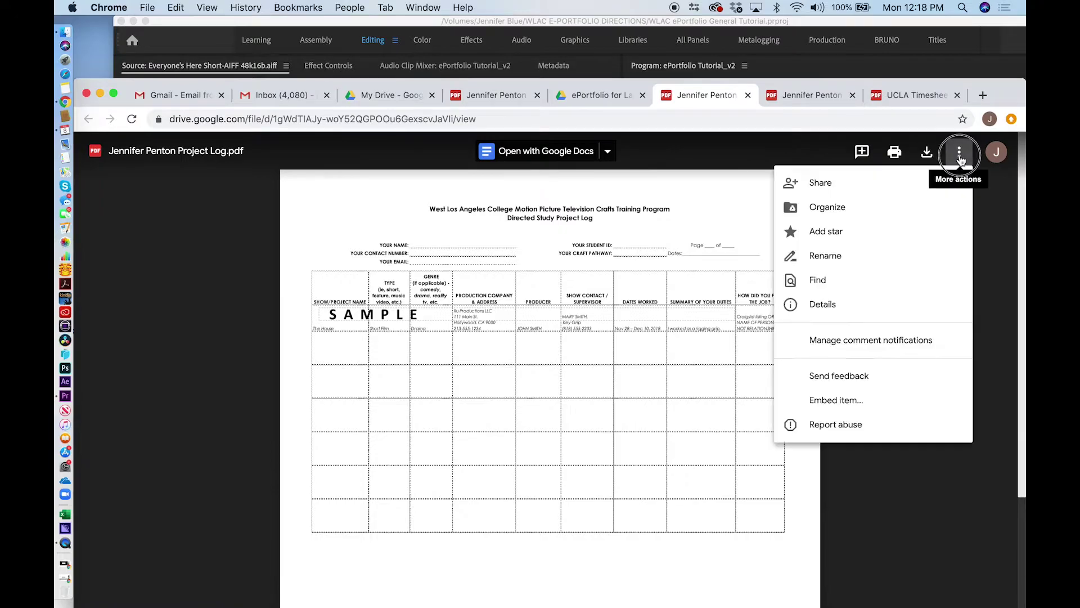
pyautogui.click(863, 400)
pyautogui.moveTo(380, 392); pyautogui.dragTo(394, 445)
pyautogui.press('super+c')
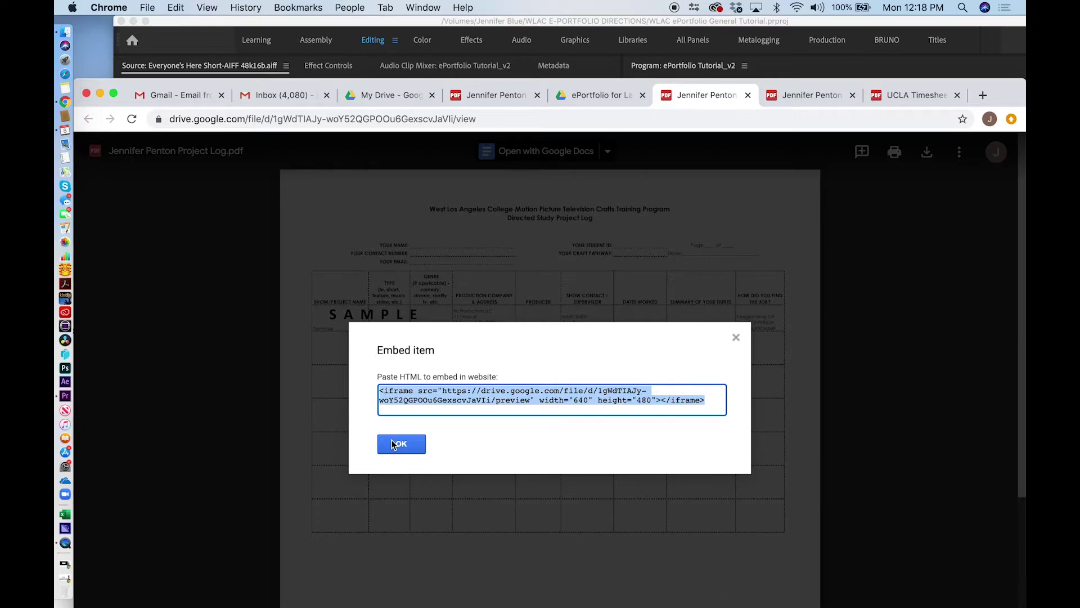
pyautogui.press('super+v')
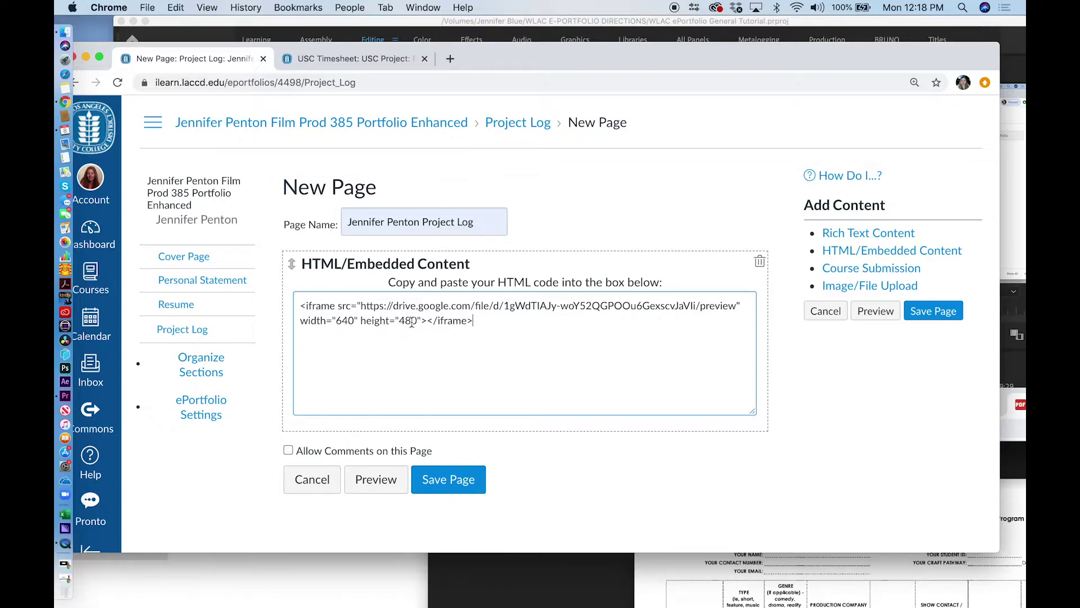
# Set the iframe height to 840 and attach the project log PDF as a file upload.
pyautogui.moveTo(412, 322); pyautogui.dragTo(398, 322)
pyautogui.write('84')
pyautogui.click(861, 285)
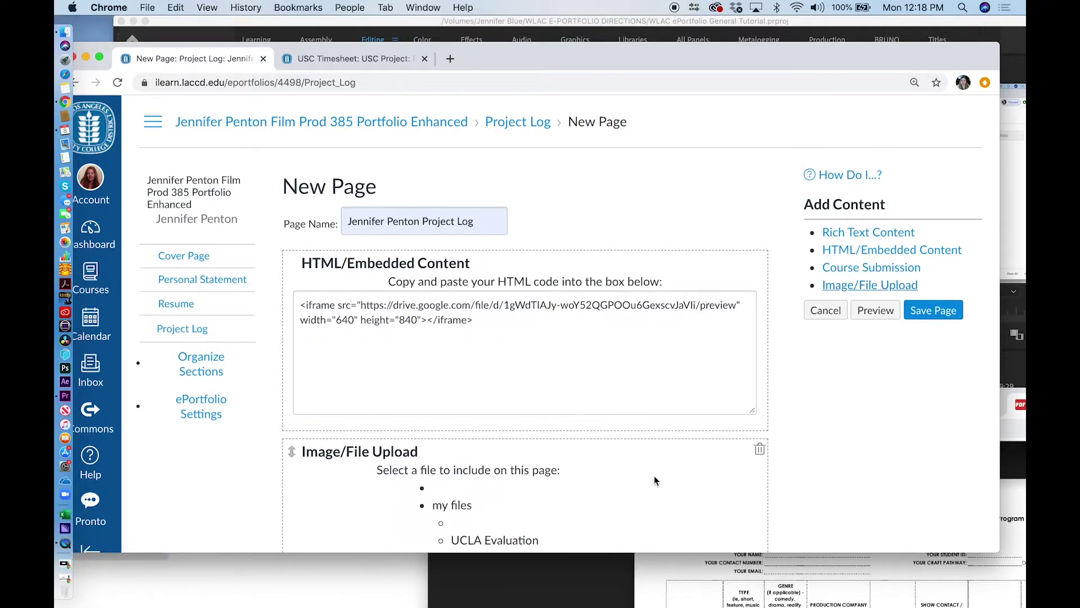
pyautogui.scroll(-5, 654, 480)
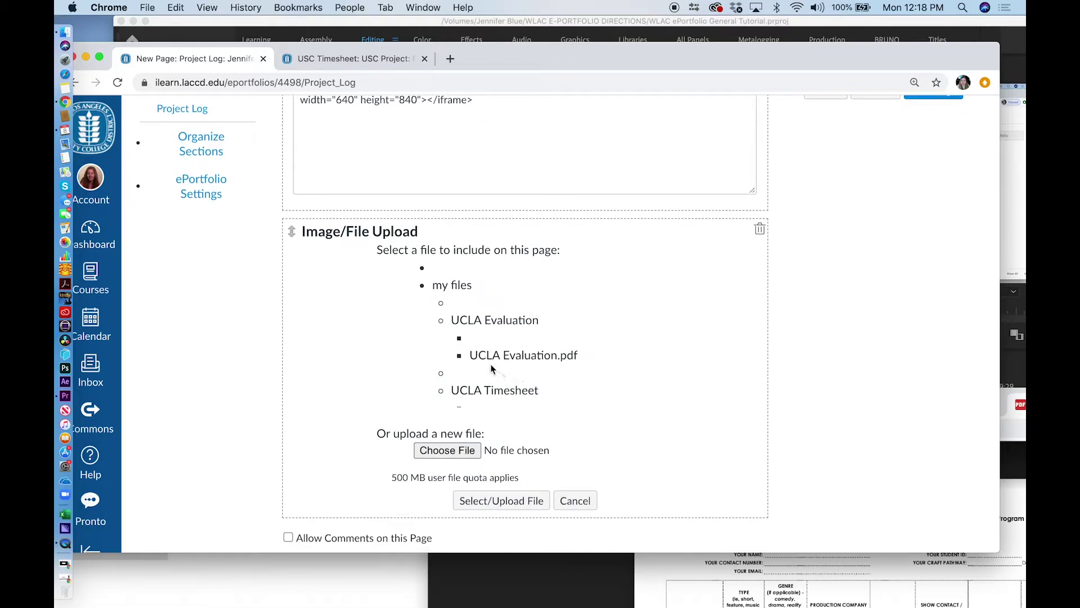
pyautogui.click(437, 451)
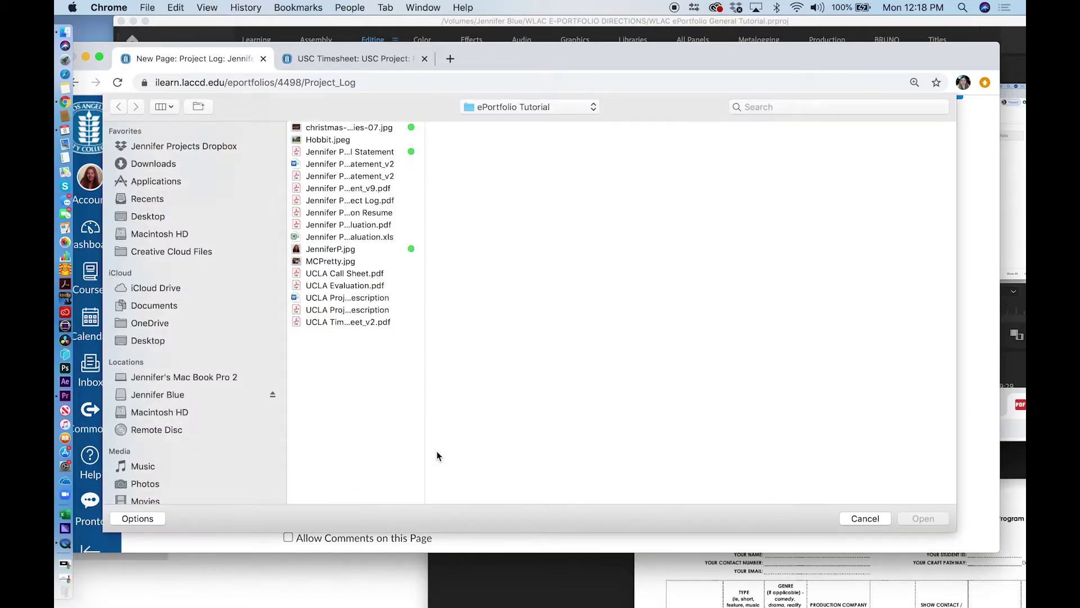
pyautogui.click(333, 204)
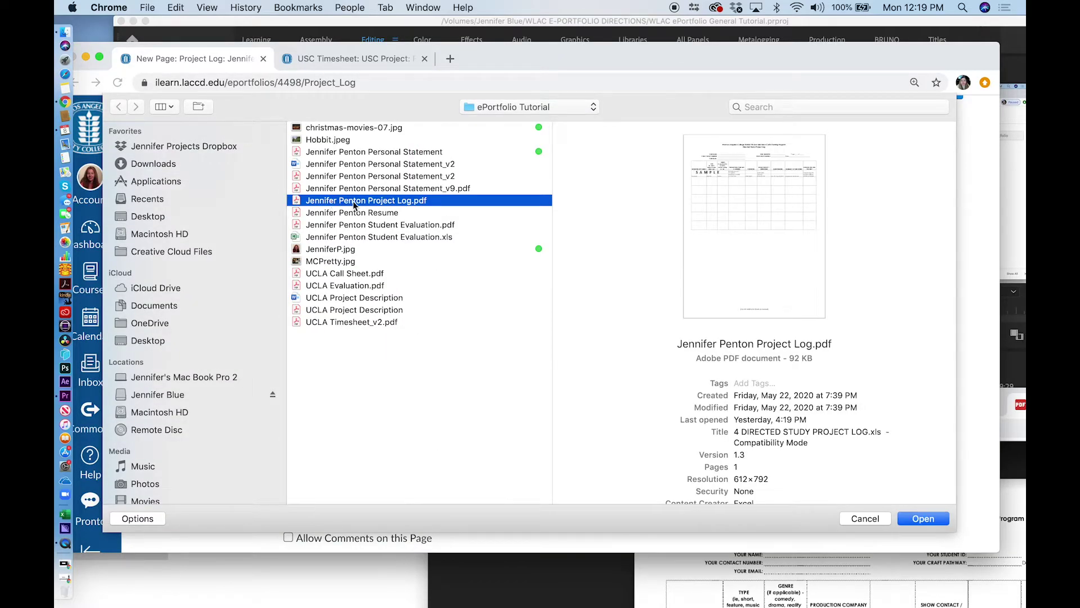
pyautogui.click(924, 518)
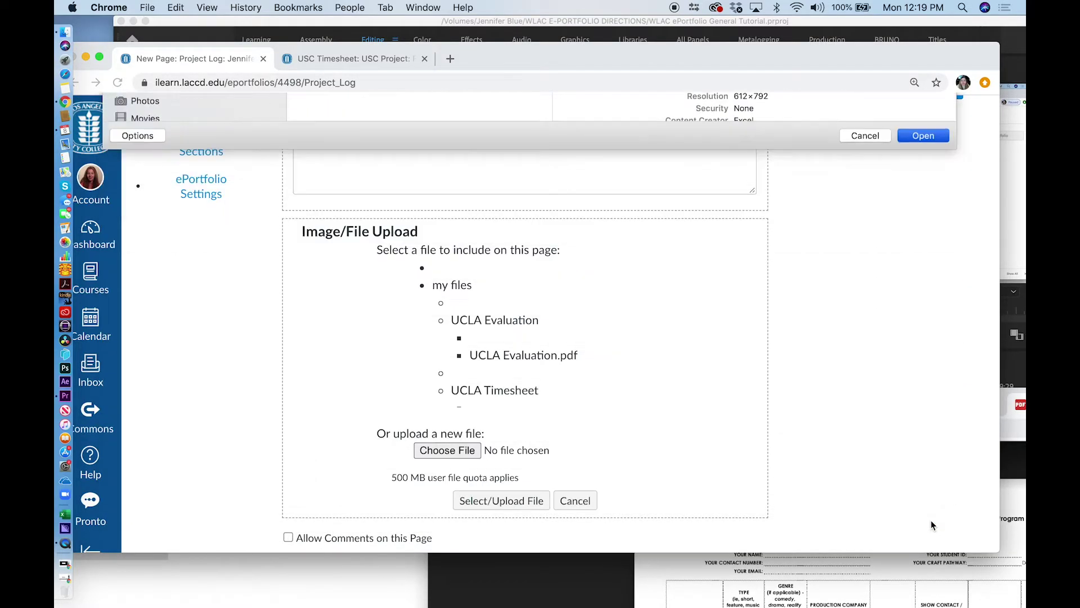
pyautogui.click(496, 503)
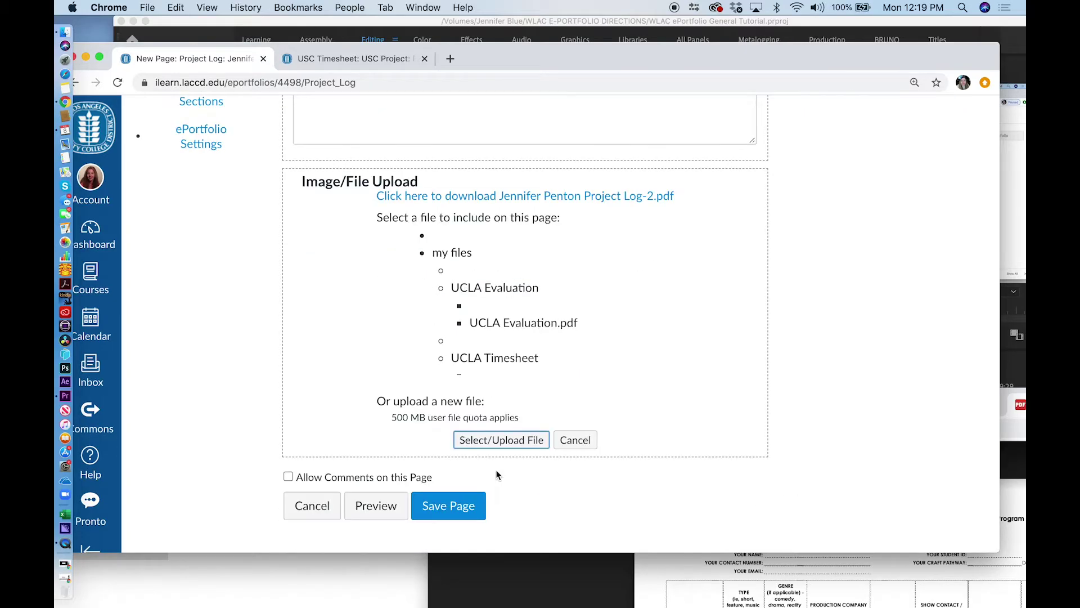
# Save the Project Log page, review it, and go to Organize Sections.
pyautogui.click(448, 505)
pyautogui.scroll(2, 819, 366)
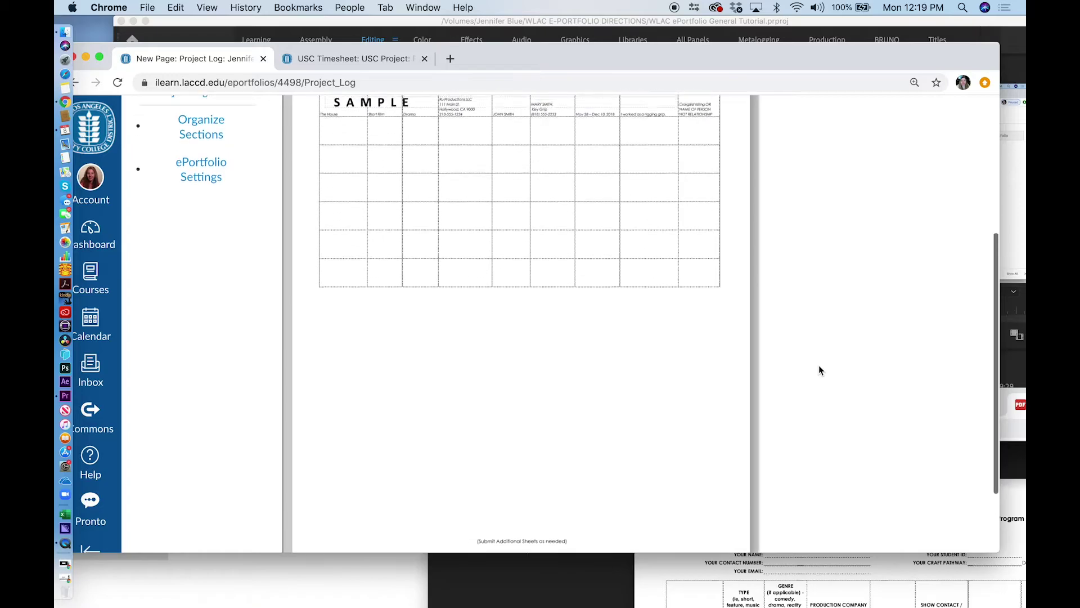
pyautogui.scroll(4, 819, 366)
pyautogui.scroll(-3, 200, 176)
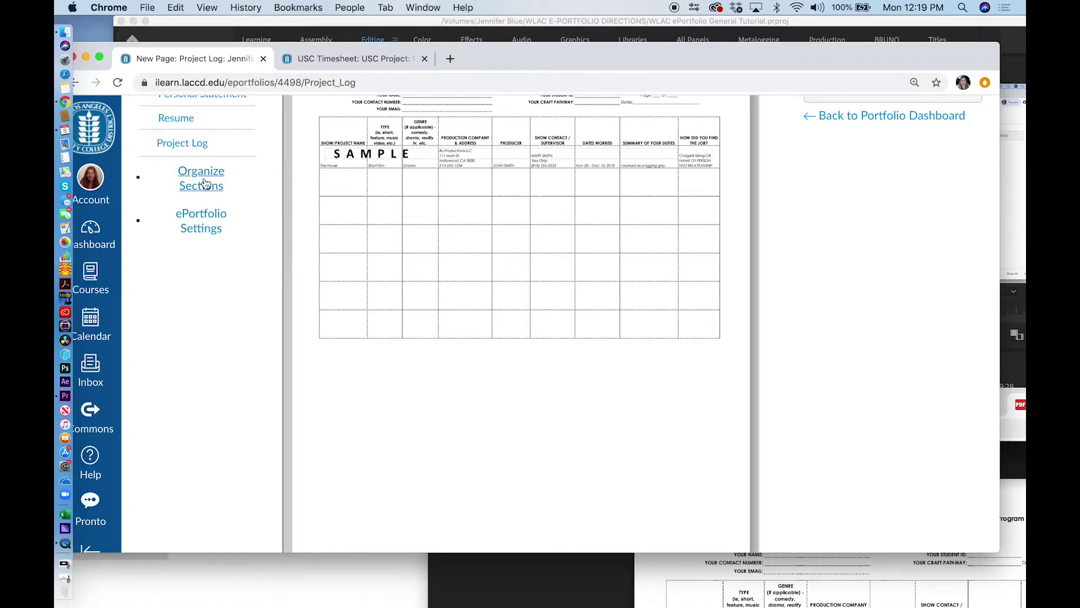
pyautogui.click(206, 183)
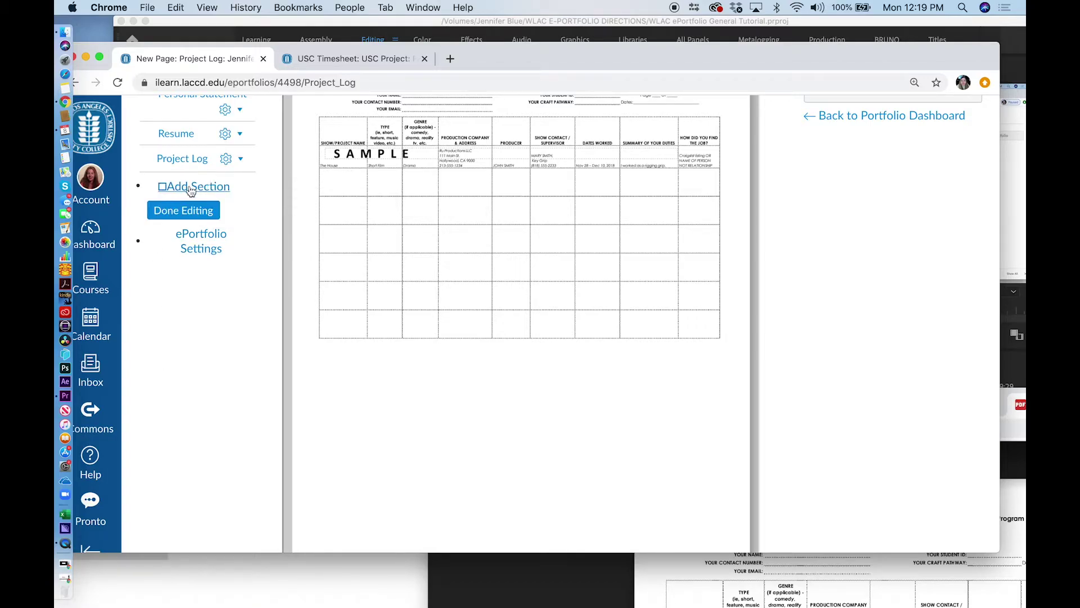
# Add a new portfolio section named UCLA Project.
pyautogui.click(191, 187)
pyautogui.write('UCLA Project')
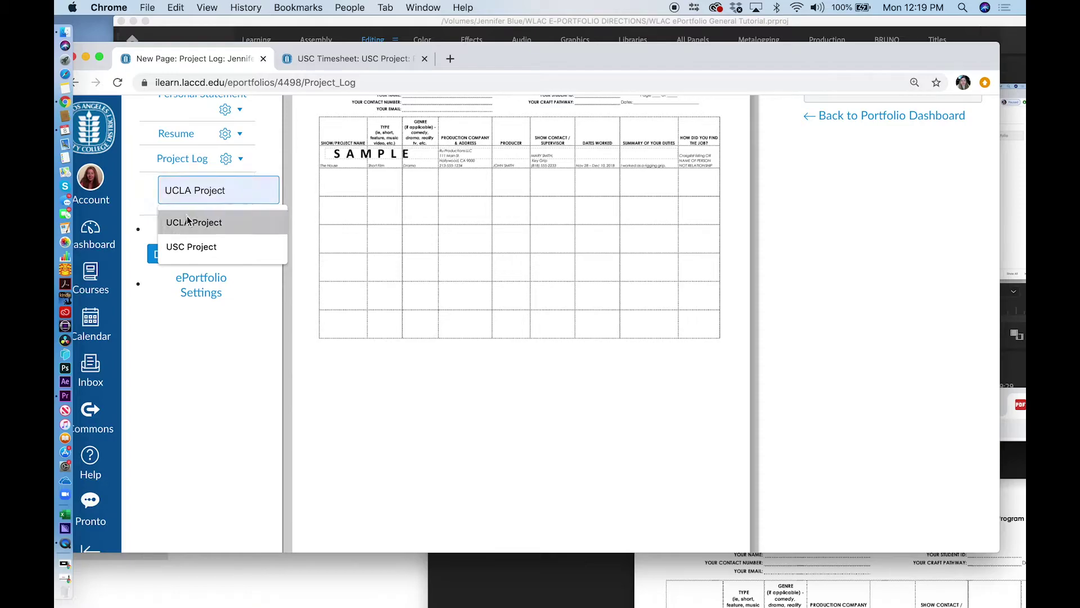
pyautogui.click(187, 220)
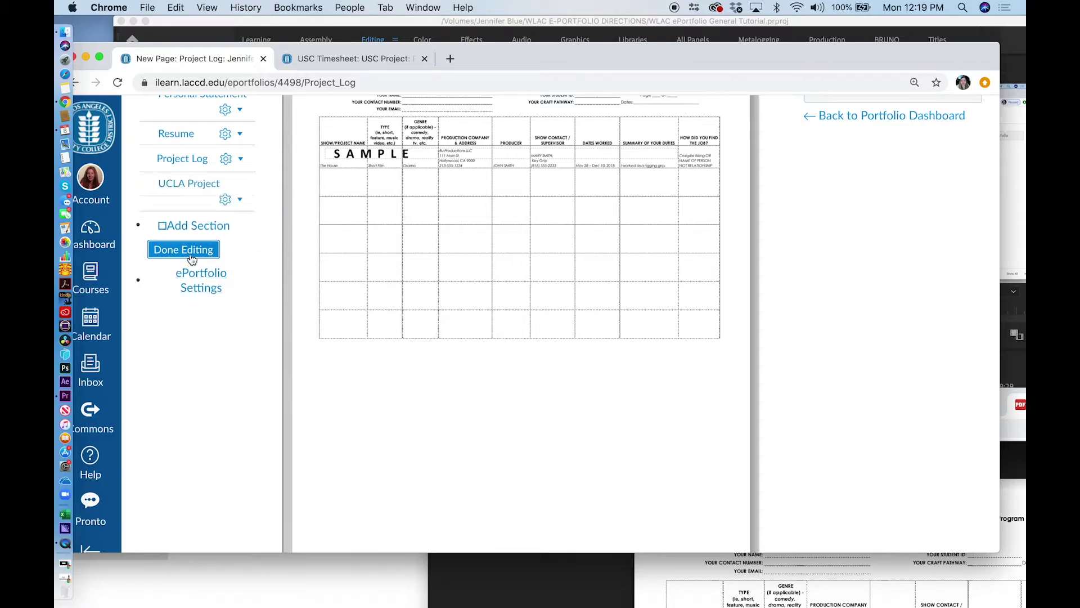
pyautogui.click(190, 252)
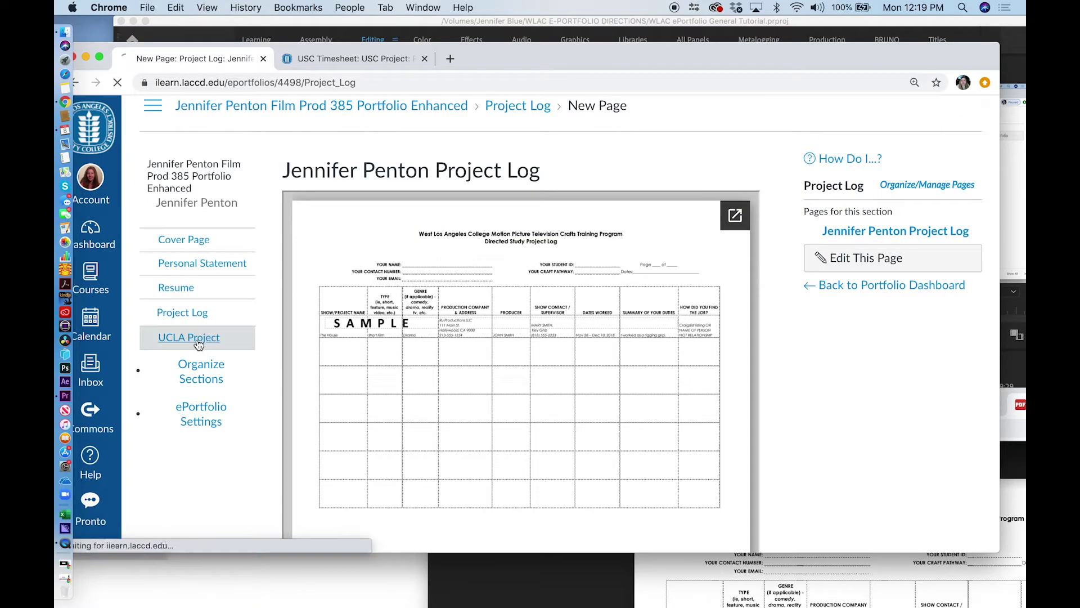
# Name its page 'UCLA Project Description', turn off comments and add an HTML embed block.
pyautogui.click(199, 338)
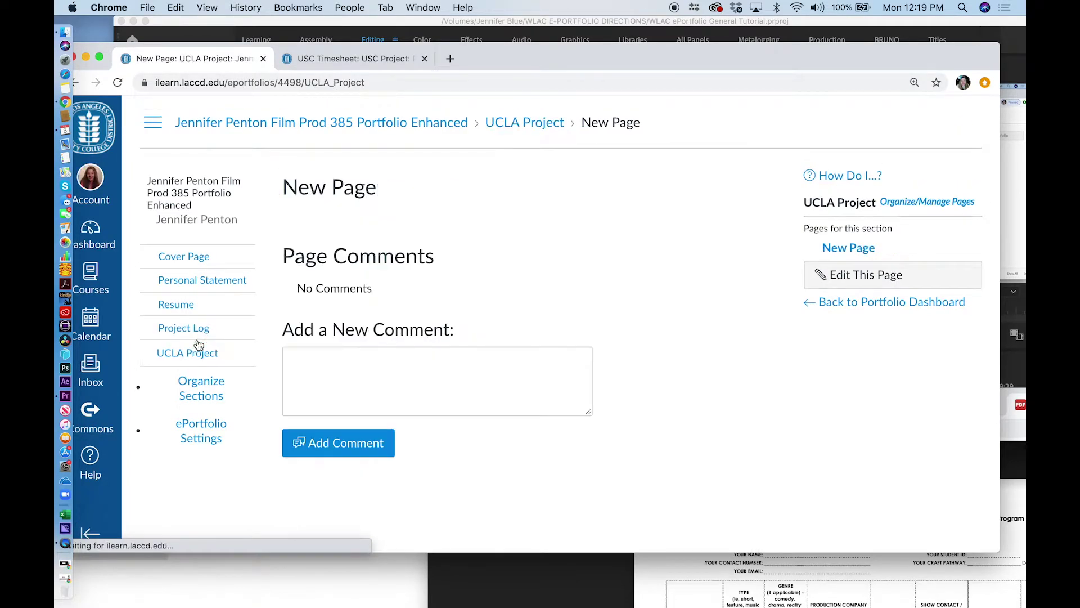
pyautogui.click(854, 275)
pyautogui.write('U')
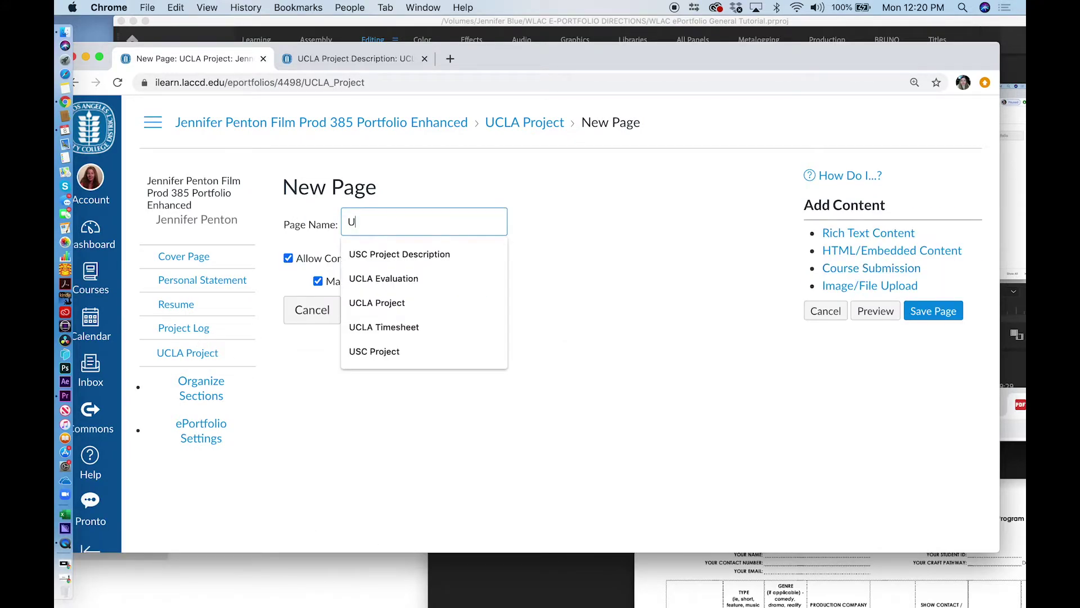
pyautogui.write('CLA Project D')
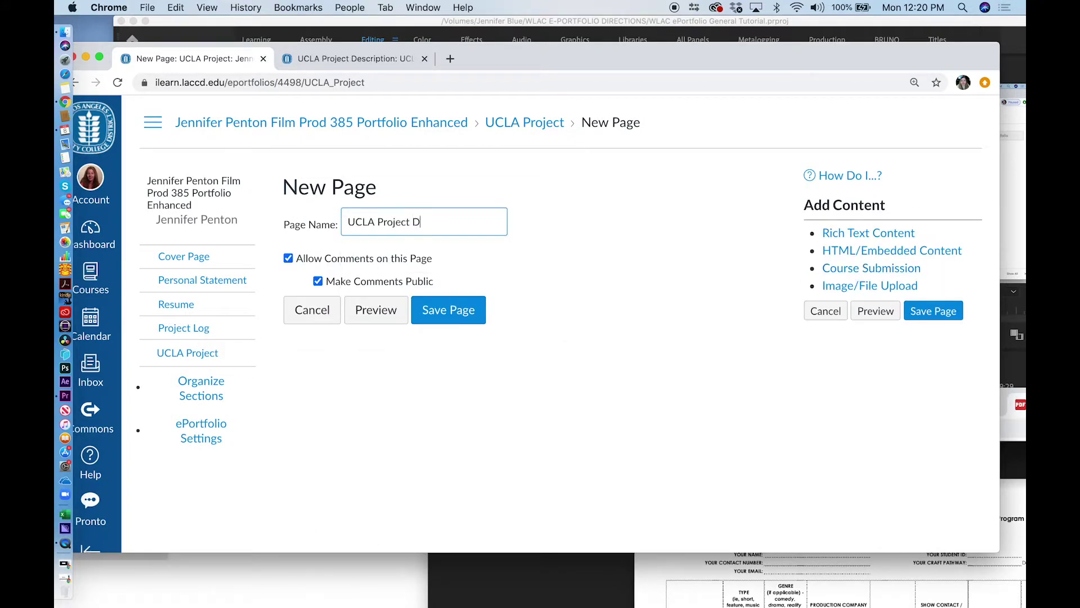
pyautogui.write('escription')
pyautogui.click(288, 259)
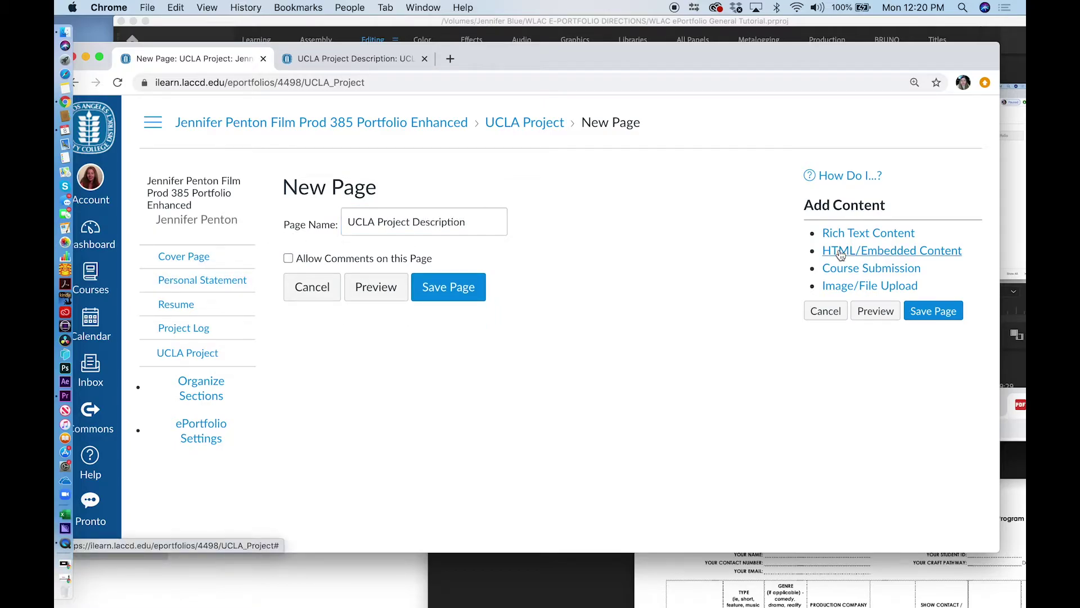
pyautogui.click(841, 252)
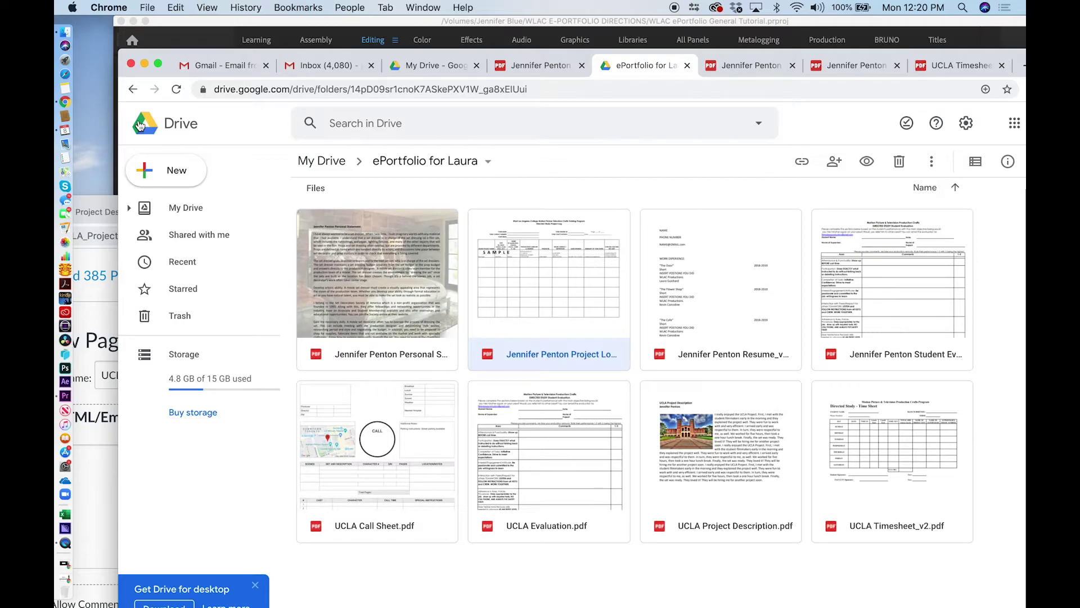
# Preview UCLA Project Description.pdf in Drive and check its sharing settings.
pyautogui.click(745, 467)
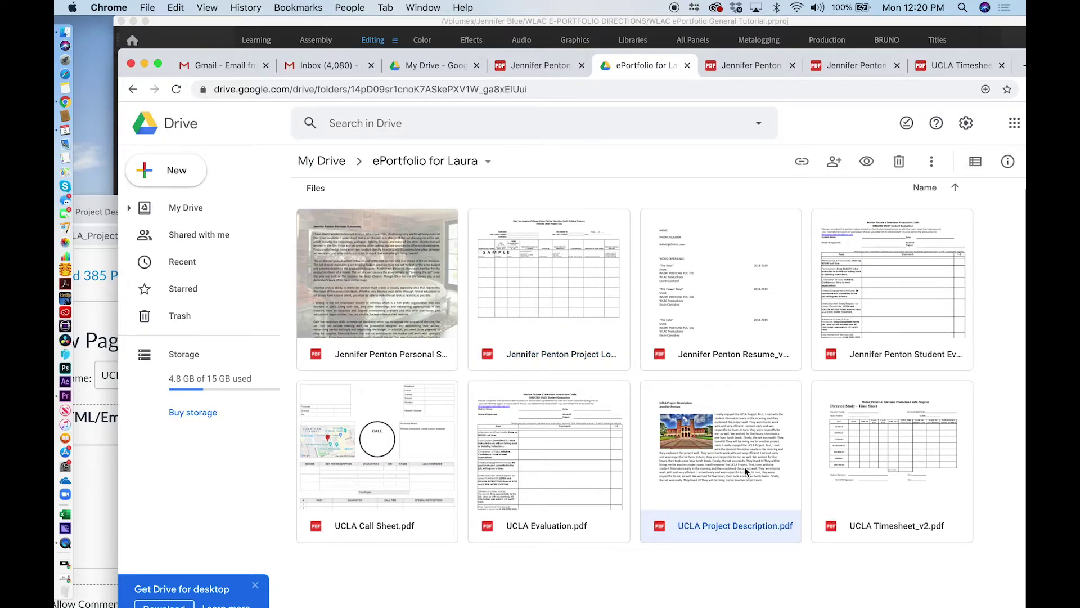
pyautogui.doubleClick(741, 440)
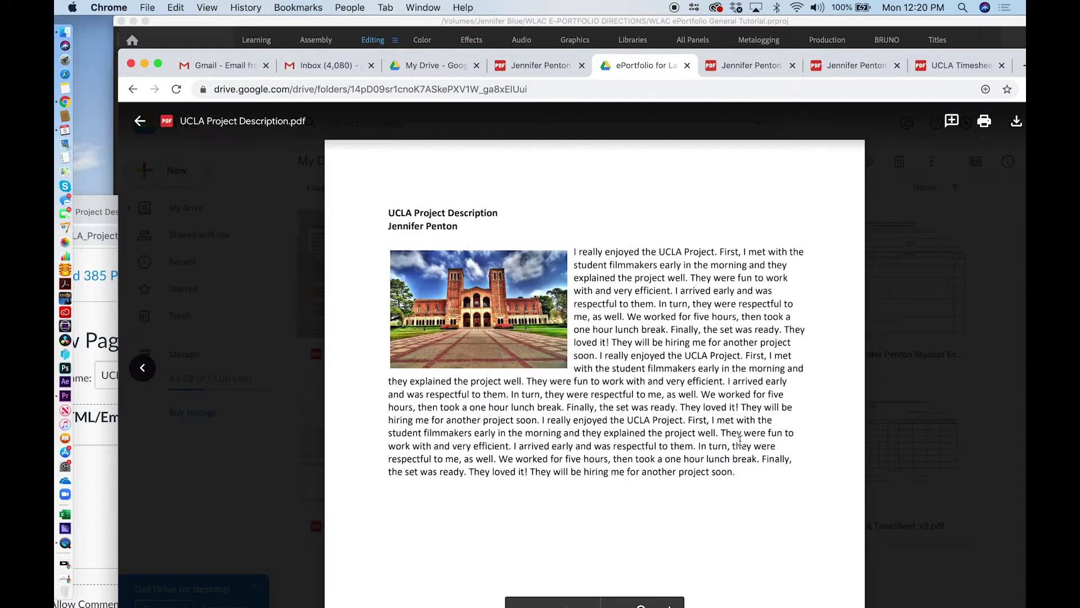
pyautogui.click(986, 97)
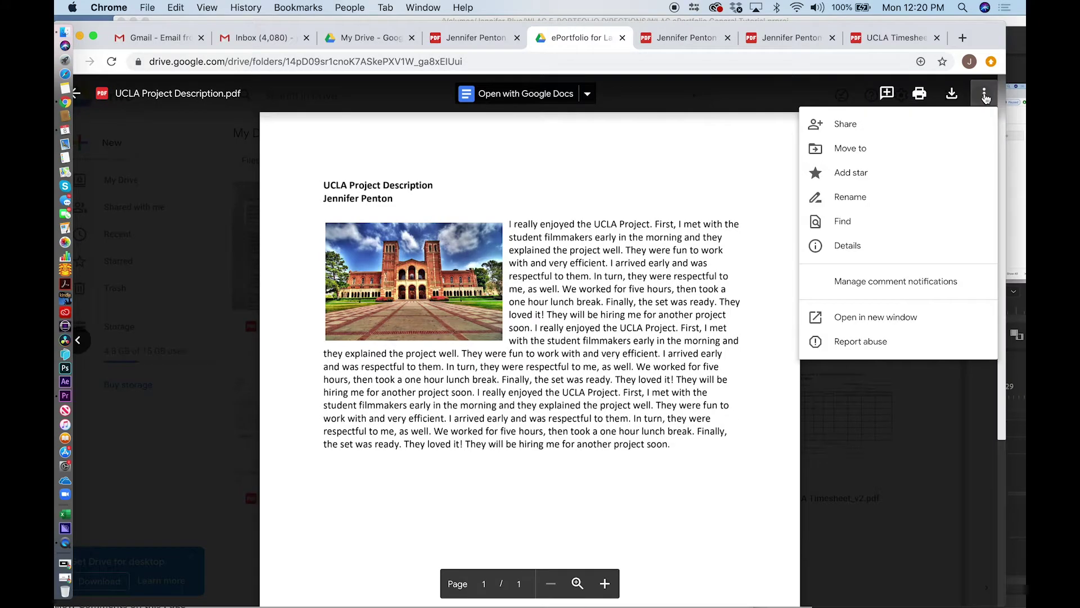
pyautogui.click(901, 119)
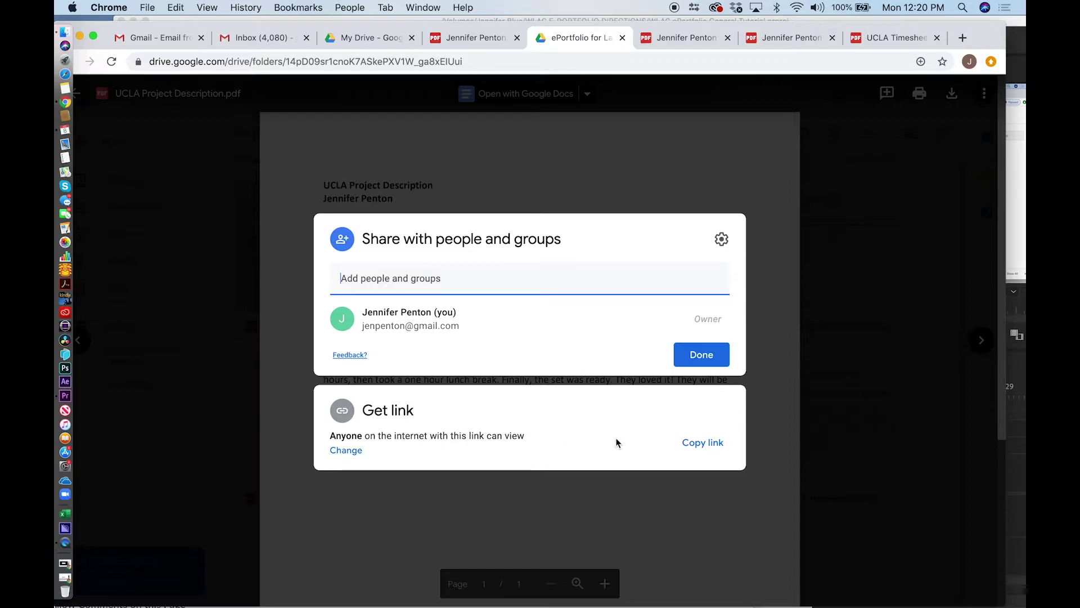
pyautogui.click(700, 354)
# Open the PDF in its own tab, copy its iframe embed code, and return to Canvas.
pyautogui.click(984, 93)
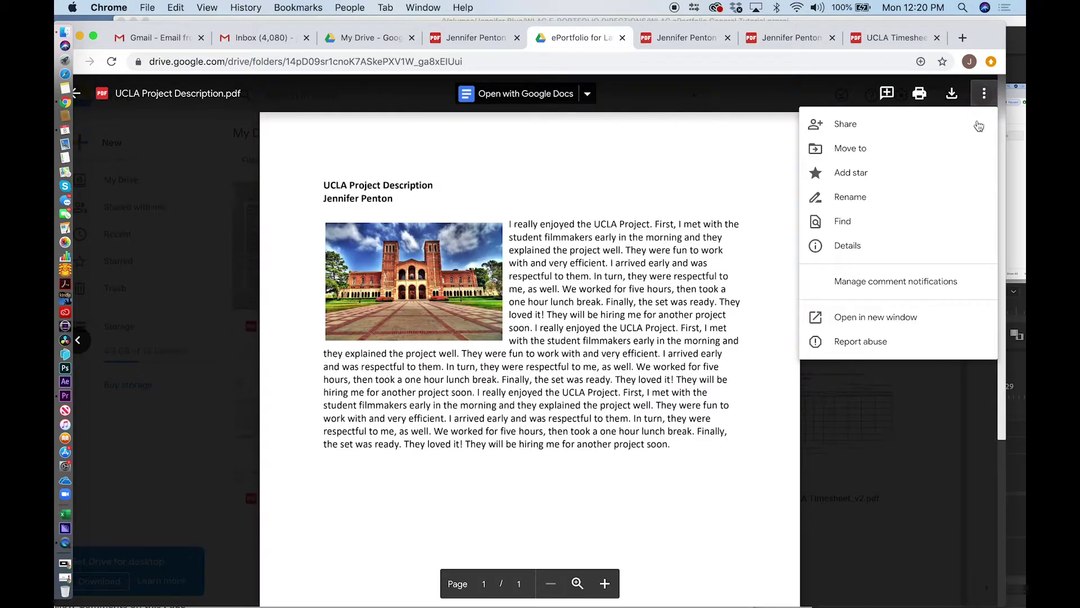
pyautogui.click(871, 319)
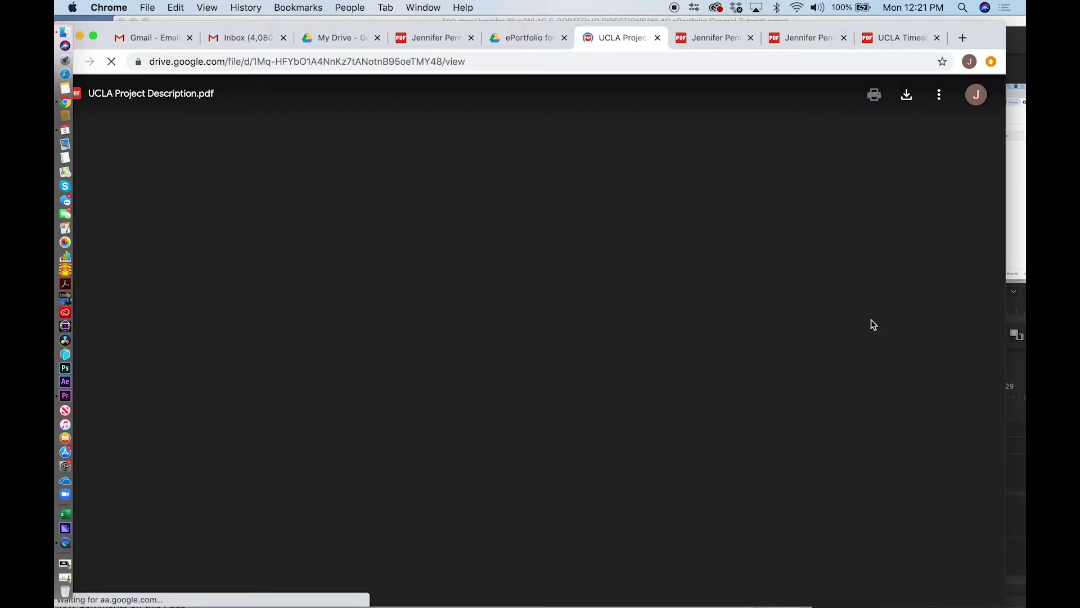
pyautogui.click(939, 94)
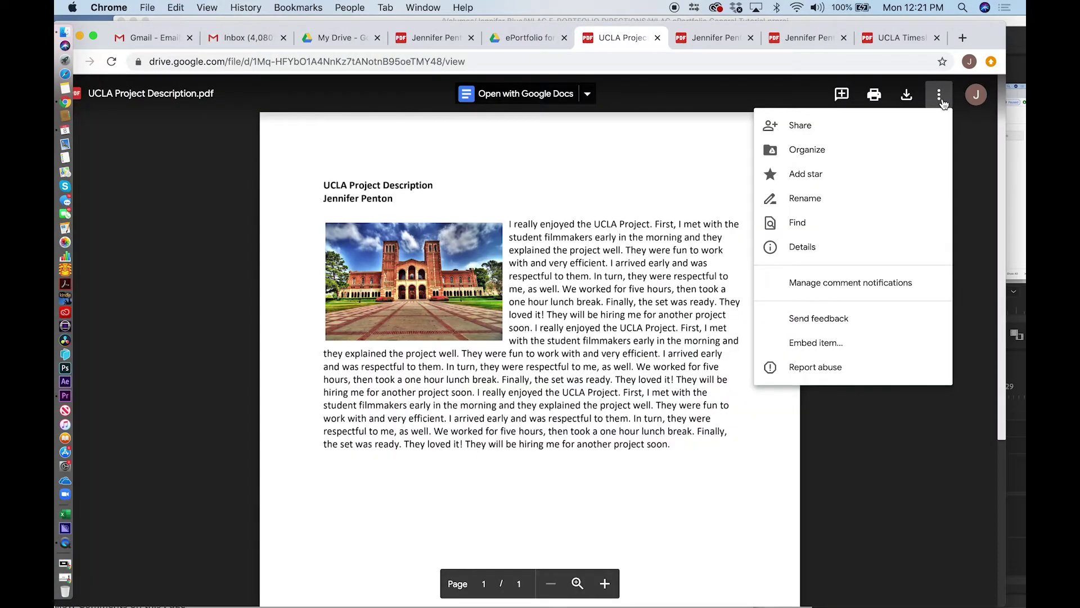
pyautogui.click(856, 349)
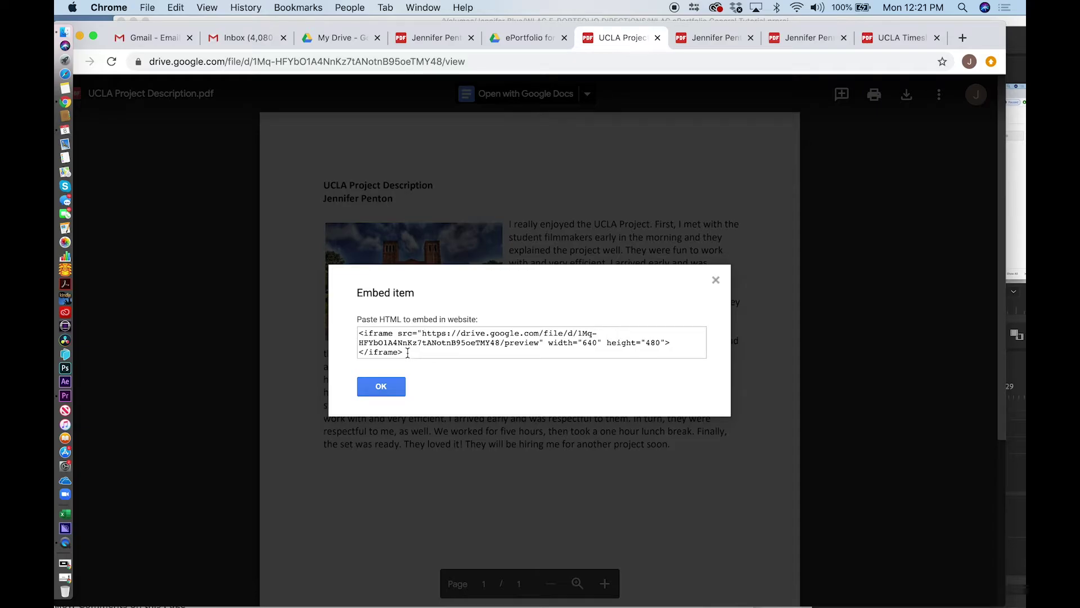
pyautogui.moveTo(407, 353); pyautogui.dragTo(373, 331)
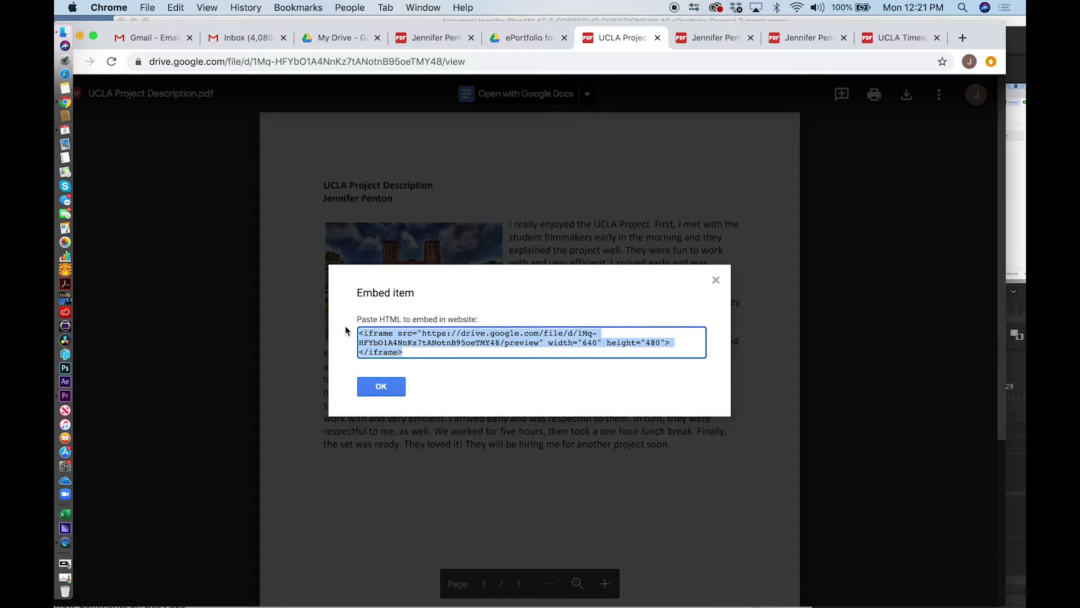
pyautogui.press('super+c')
pyautogui.click(381, 388)
pyautogui.press('super+grave')
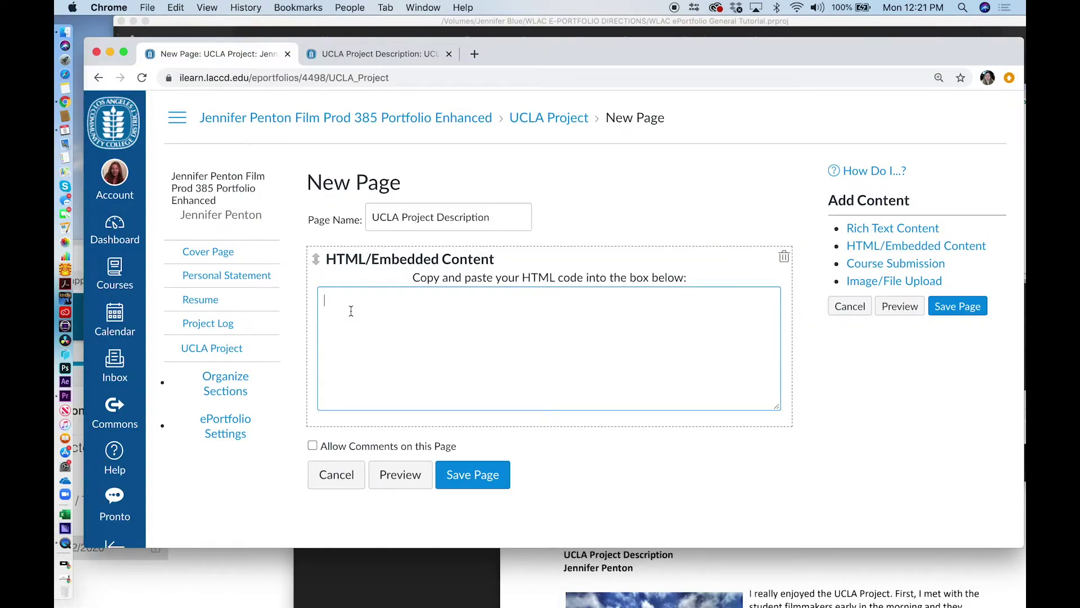
# Paste the PDF embed code, attach UCLA Project Description.pdf as a download, and save the page.
pyautogui.press('super+v')
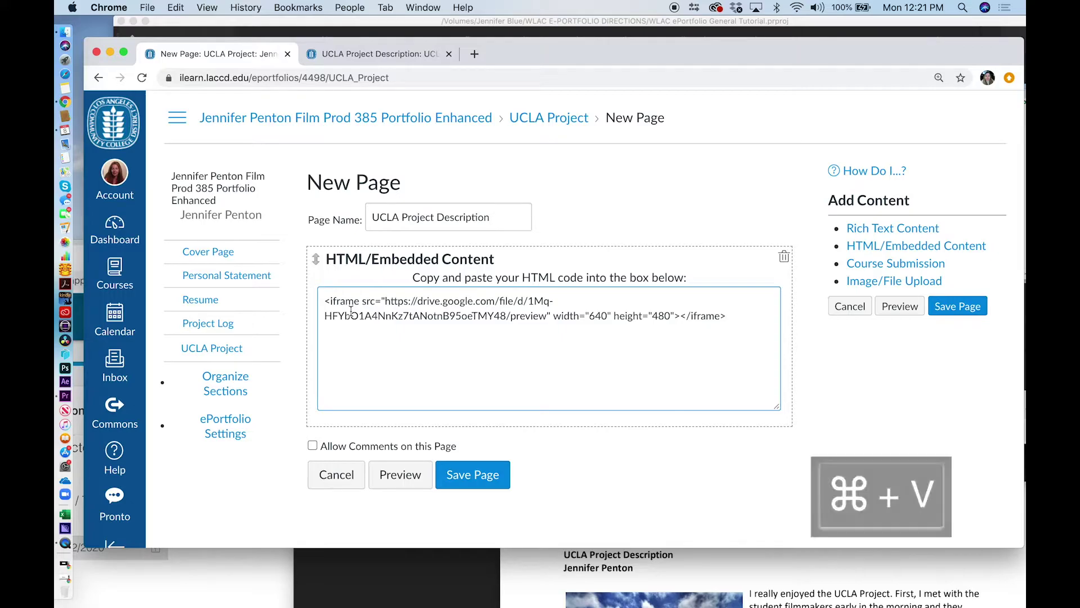
pyautogui.click(869, 284)
pyautogui.scroll(-4, 622, 422)
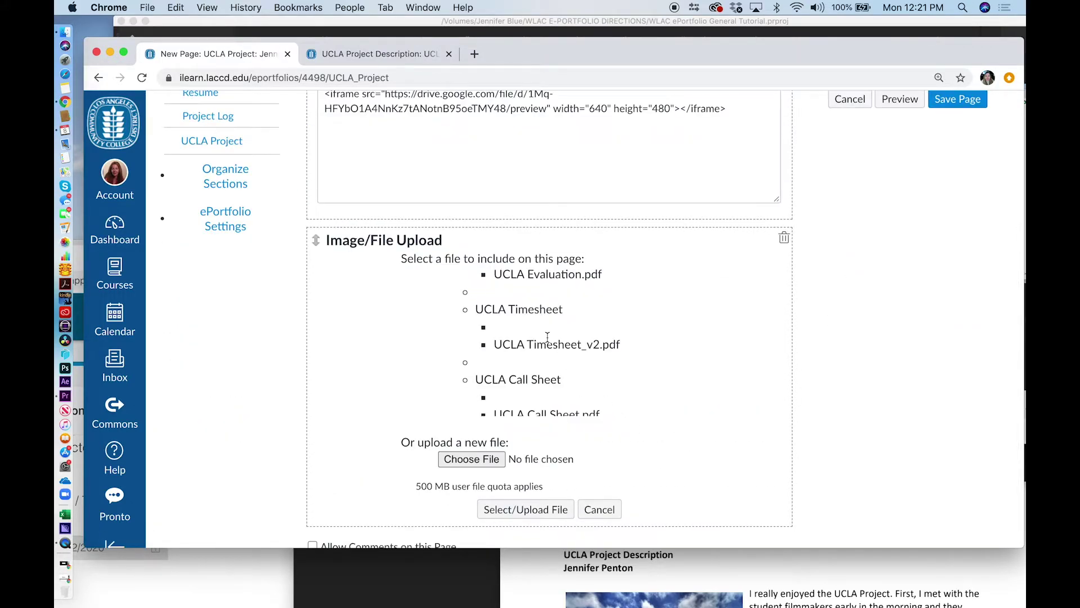
pyautogui.scroll(-5, 547, 337)
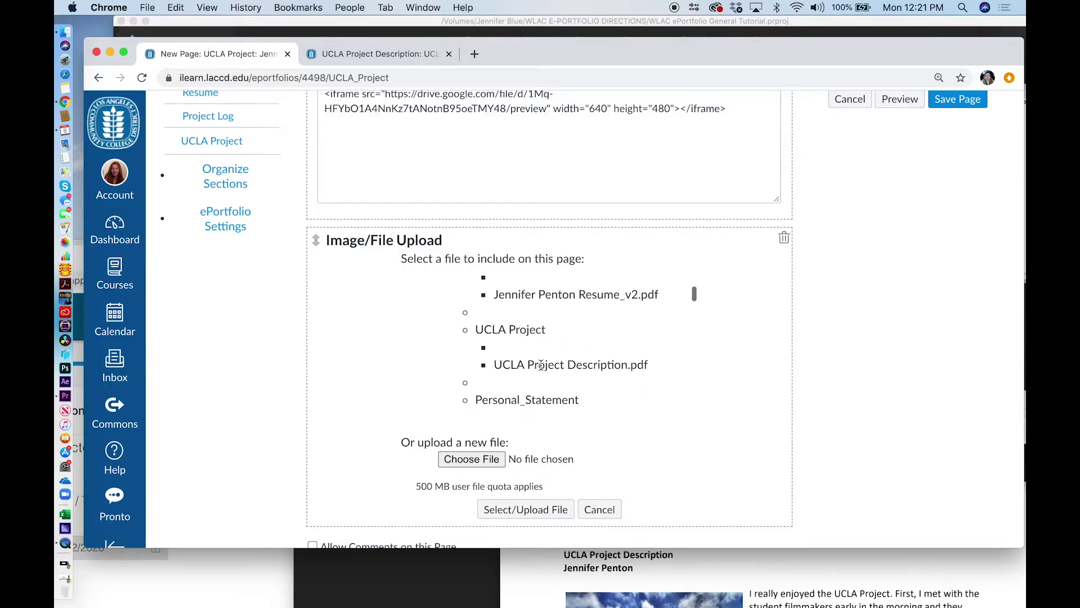
pyautogui.click(541, 365)
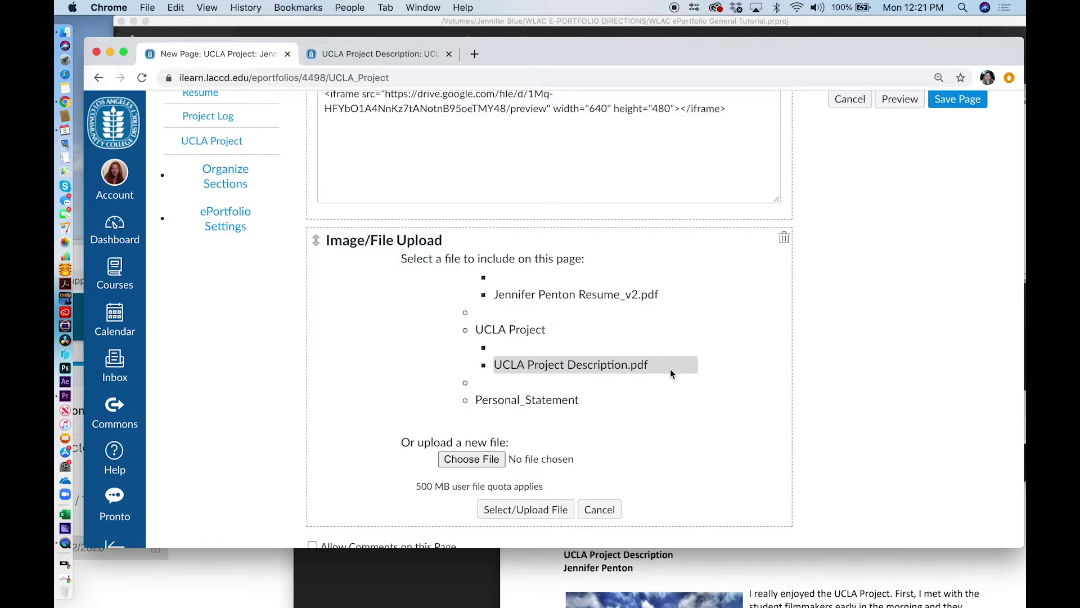
pyautogui.click(525, 510)
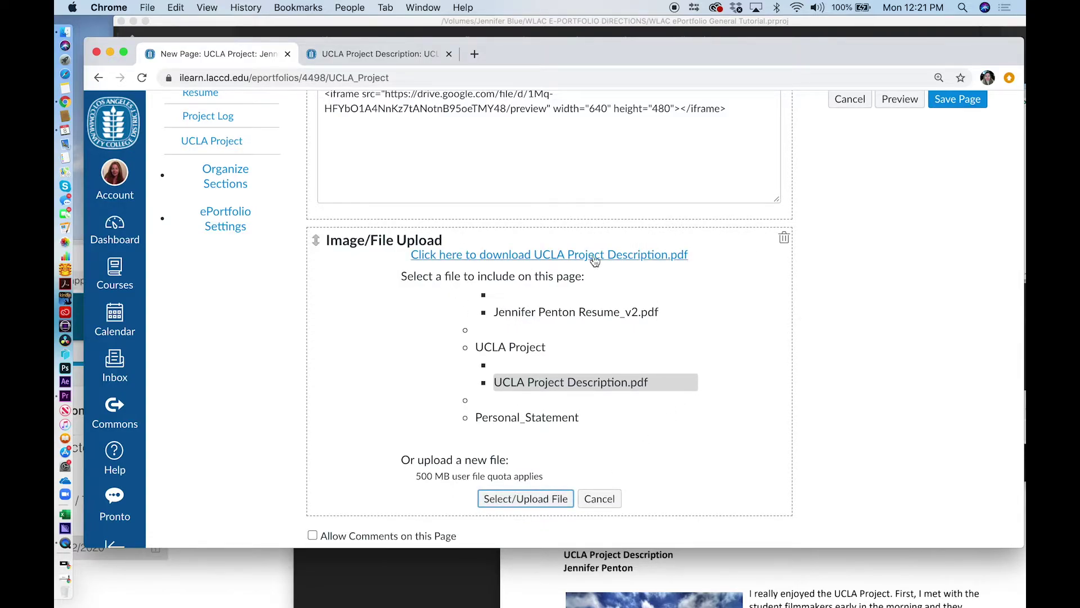
pyautogui.scroll(-2, 858, 445)
pyautogui.click(471, 502)
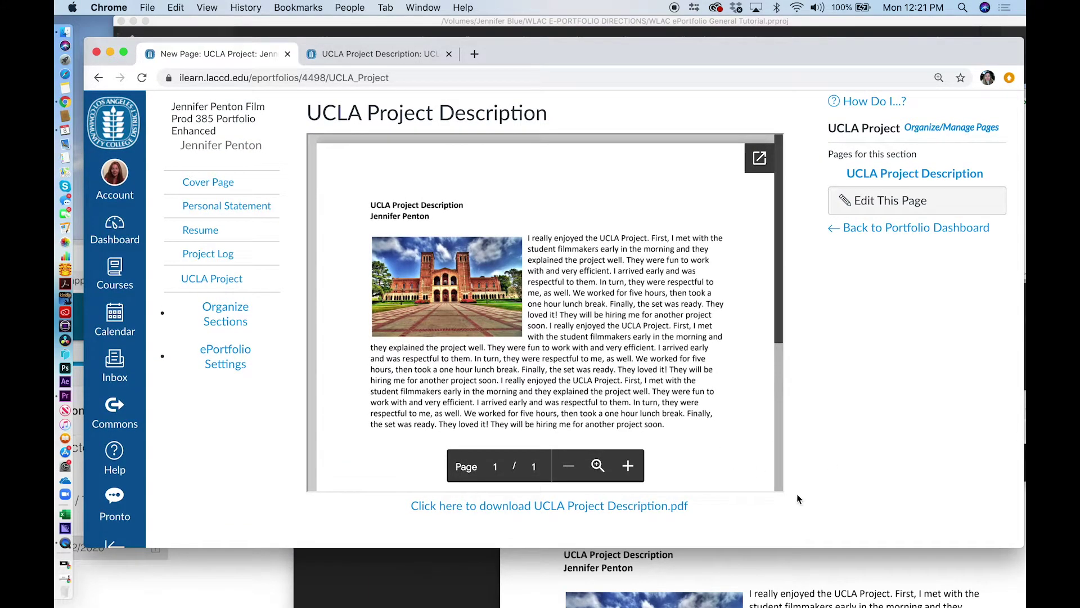
# Change the embedded PDF's iframe height from 480 to 360 and review the page.
pyautogui.click(885, 201)
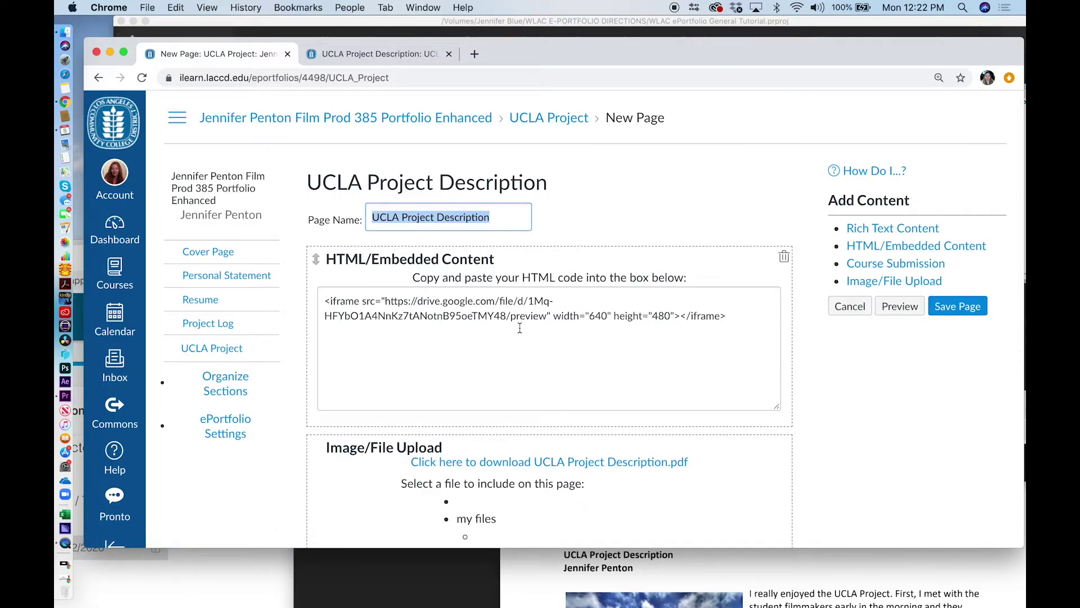
pyautogui.doubleClick(663, 317)
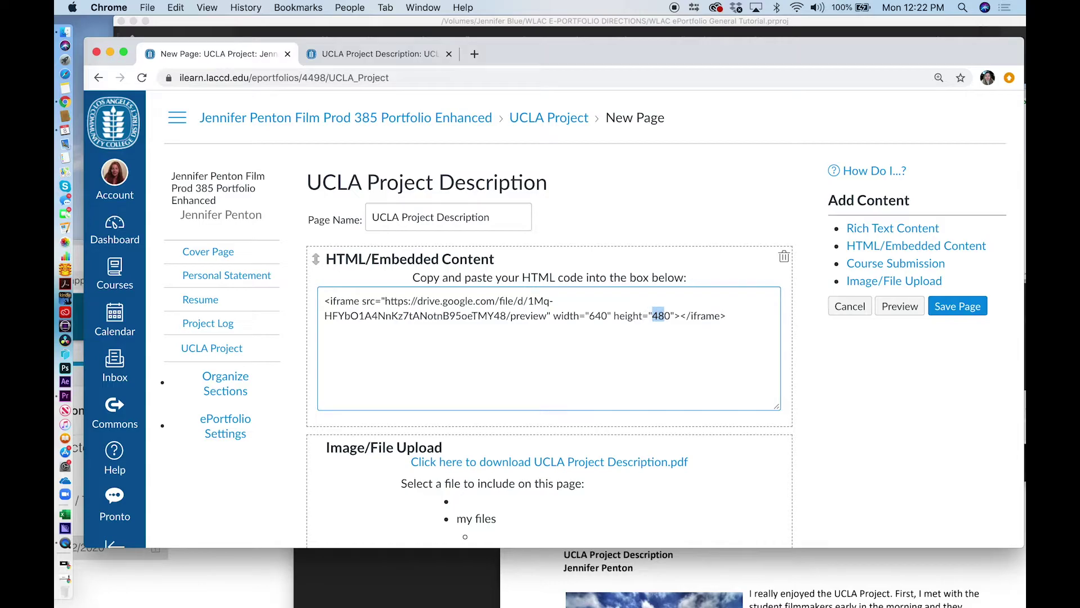
pyautogui.write('360')
pyautogui.scroll(-5, 461, 506)
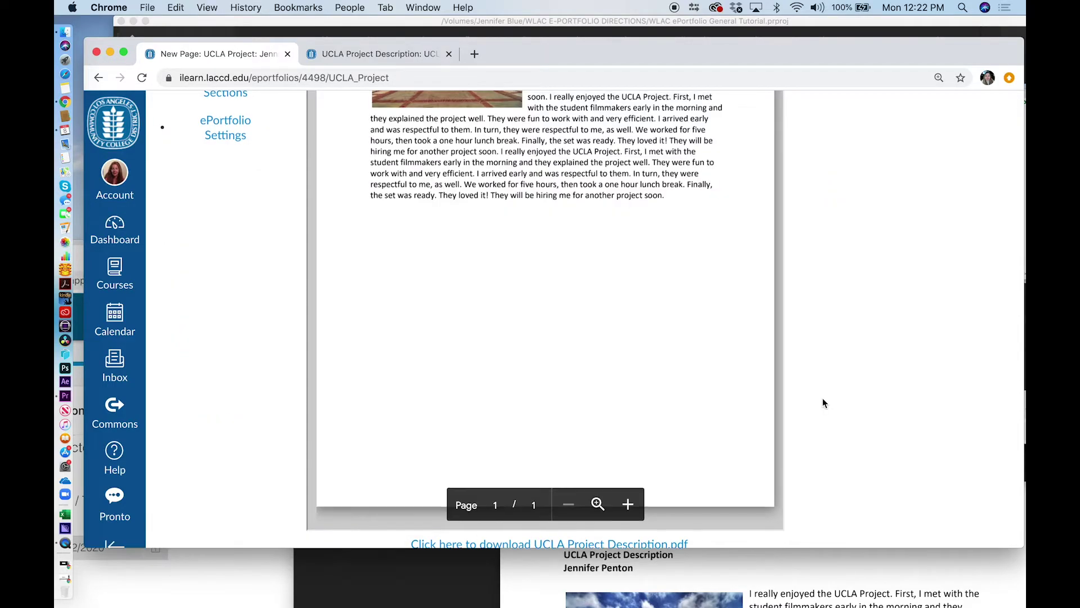
pyautogui.scroll(10, 823, 401)
pyautogui.scroll(-10, 822, 401)
pyautogui.scroll(1, 823, 401)
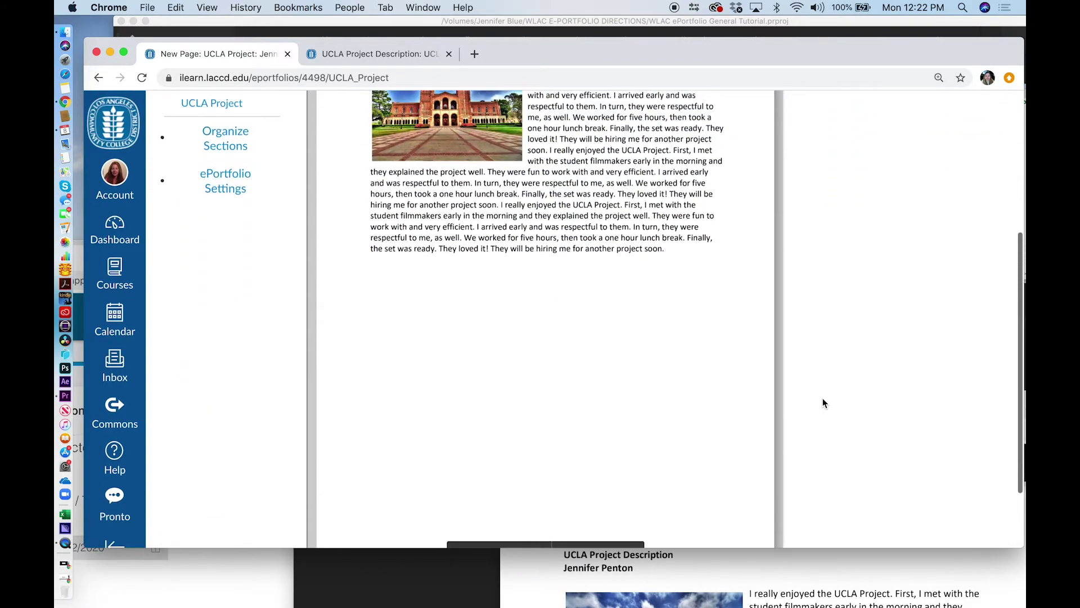
pyautogui.scroll(5, 822, 403)
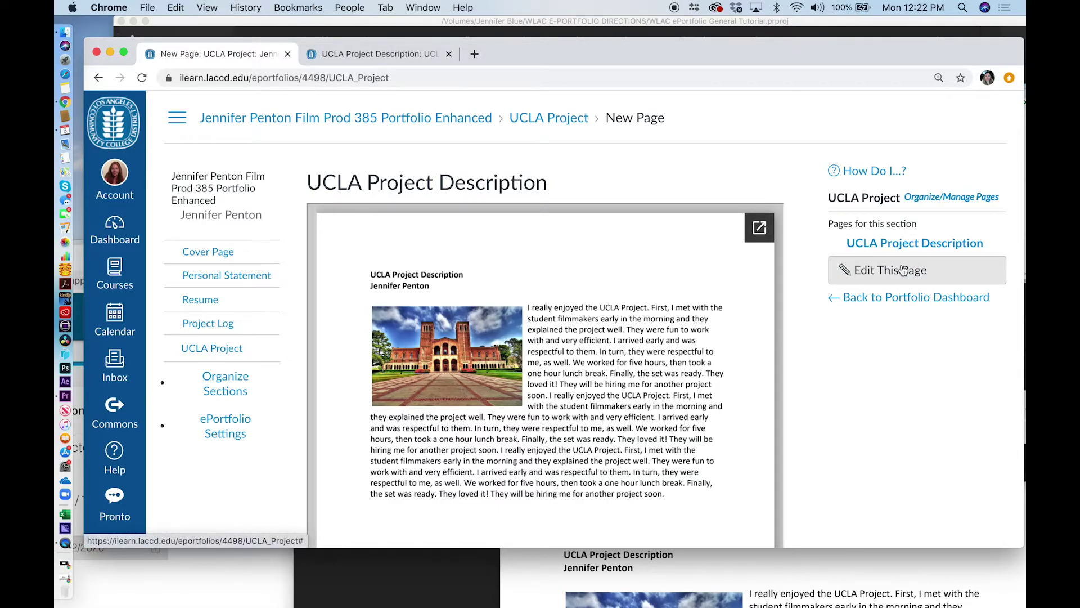
# Add a page named UCLA Call Sheet to the UCLA Project section.
pyautogui.click(948, 198)
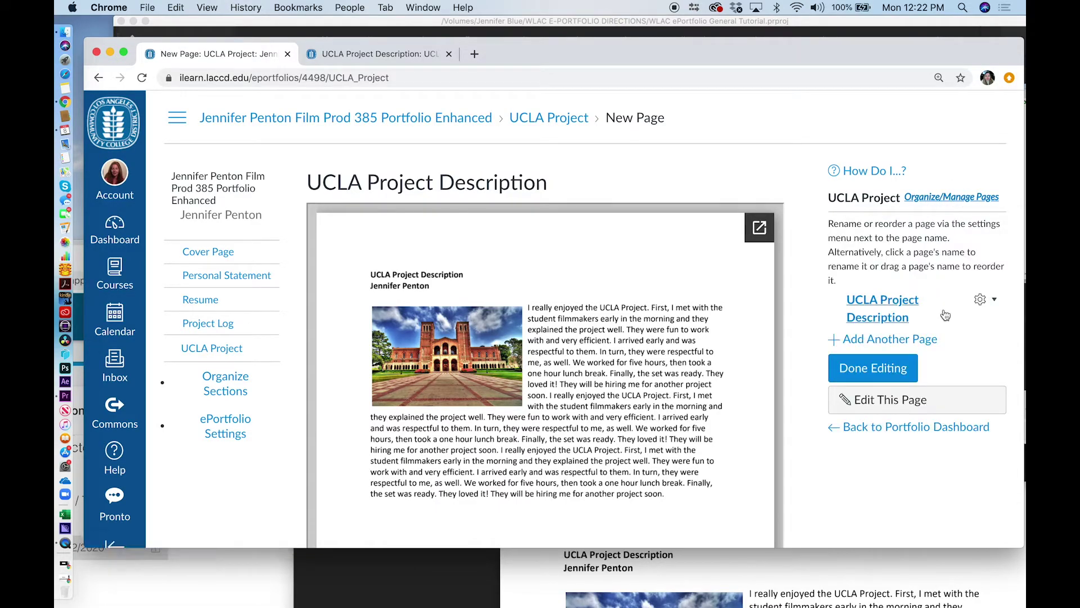
pyautogui.click(901, 339)
pyautogui.write('UCLA')
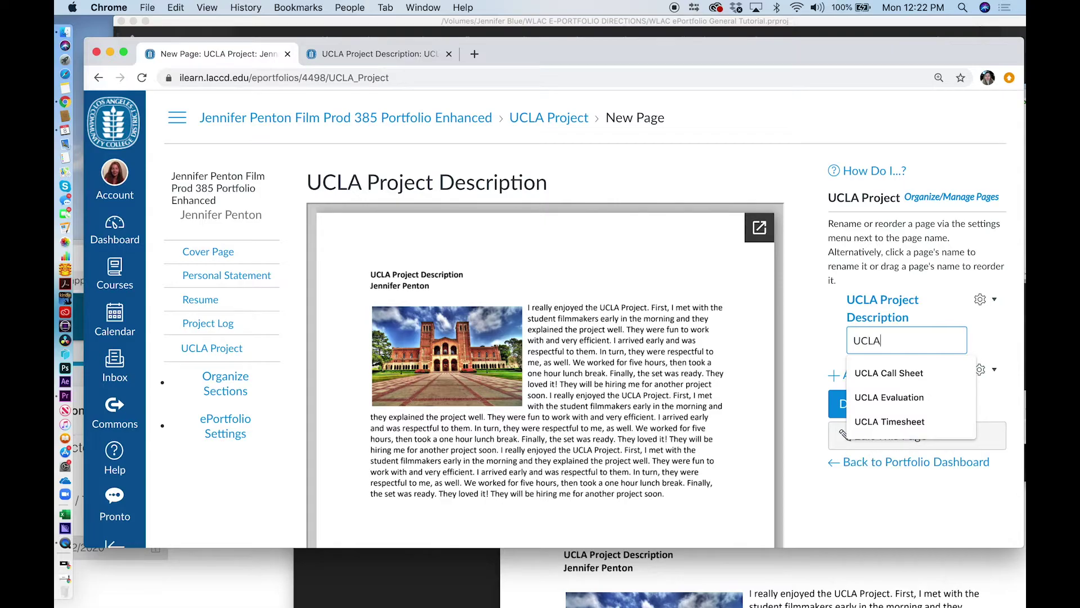
pyautogui.click(889, 373)
pyautogui.click(880, 400)
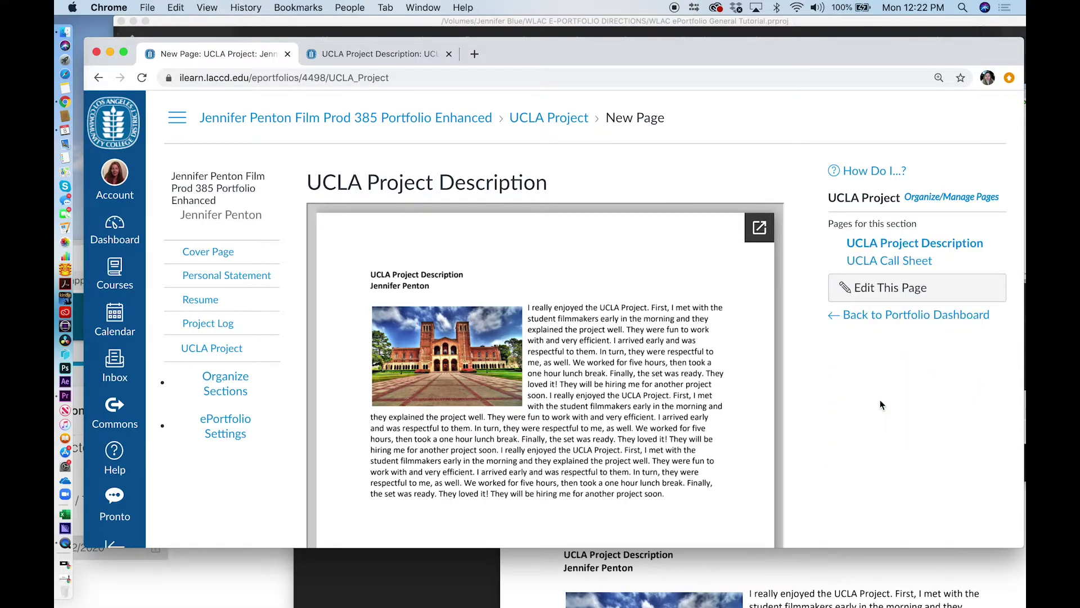
# On UCLA Call Sheet, replace the rich text block with an HTML embed block, then go to Drive.
pyautogui.click(893, 262)
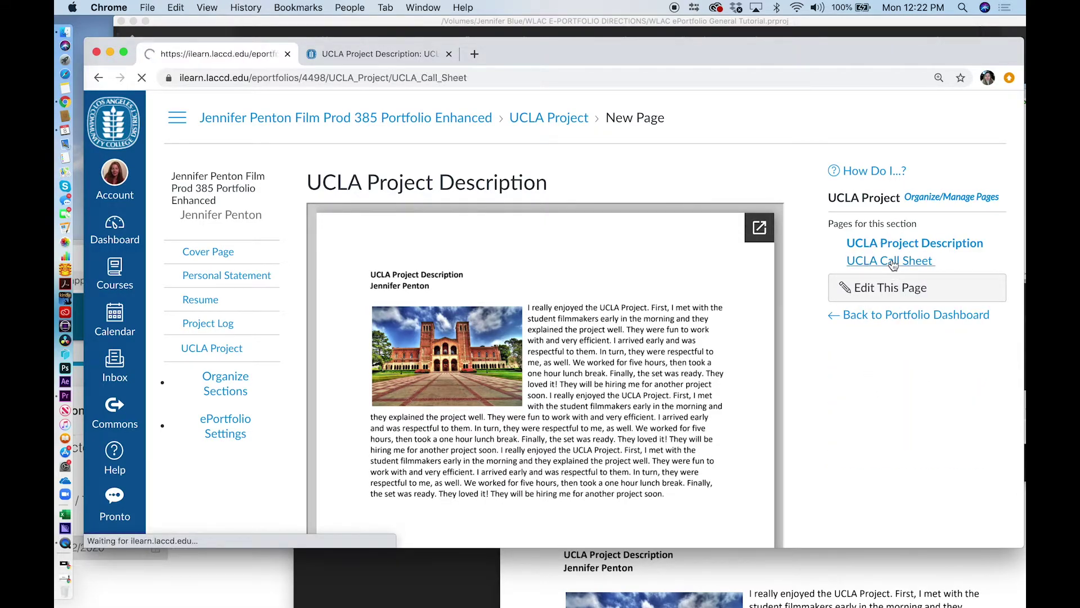
pyautogui.click(892, 288)
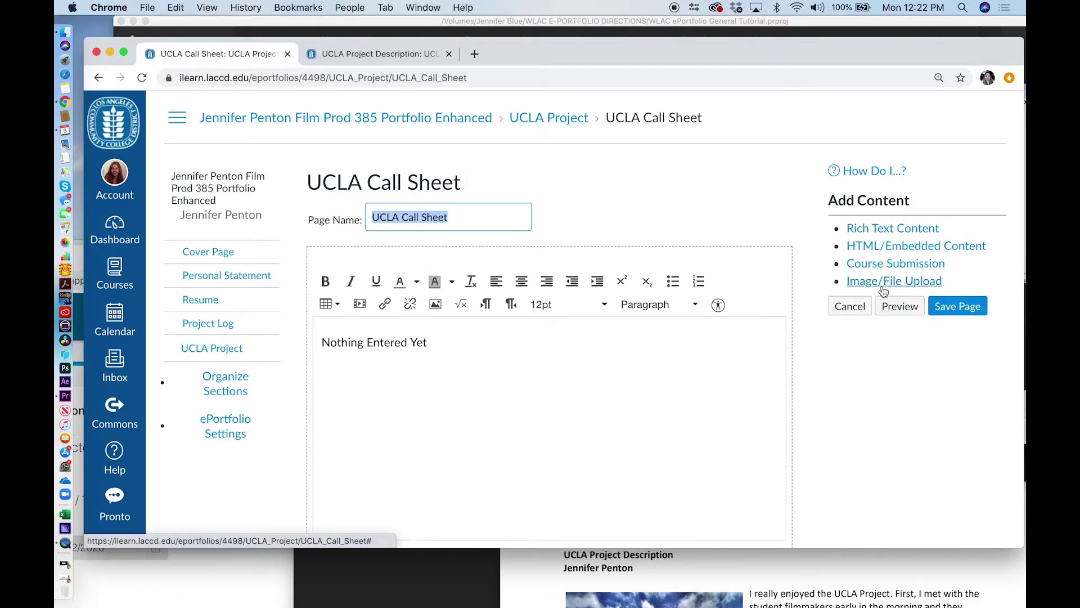
pyautogui.moveTo(785, 260)
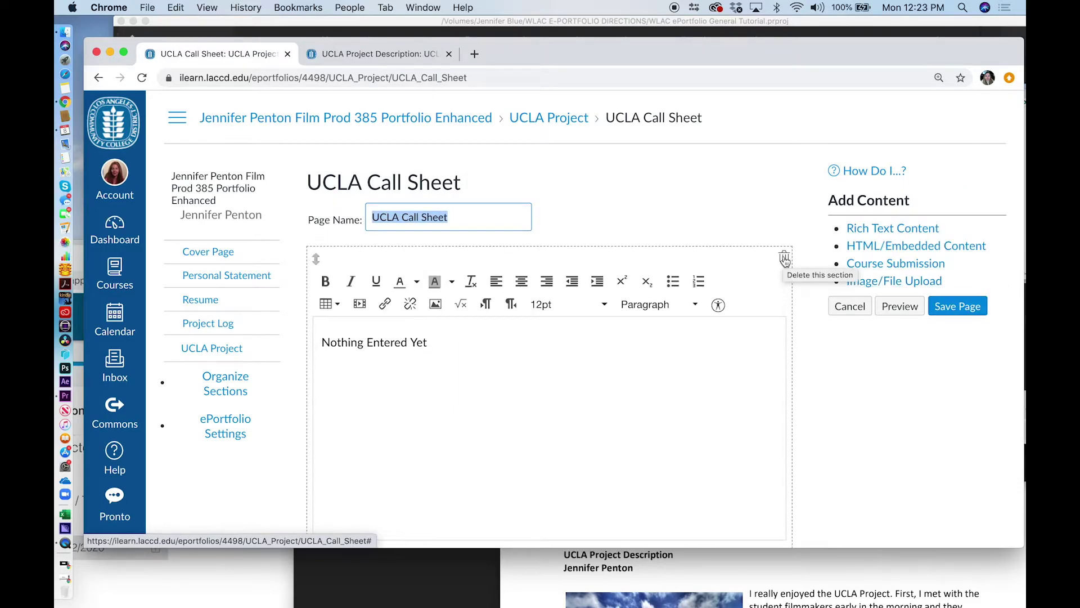
pyautogui.click(784, 259)
pyautogui.press('Return')
pyautogui.click(875, 248)
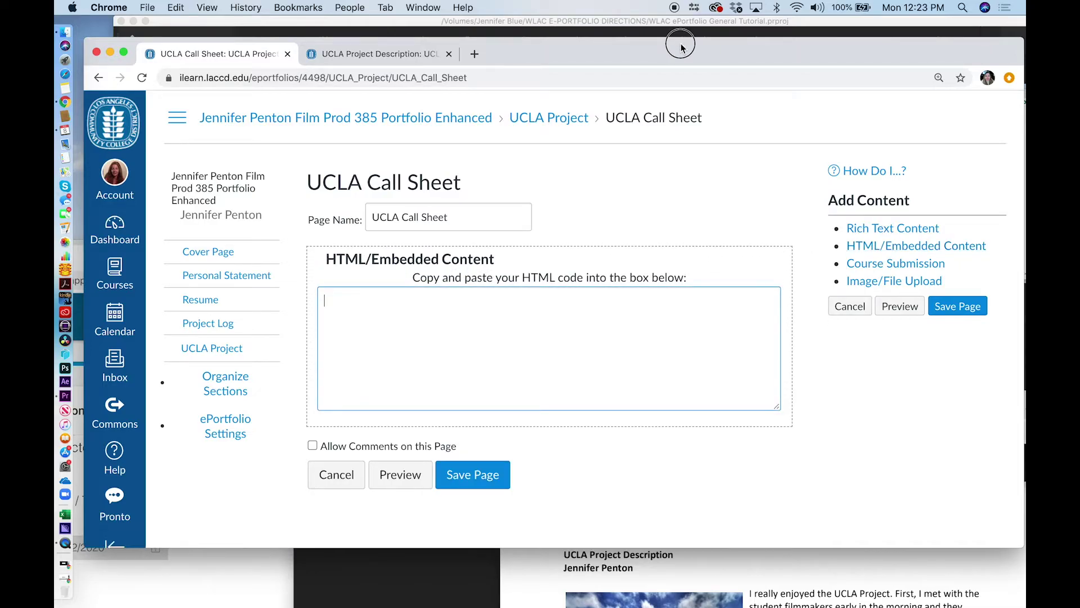
pyautogui.moveTo(682, 41); pyautogui.dragTo(345, 290)
pyautogui.press('super+grave')
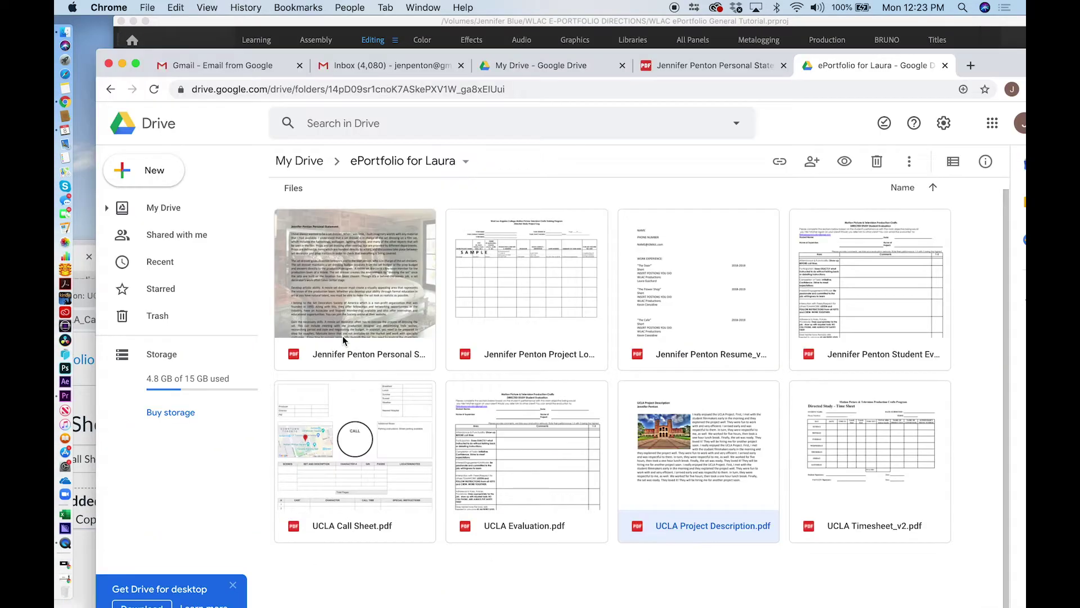
# Open UCLA Call Sheet.pdf in Google Drive and confirm it is viewable by link.
pyautogui.doubleClick(399, 461)
pyautogui.moveTo(991, 65); pyautogui.dragTo(930, 64)
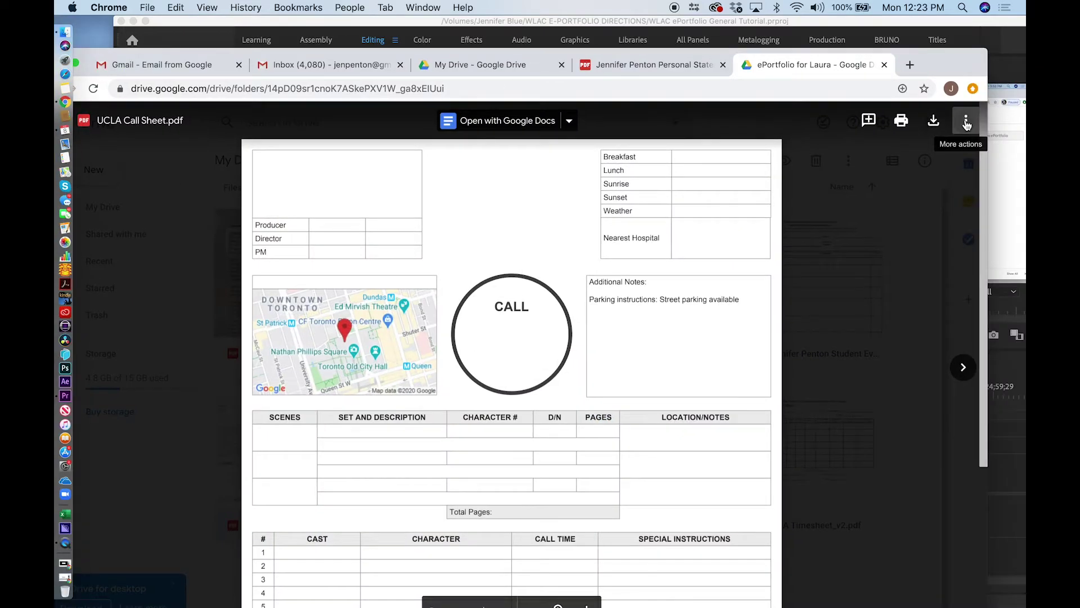
pyautogui.click(967, 123)
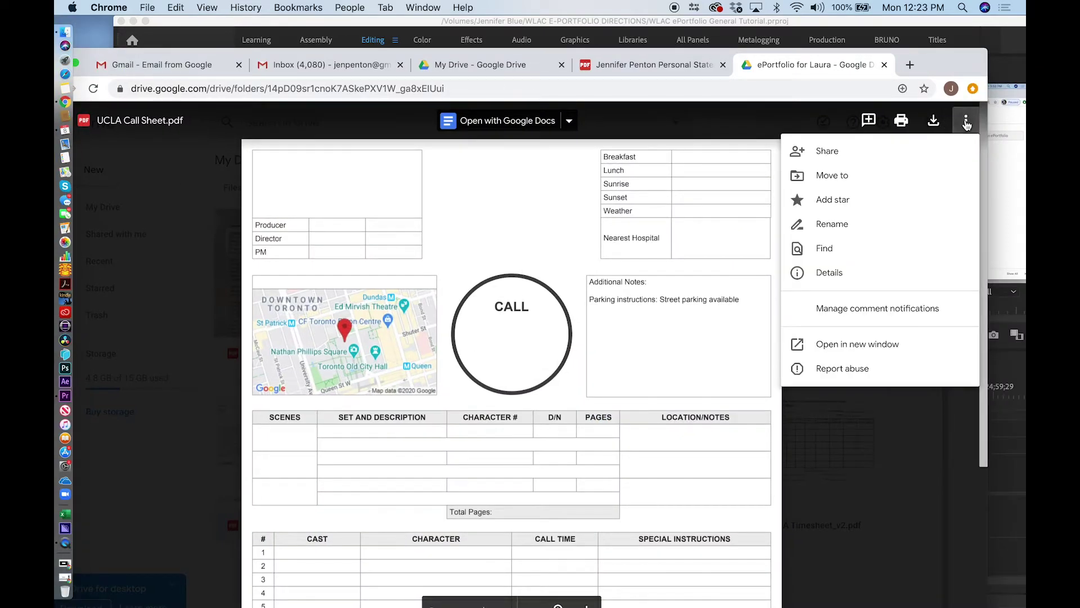
pyautogui.click(883, 147)
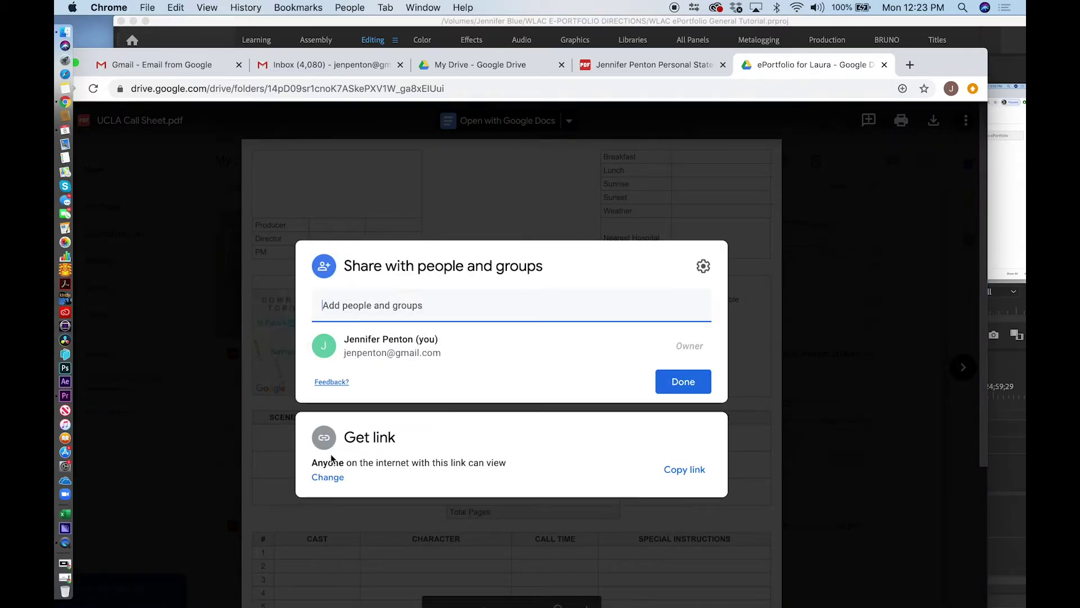
pyautogui.click(680, 381)
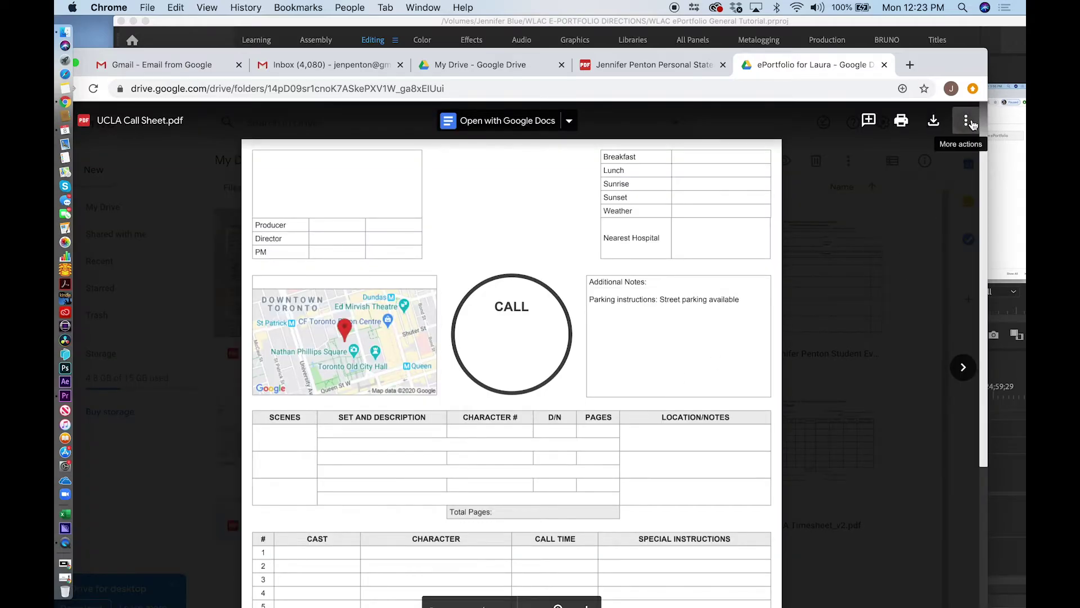
# Copy the PDF's iframe embed code and return to the Canvas page editor.
pyautogui.click(968, 122)
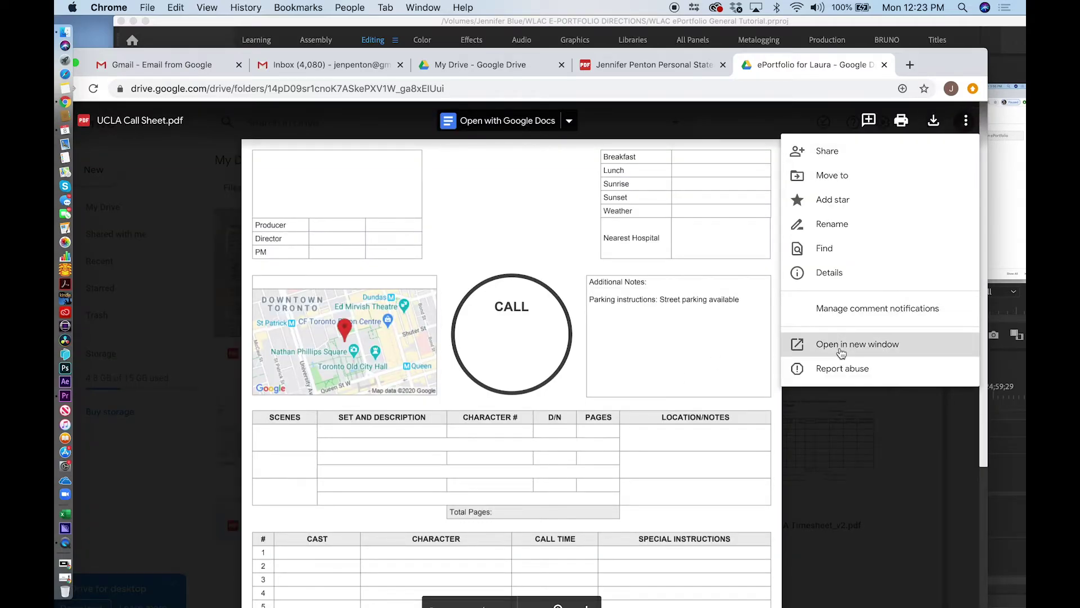
pyautogui.click(839, 348)
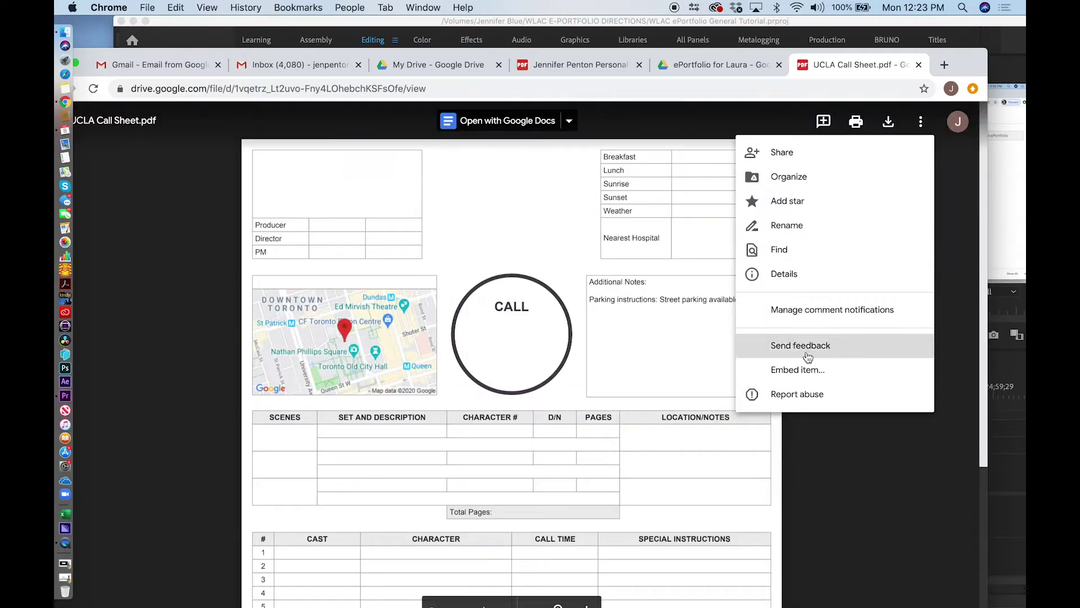
pyautogui.click(799, 370)
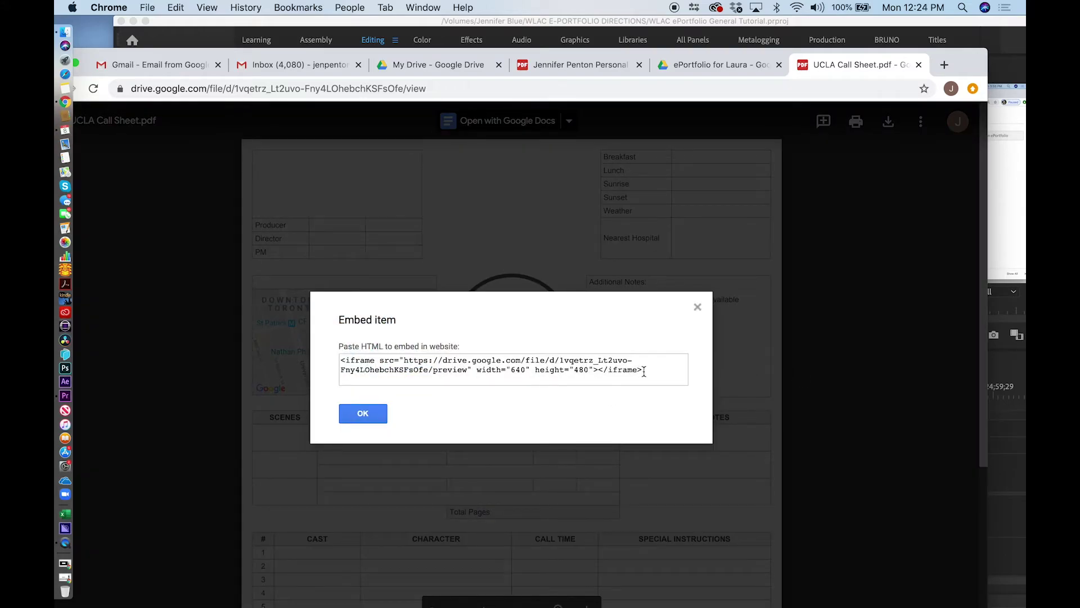
pyautogui.moveTo(644, 372); pyautogui.dragTo(321, 363)
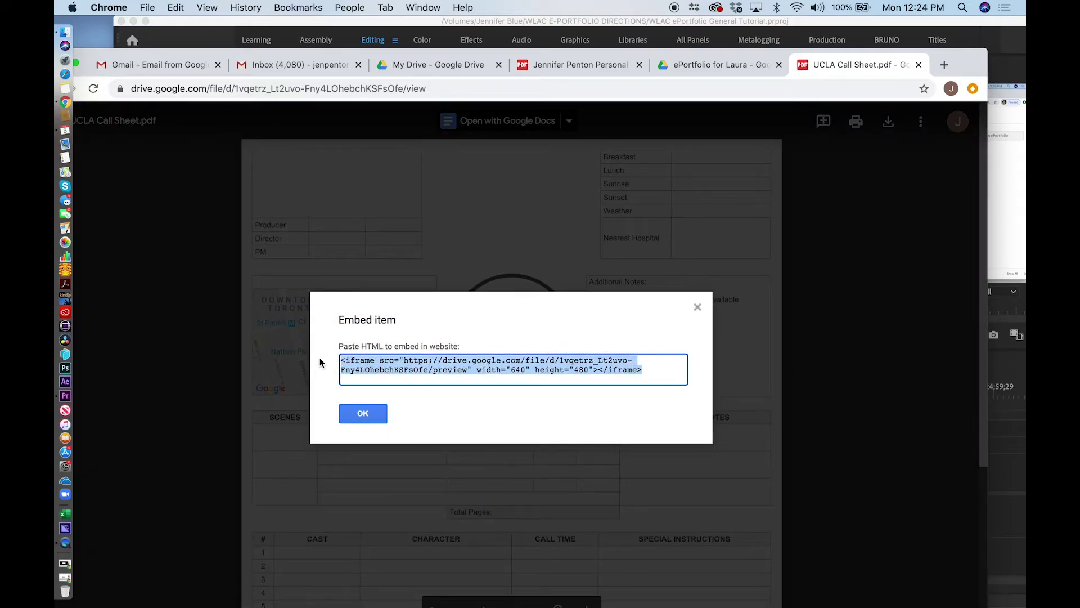
pyautogui.press('super+c')
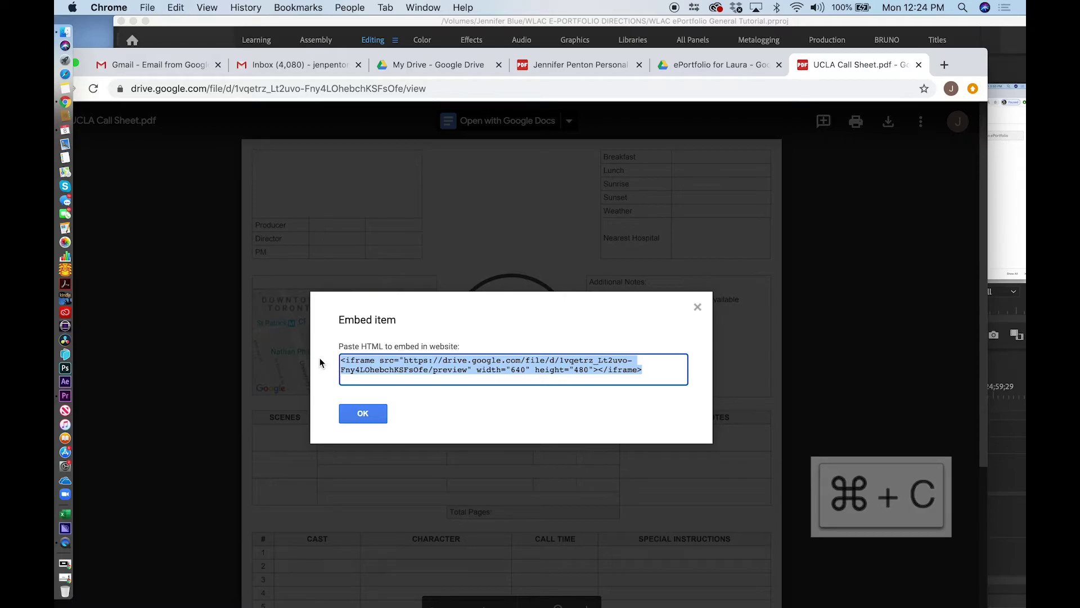
pyautogui.click(362, 413)
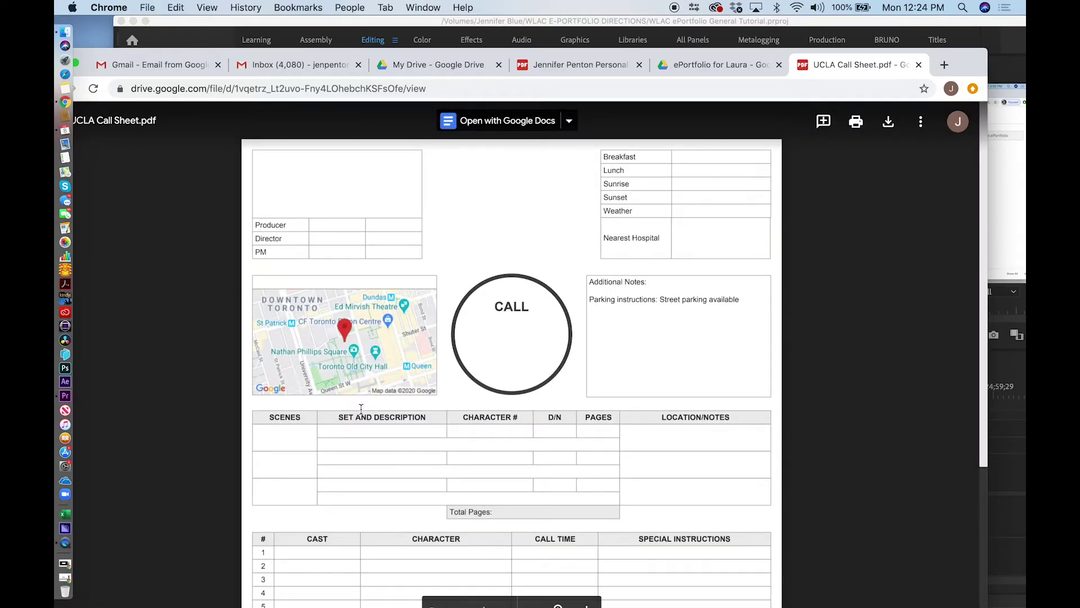
pyautogui.click(674, 105)
pyautogui.moveTo(674, 105); pyautogui.dragTo(697, 66)
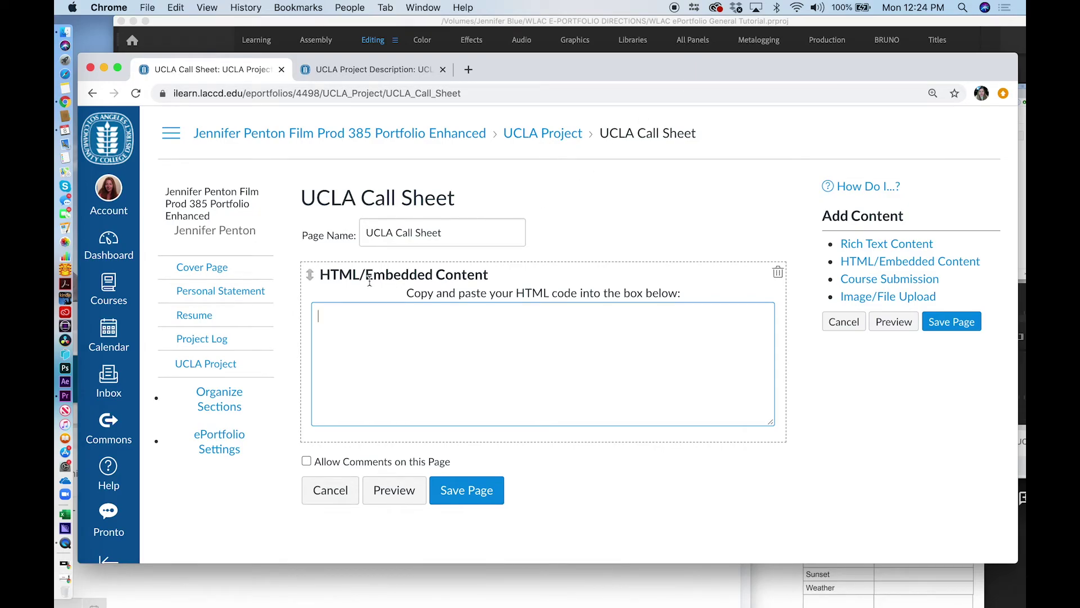
# Paste the iframe embed code and change its height from 480 to 840.
pyautogui.press('super+v')
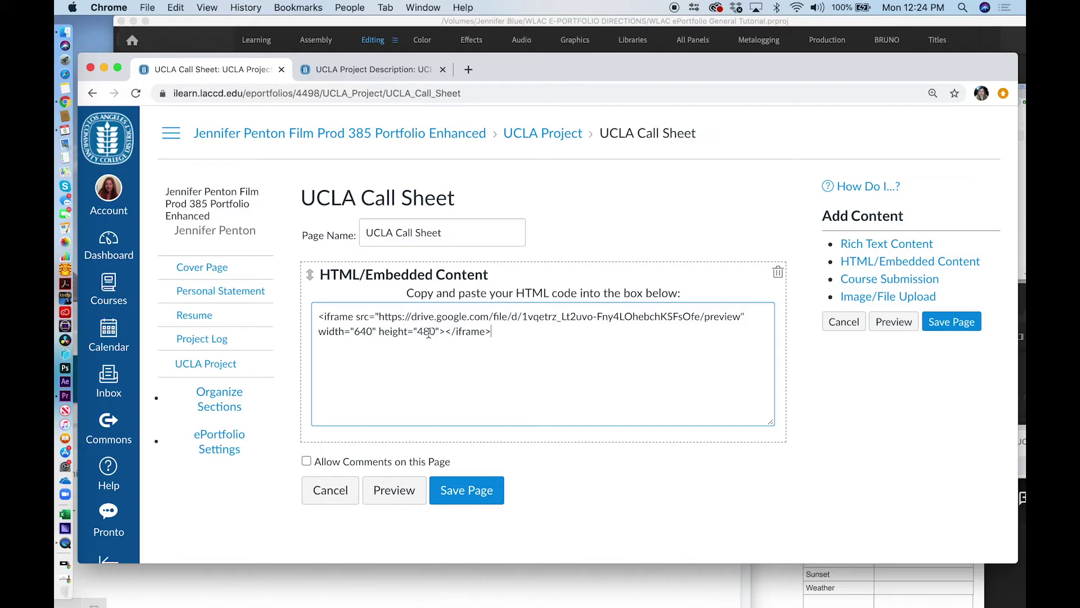
pyautogui.moveTo(429, 333); pyautogui.dragTo(419, 335)
pyautogui.write('84')
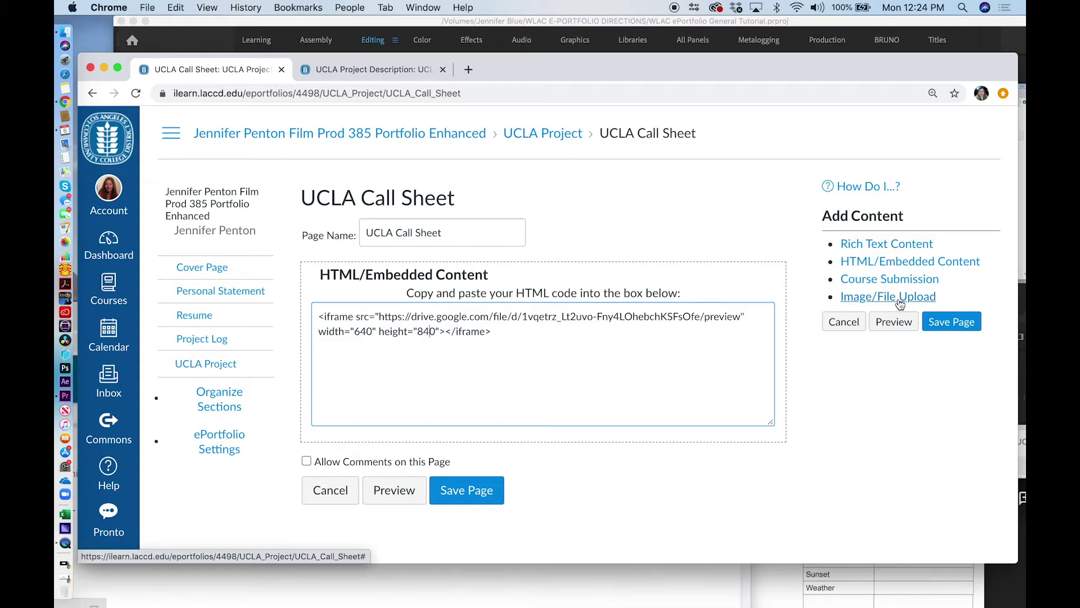
# Attach UCLA Call Sheet.pdf as a download below the embed and save the page.
pyautogui.click(900, 298)
pyautogui.scroll(-3, 833, 519)
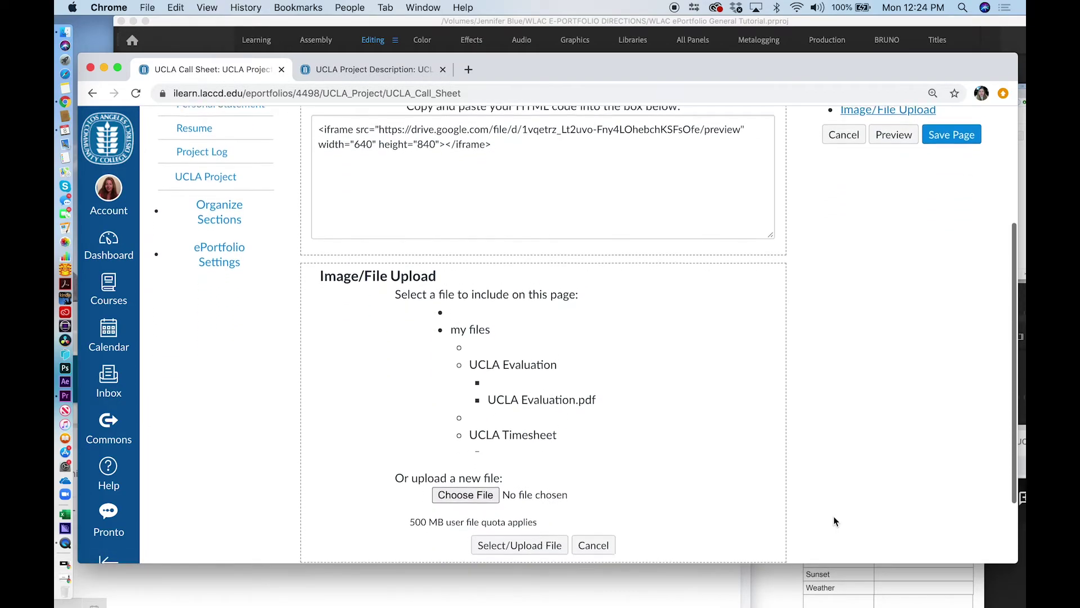
pyautogui.scroll(-2, 619, 482)
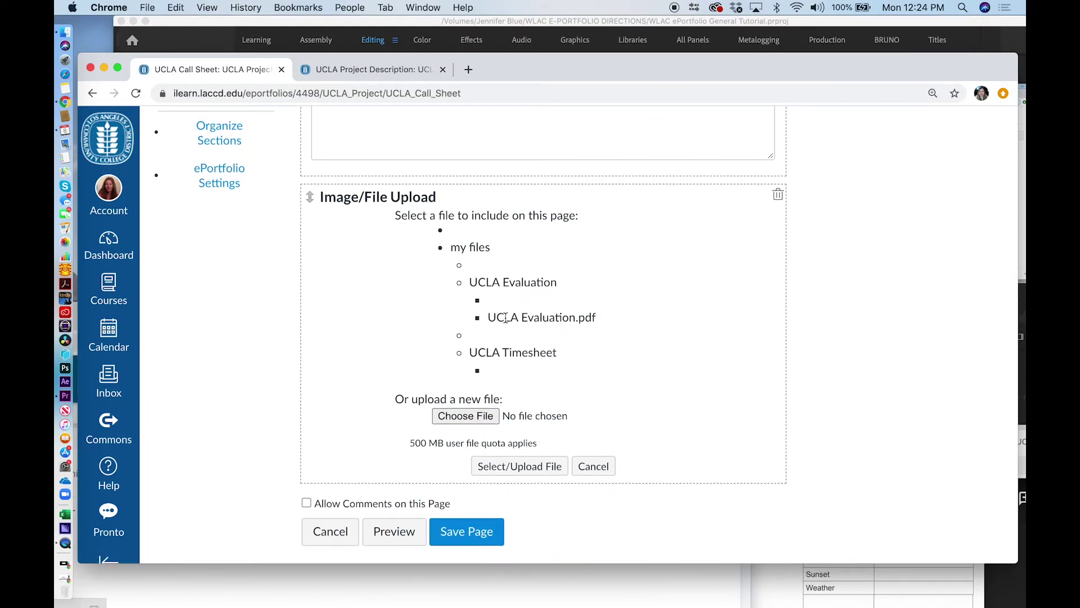
pyautogui.scroll(-3, 506, 318)
pyautogui.click(519, 332)
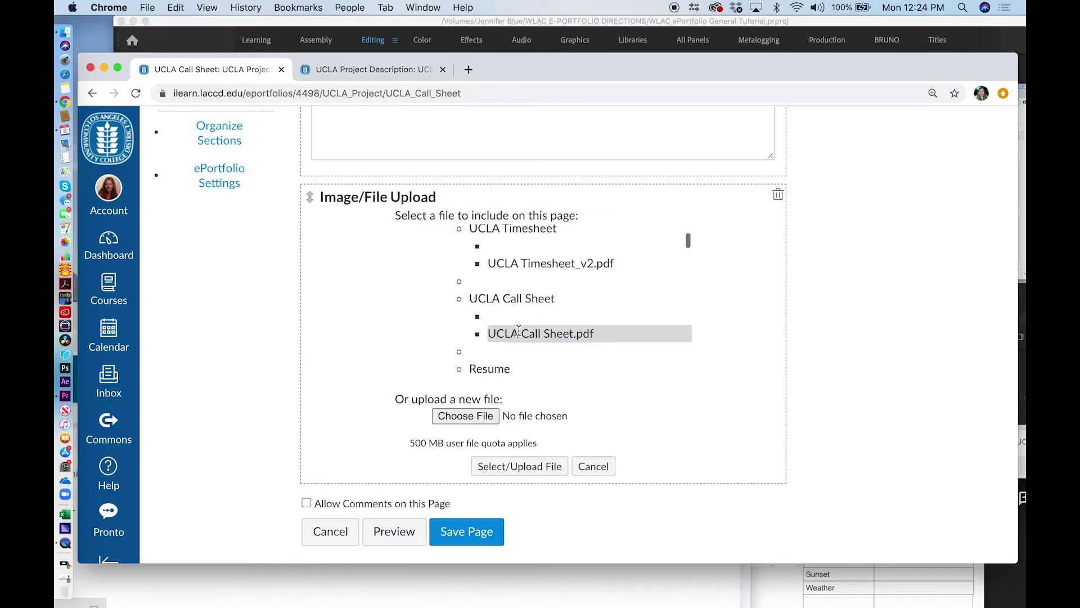
pyautogui.click(515, 467)
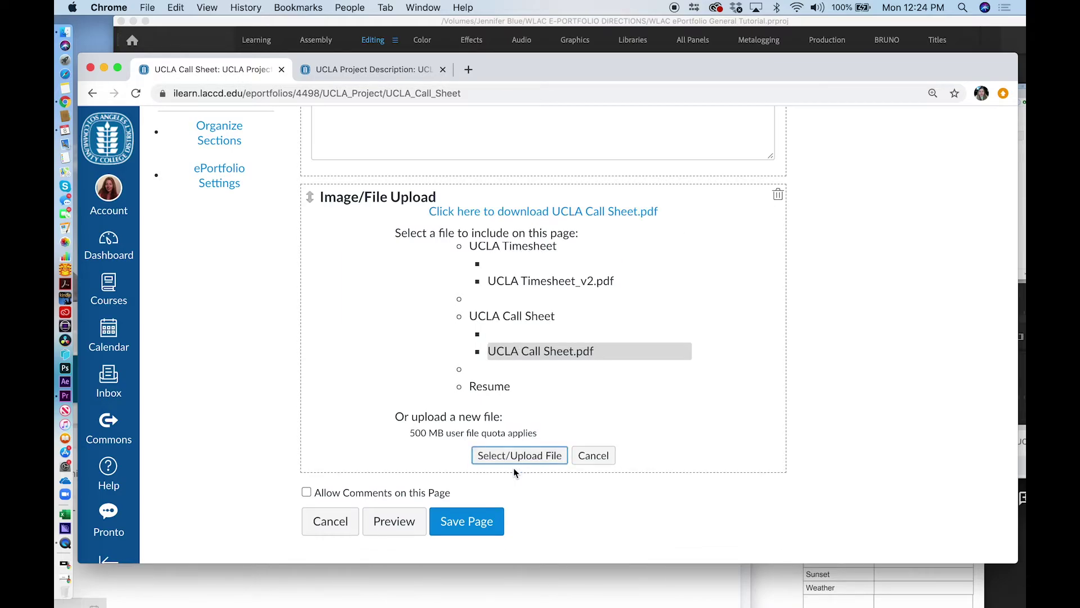
pyautogui.click(461, 525)
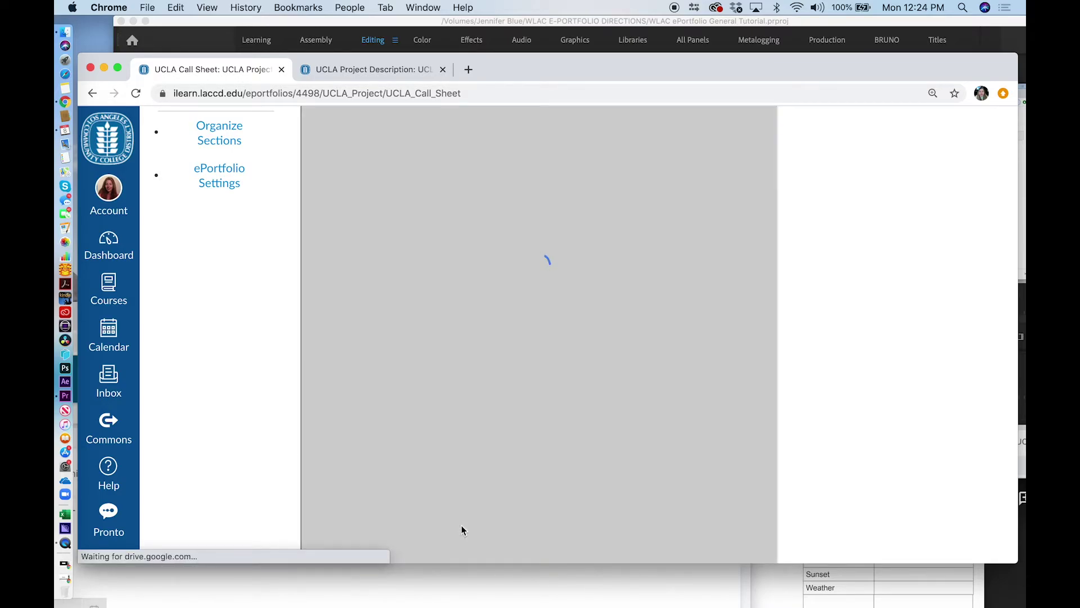
pyautogui.scroll(-6, 913, 449)
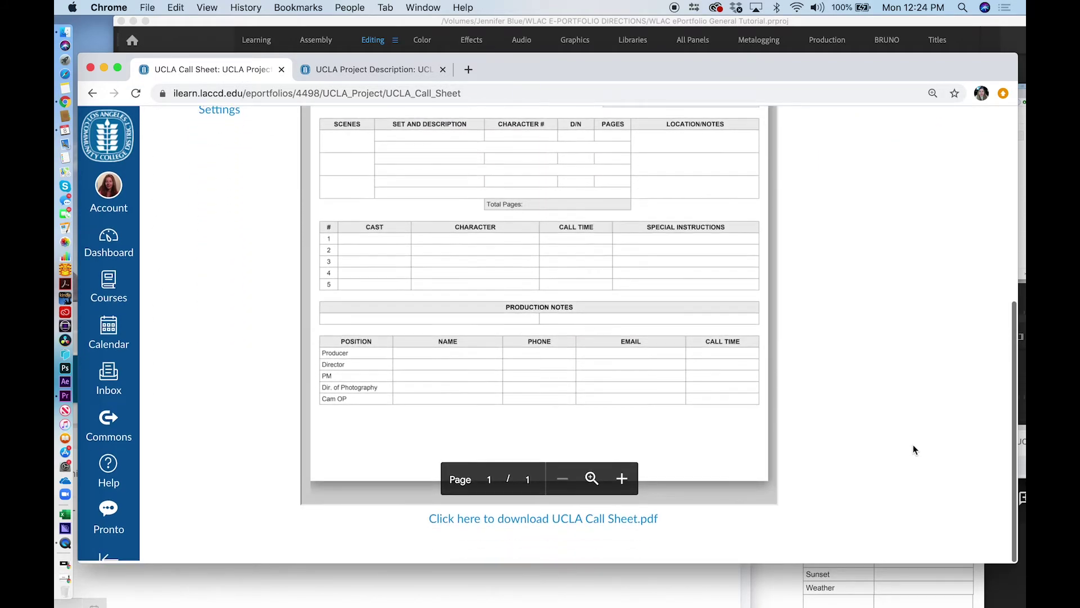
pyautogui.scroll(5, 913, 449)
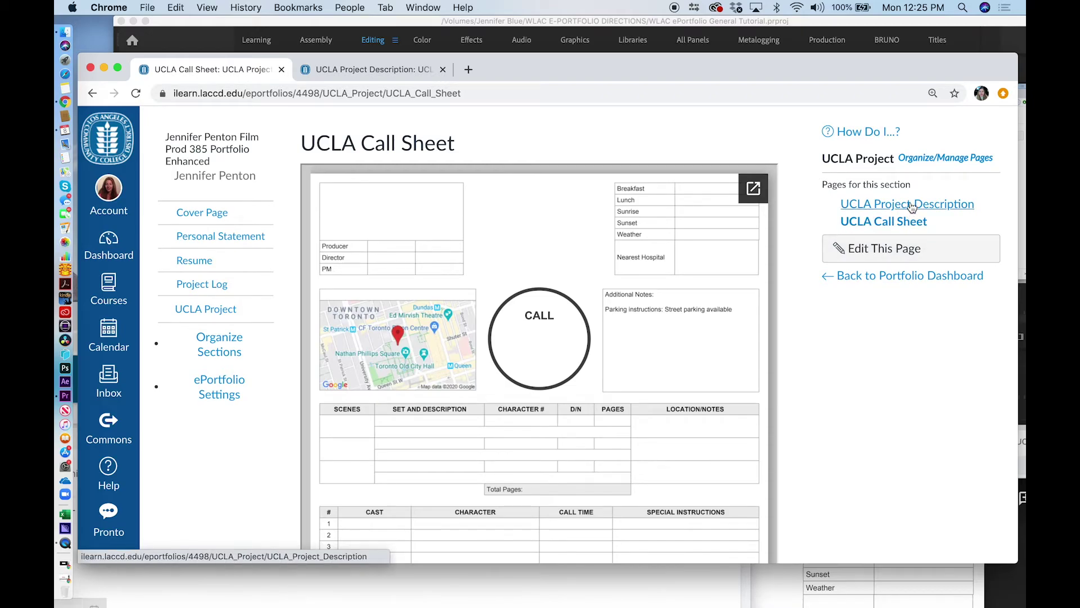
# Add a UCLA Timesheet page to the UCLA Project section's page list.
pyautogui.click(943, 162)
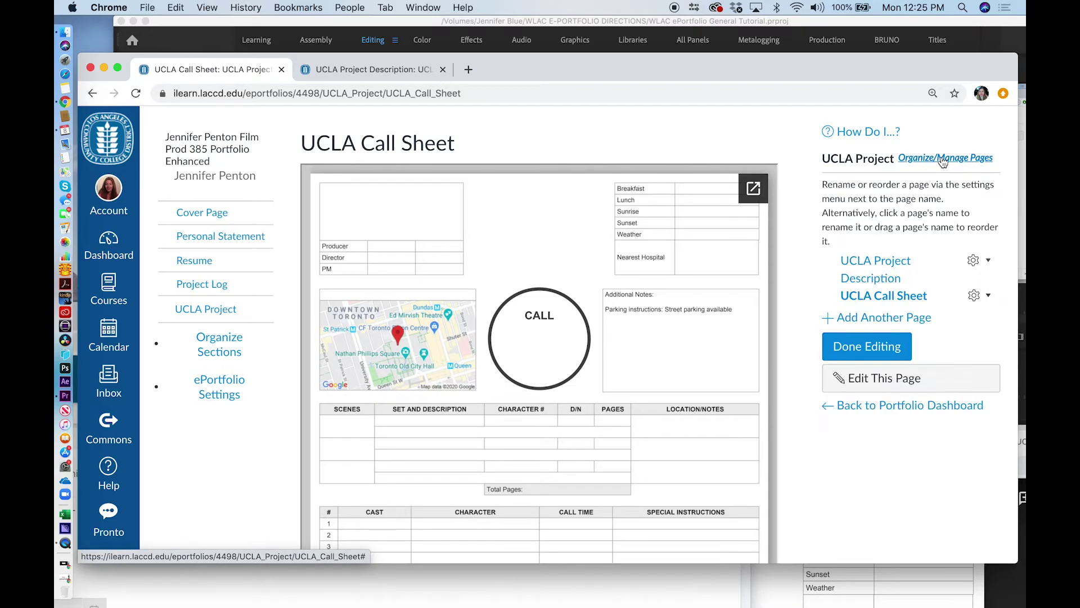
pyautogui.click(883, 318)
pyautogui.write('UCLA Evaluation')
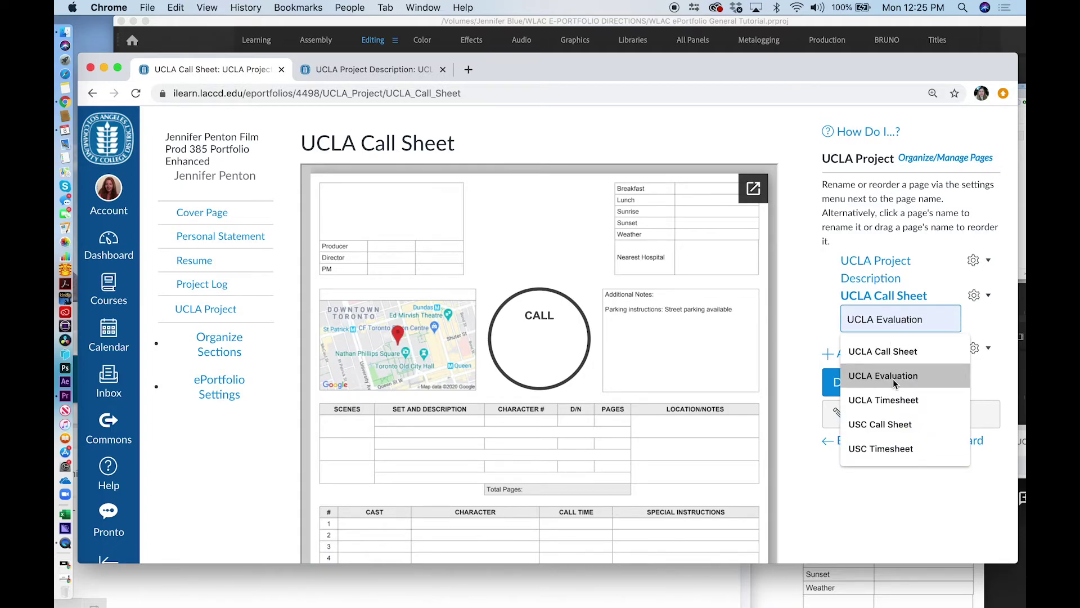
pyautogui.click(884, 399)
pyautogui.press('Return')
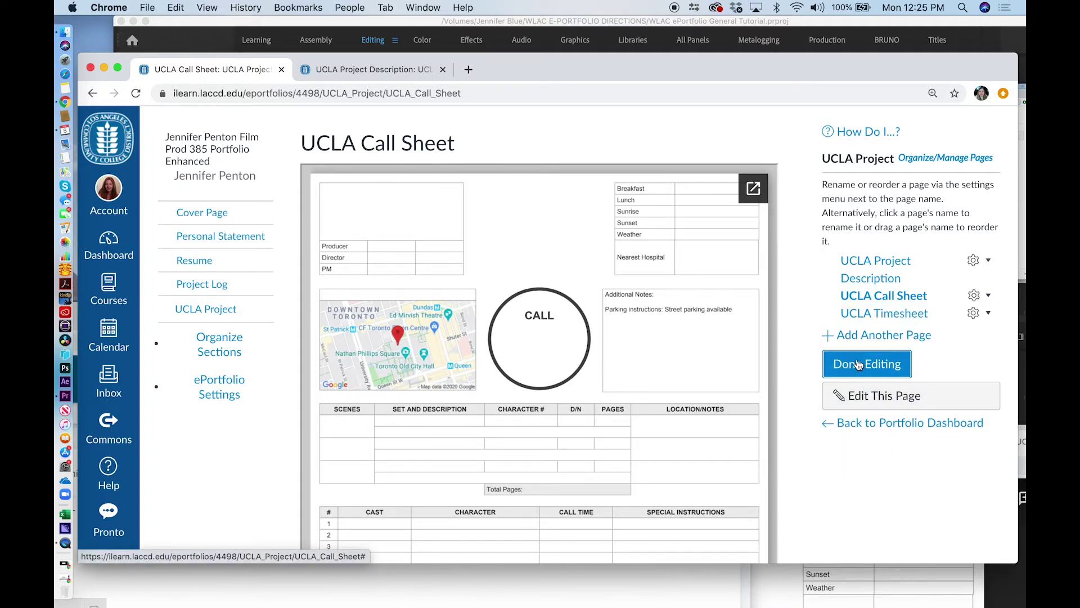
pyautogui.click(858, 365)
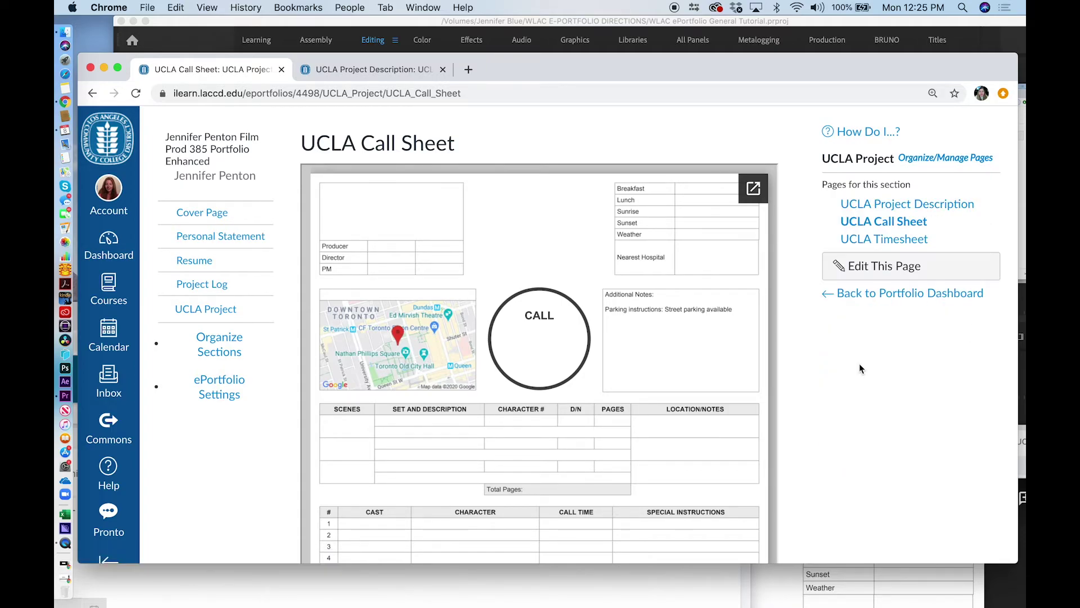
# On the UCLA Timesheet page, replace the text section with an HTML/Embedded Content block.
pyautogui.click(875, 241)
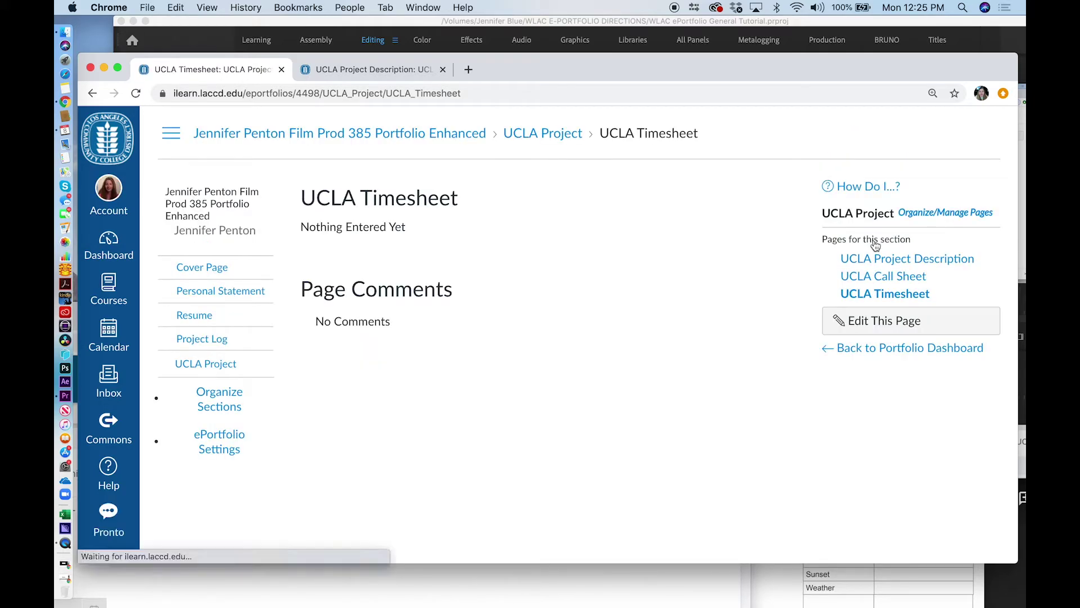
pyautogui.click(895, 319)
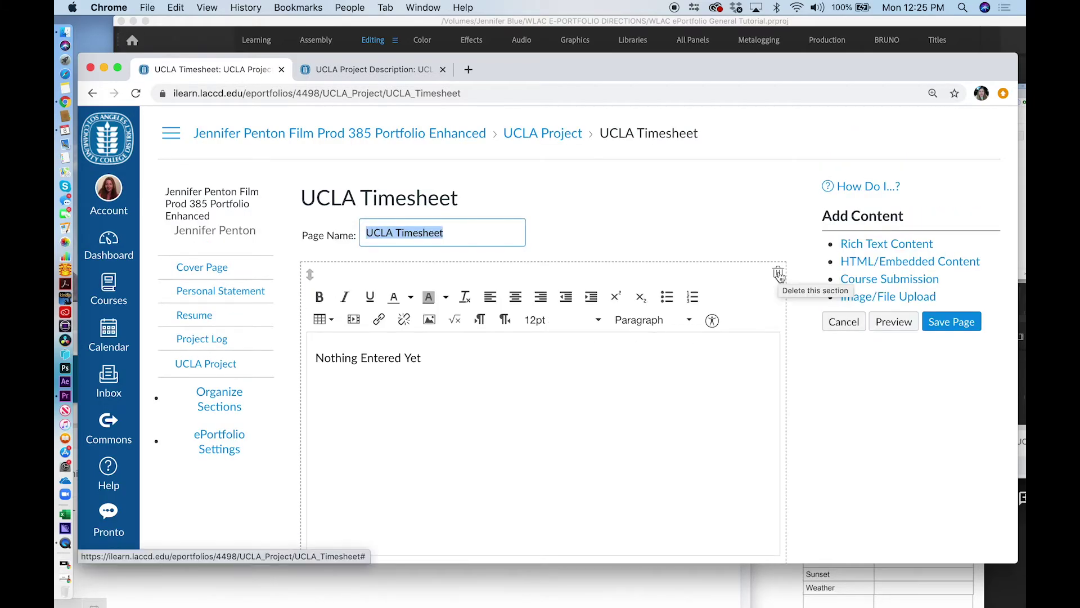
pyautogui.click(778, 274)
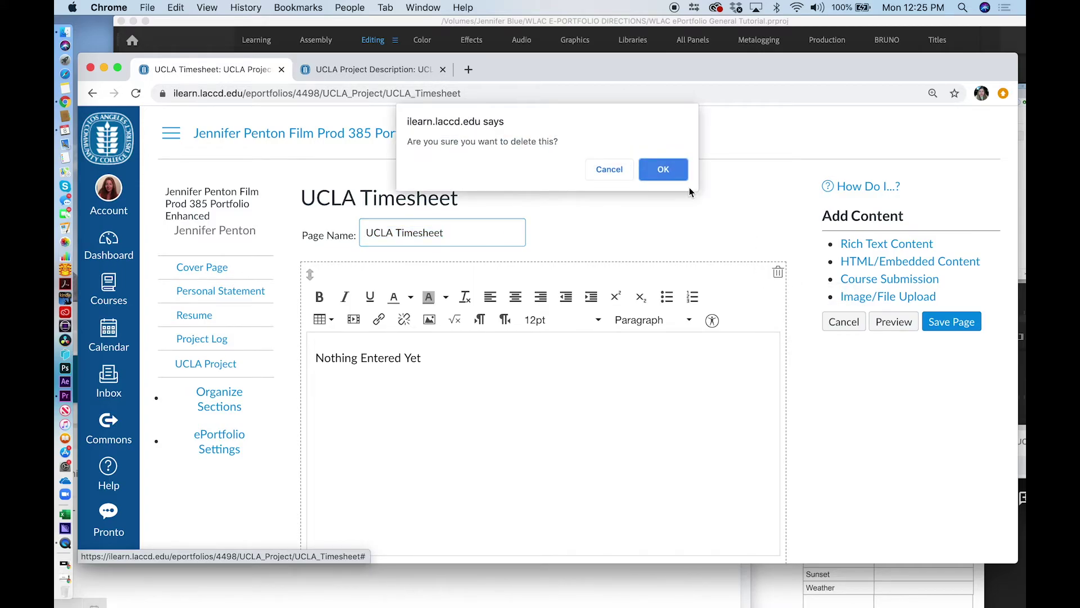
pyautogui.click(675, 172)
pyautogui.click(870, 262)
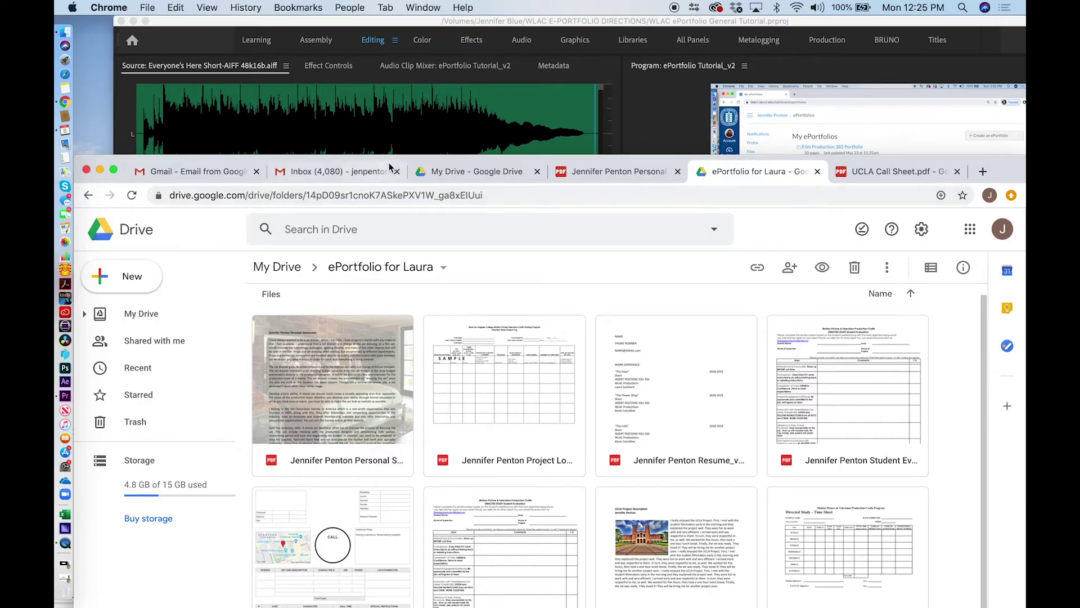
# Open UCLA Timesheet_v2.pdf in Drive and confirm anyone with the link can view it.
pyautogui.moveTo(417, 164); pyautogui.dragTo(460, 48)
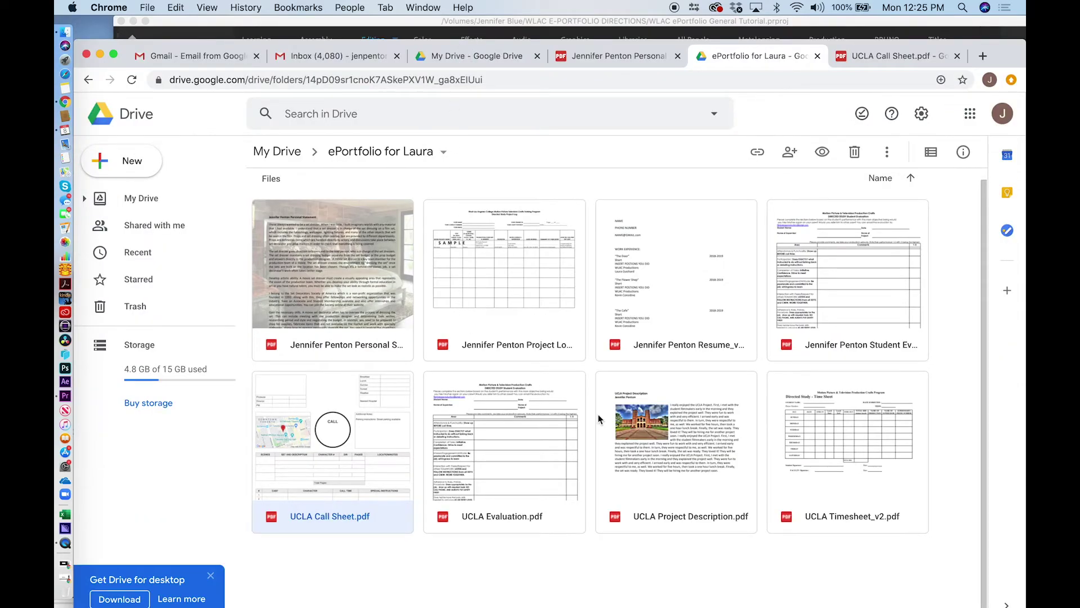
pyautogui.doubleClick(831, 457)
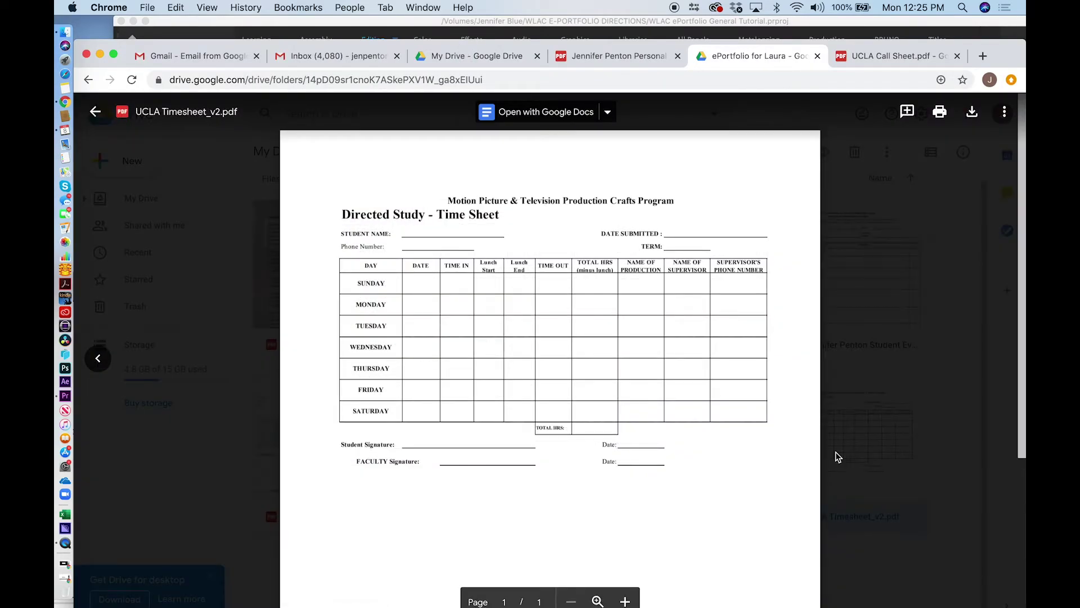
pyautogui.click(1004, 113)
pyautogui.click(869, 144)
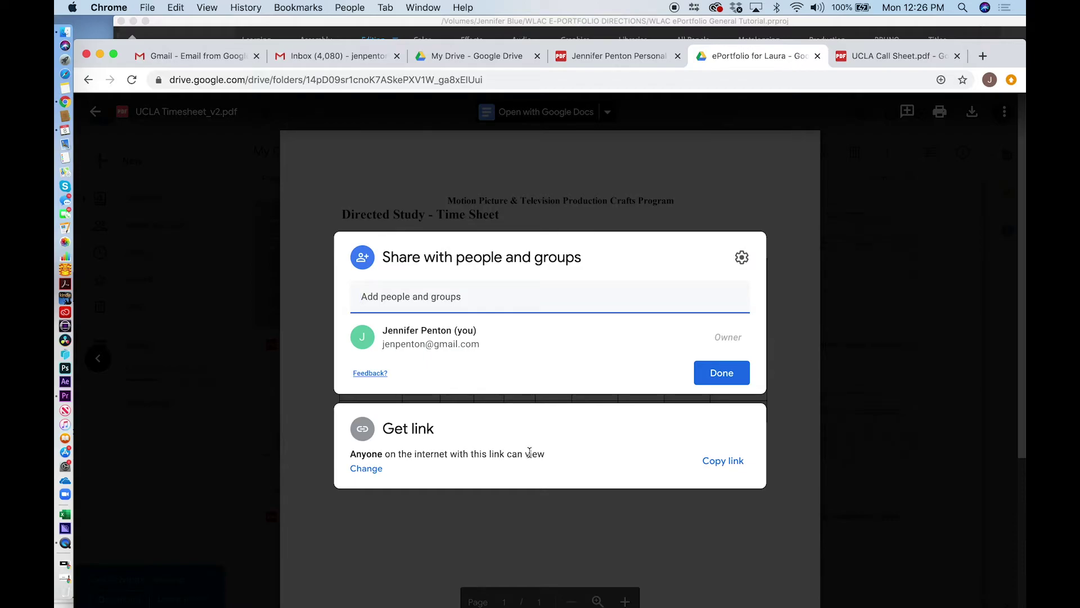
pyautogui.click(715, 373)
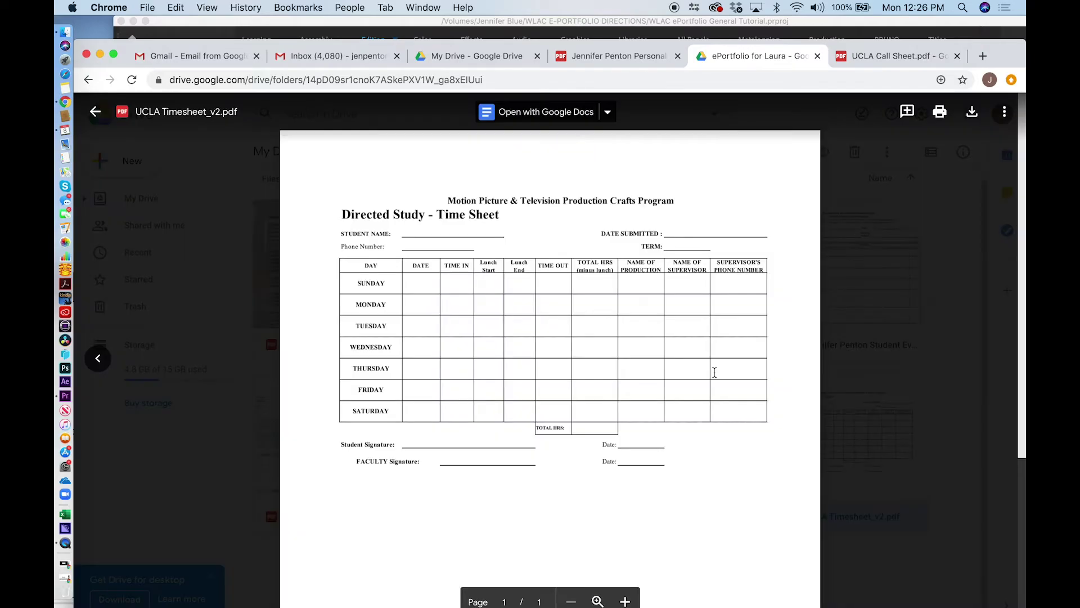
# Copy the PDF's iframe embed code and paste it into the Canvas HTML box.
pyautogui.click(882, 335)
pyautogui.click(960, 113)
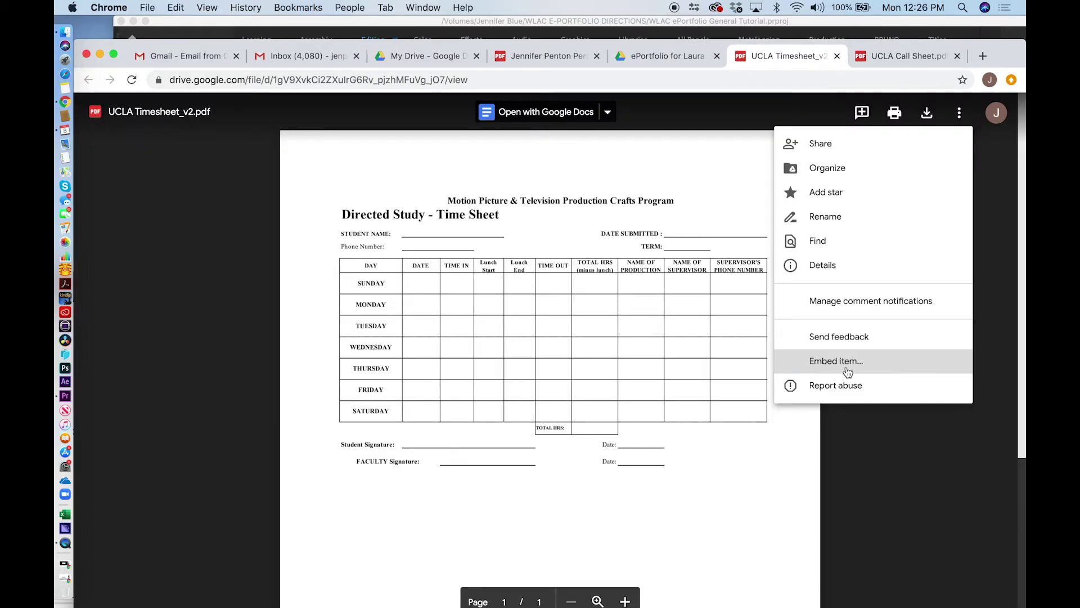
pyautogui.click(813, 362)
pyautogui.click(617, 349)
pyautogui.press('super+c')
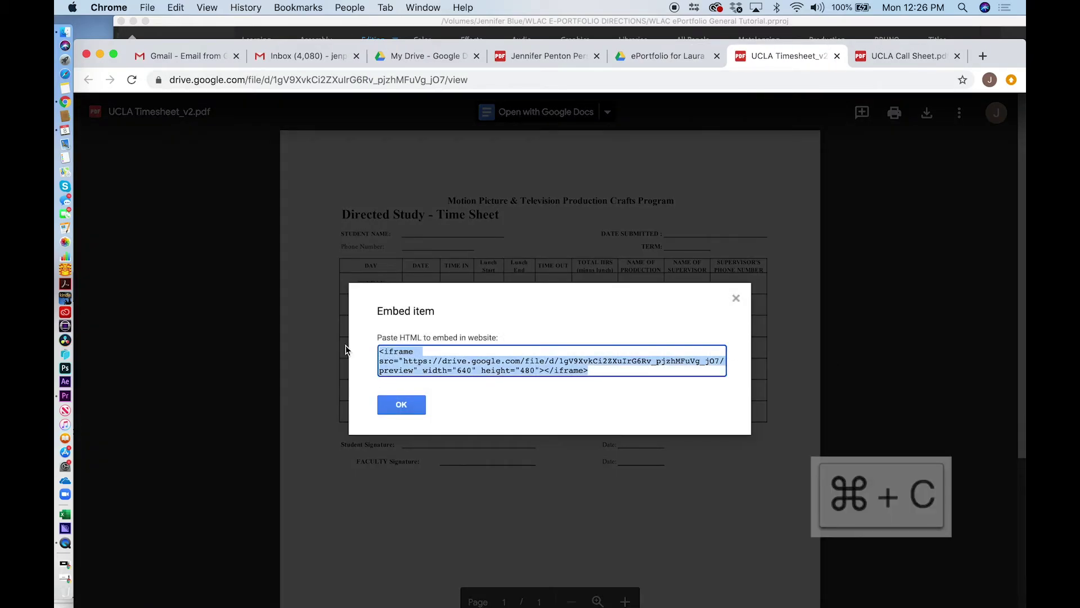
pyautogui.click(401, 405)
pyautogui.press('super+v')
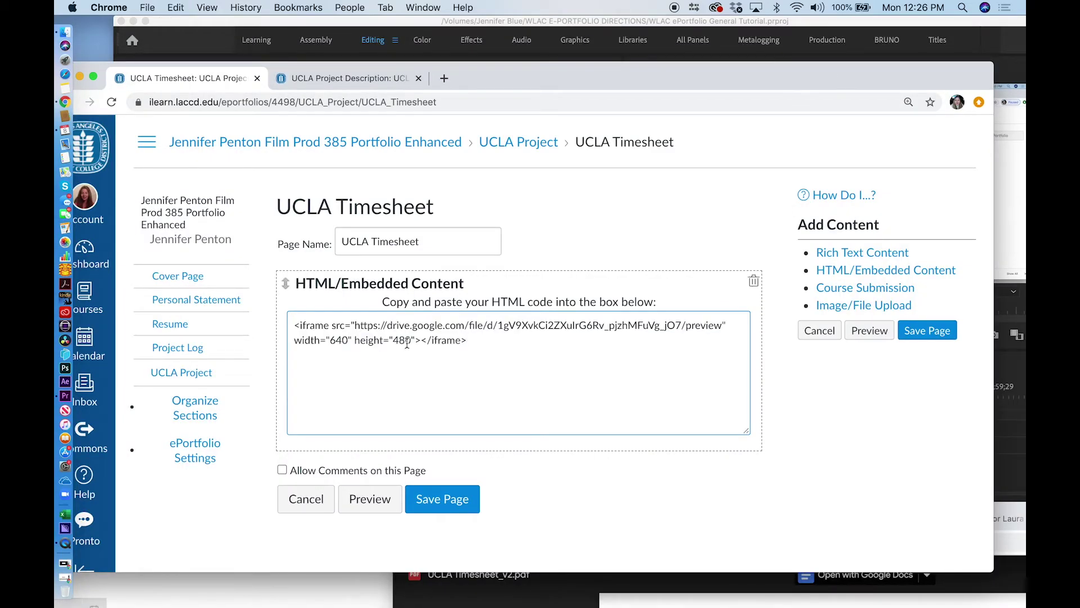
# Set the embed height to 840, attach UCLA Timesheet_v2.pdf as a download, and save the page.
pyautogui.moveTo(404, 344); pyautogui.dragTo(394, 344)
pyautogui.write('84')
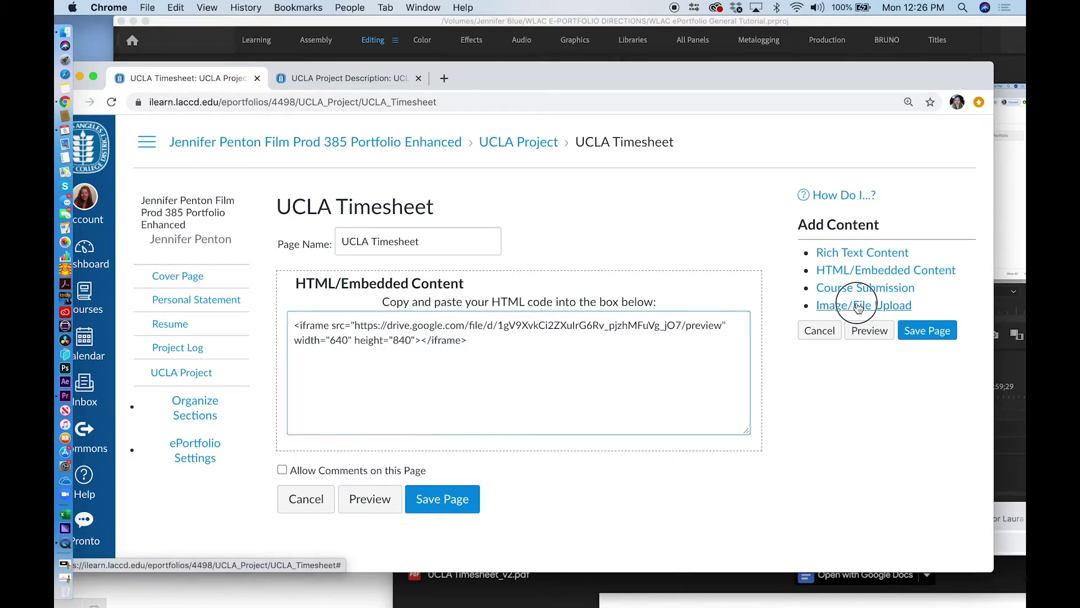
pyautogui.click(857, 305)
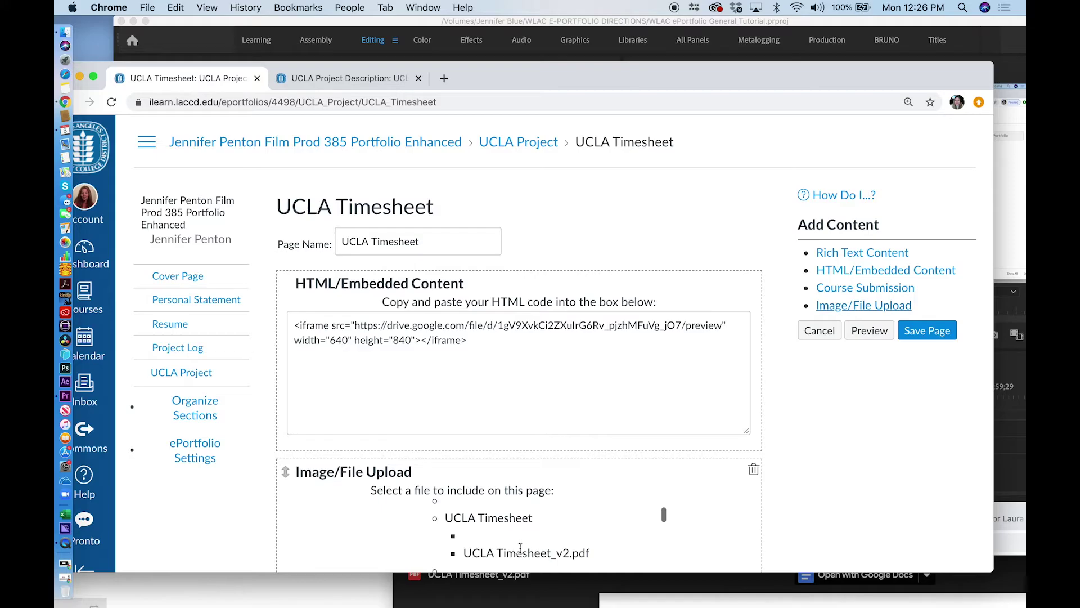
pyautogui.click(520, 552)
pyautogui.scroll(-5, 488, 482)
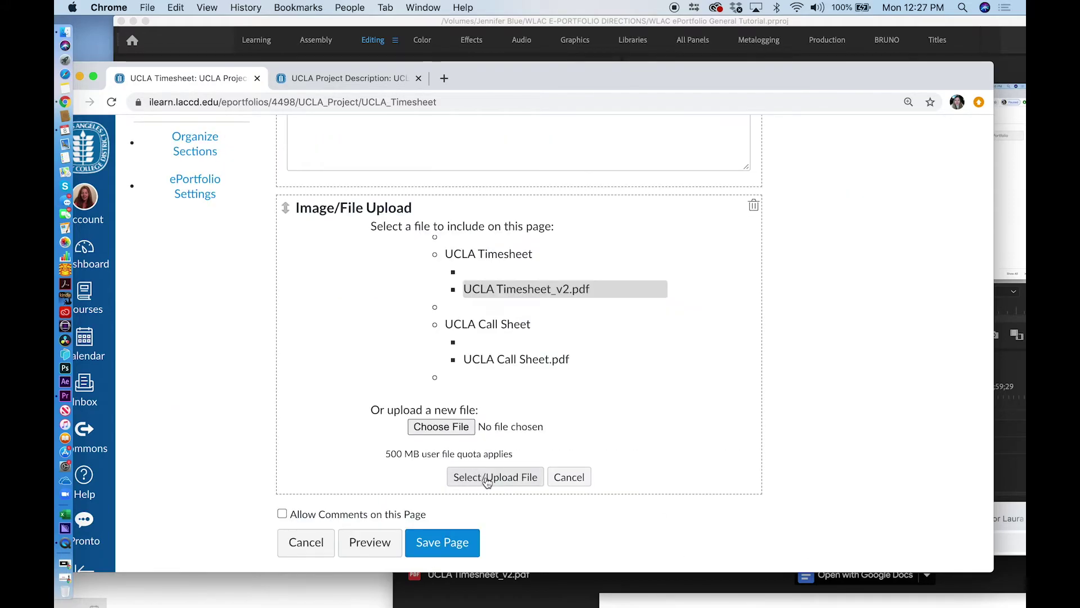
pyautogui.click(487, 477)
pyautogui.click(436, 534)
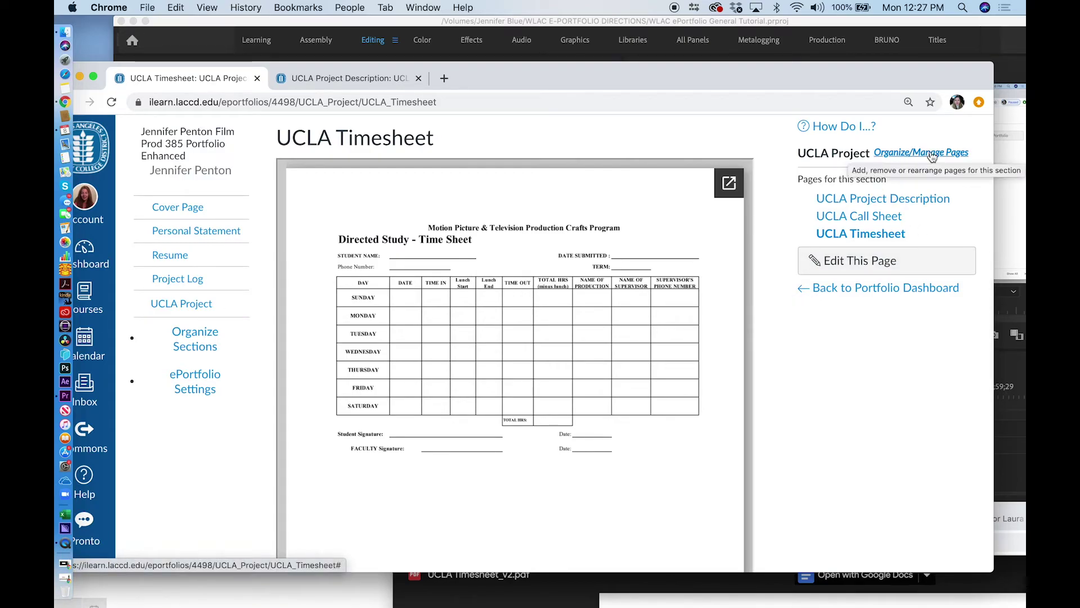
# Add a UCLA Evaluation page to the UCLA Project section's page list.
pyautogui.click(932, 153)
pyautogui.click(850, 331)
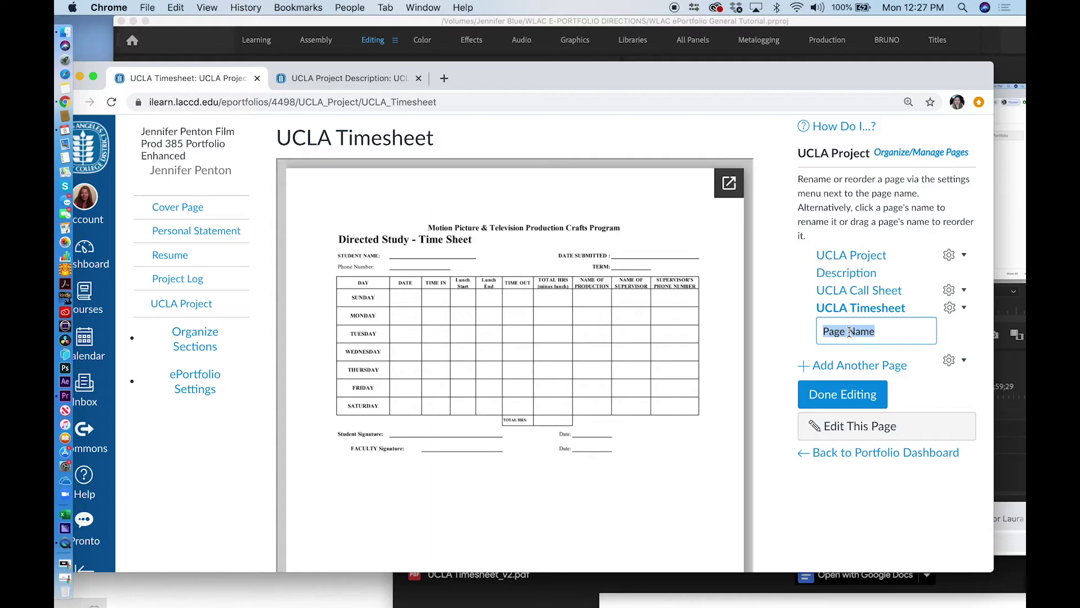
pyautogui.write('UCLA Evaluation')
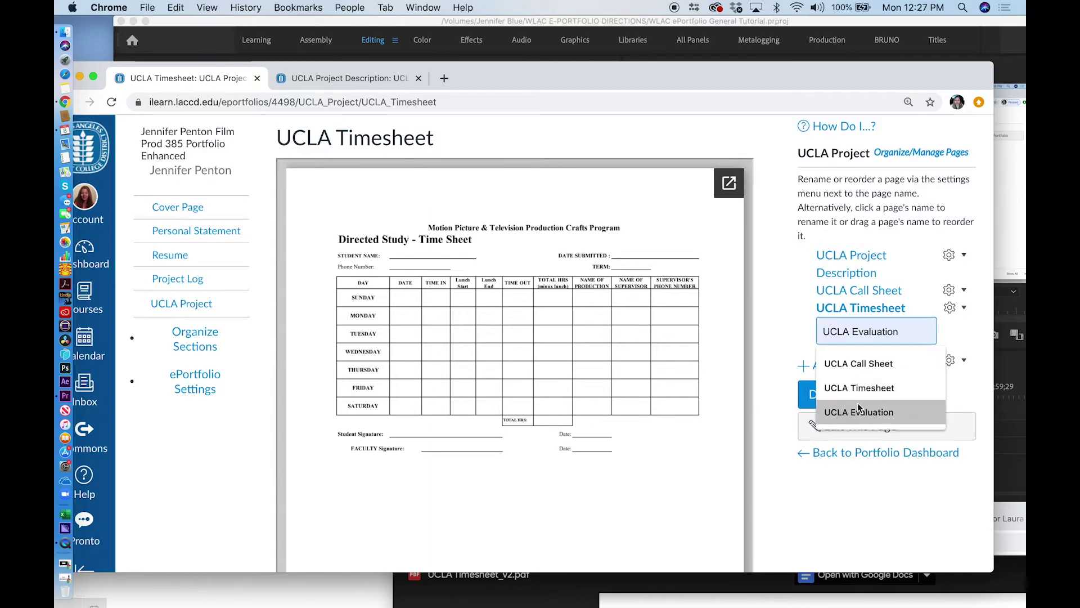
pyautogui.click(850, 413)
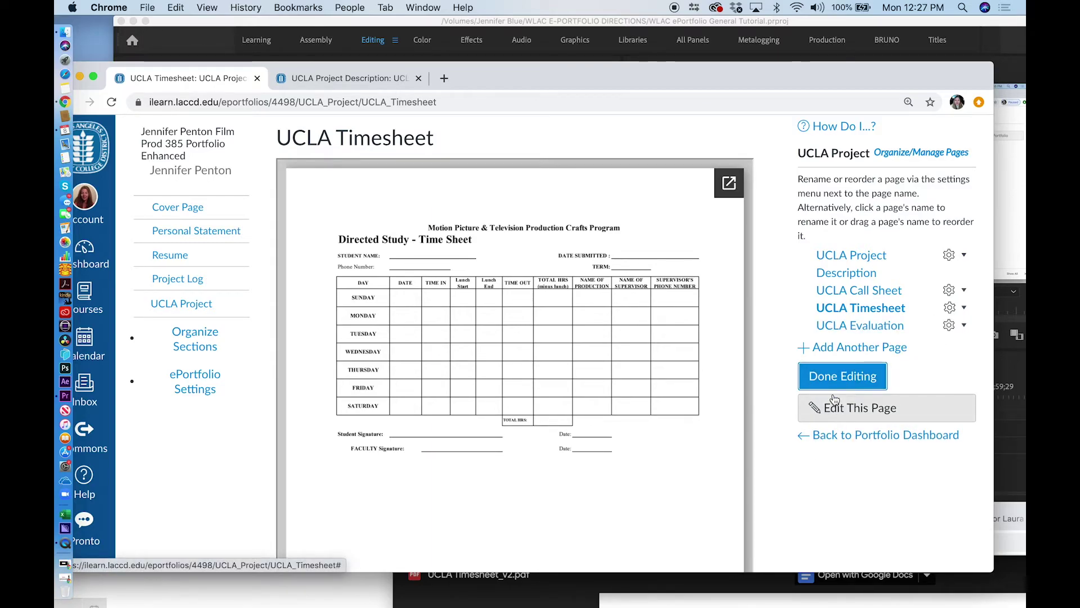
pyautogui.click(833, 374)
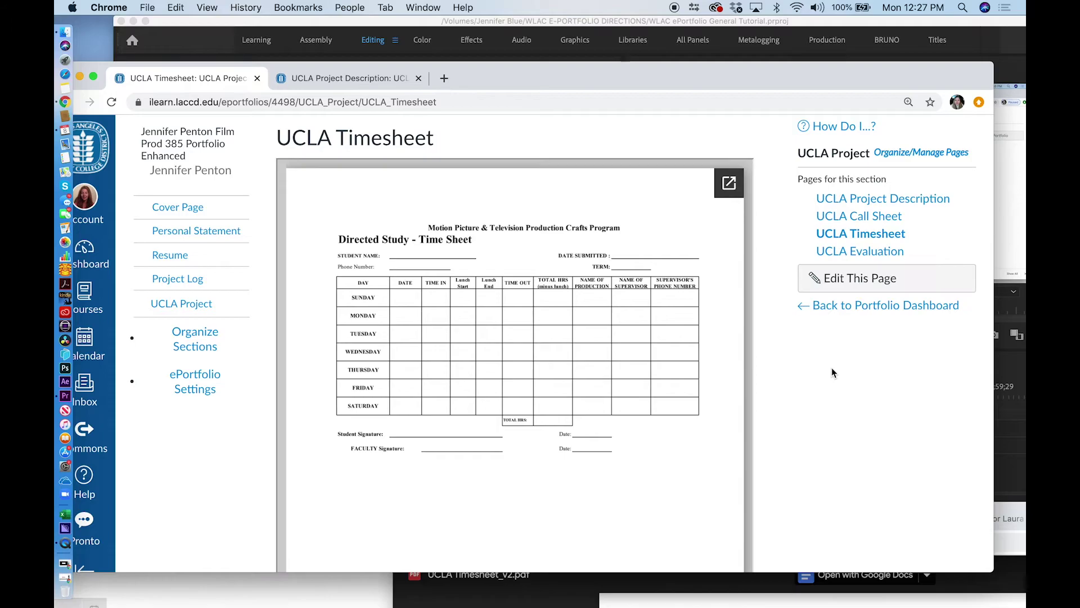
# On the UCLA Evaluation page, replace the text section with an HTML/Embedded Content block.
pyautogui.click(844, 251)
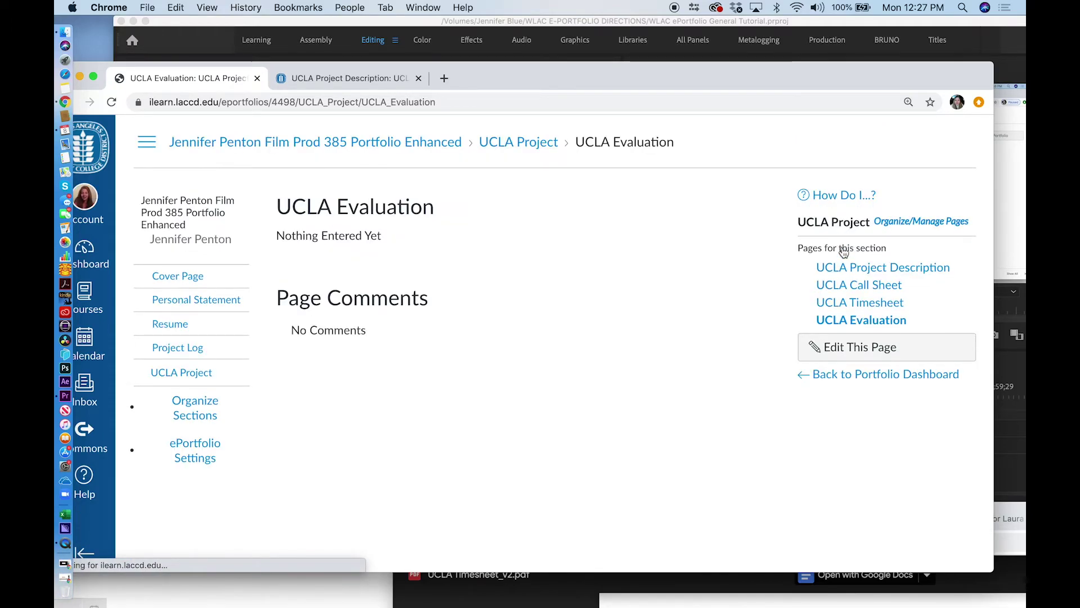
pyautogui.click(858, 358)
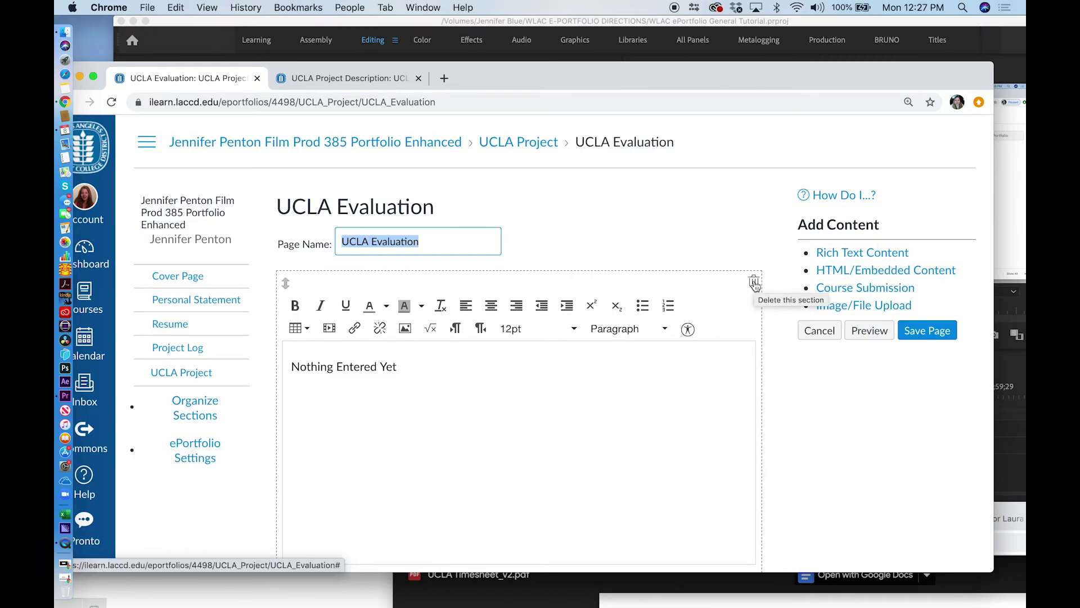
pyautogui.click(754, 283)
pyautogui.click(871, 271)
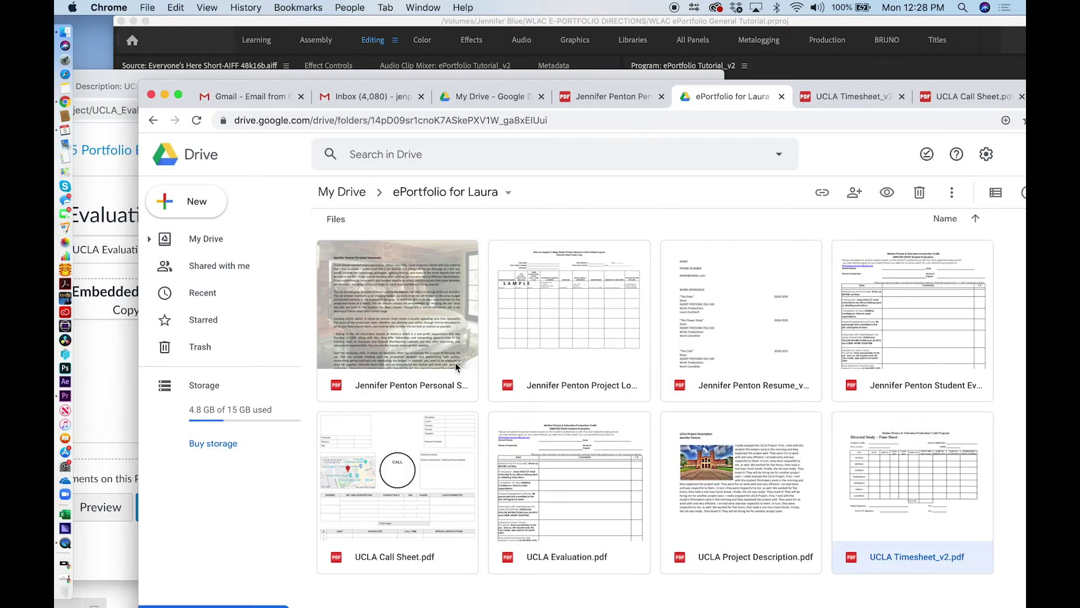
# Open UCLA Evaluation.pdf in Drive and check its sharing settings.
pyautogui.doubleClick(583, 491)
pyautogui.moveTo(586, 91); pyautogui.dragTo(475, 50)
pyautogui.click(959, 113)
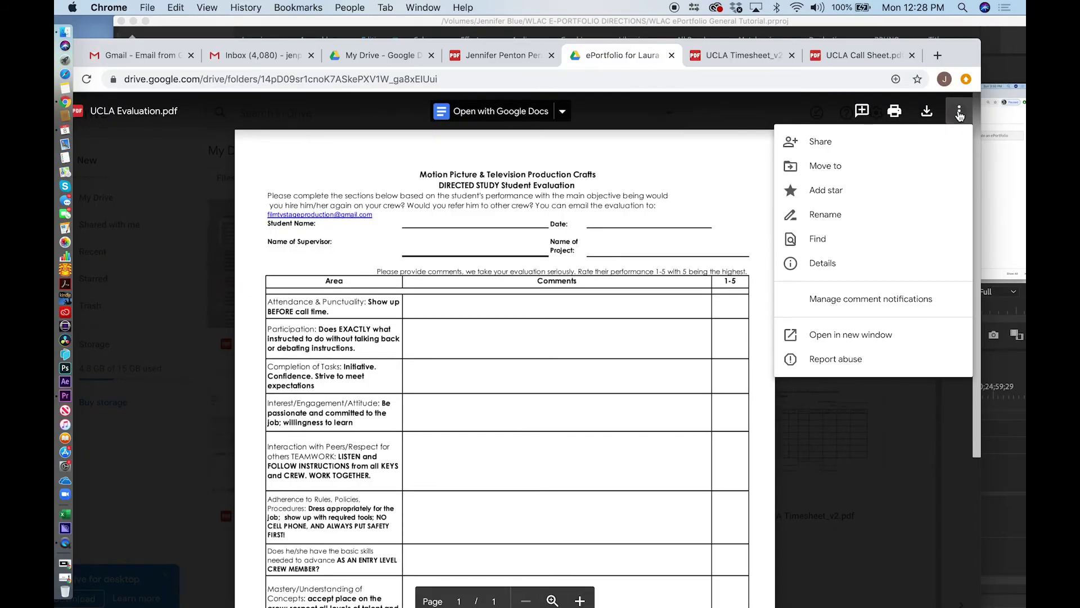
pyautogui.click(802, 142)
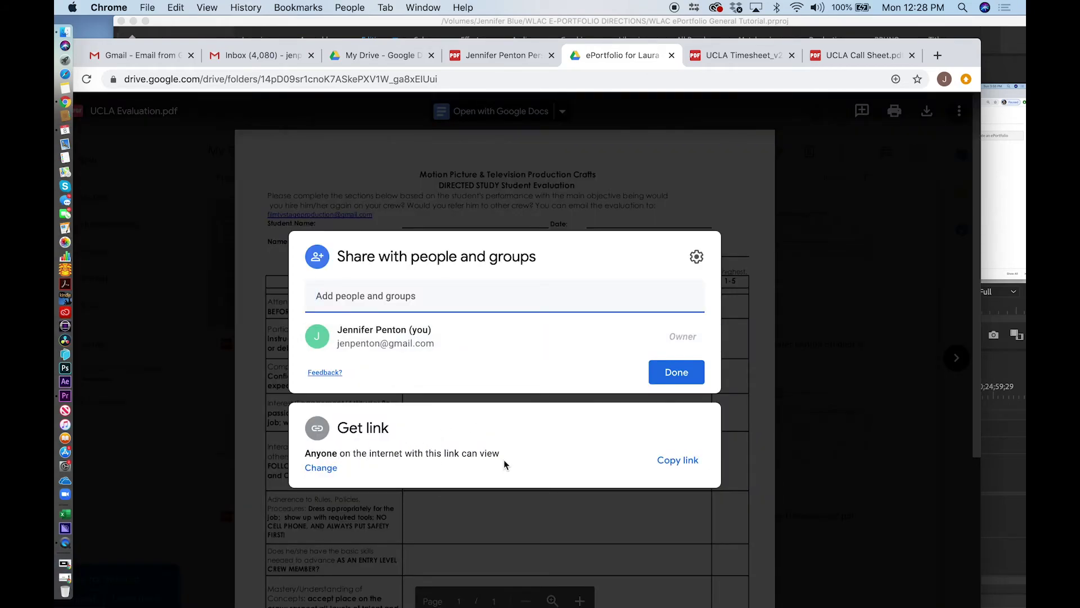
pyautogui.click(675, 372)
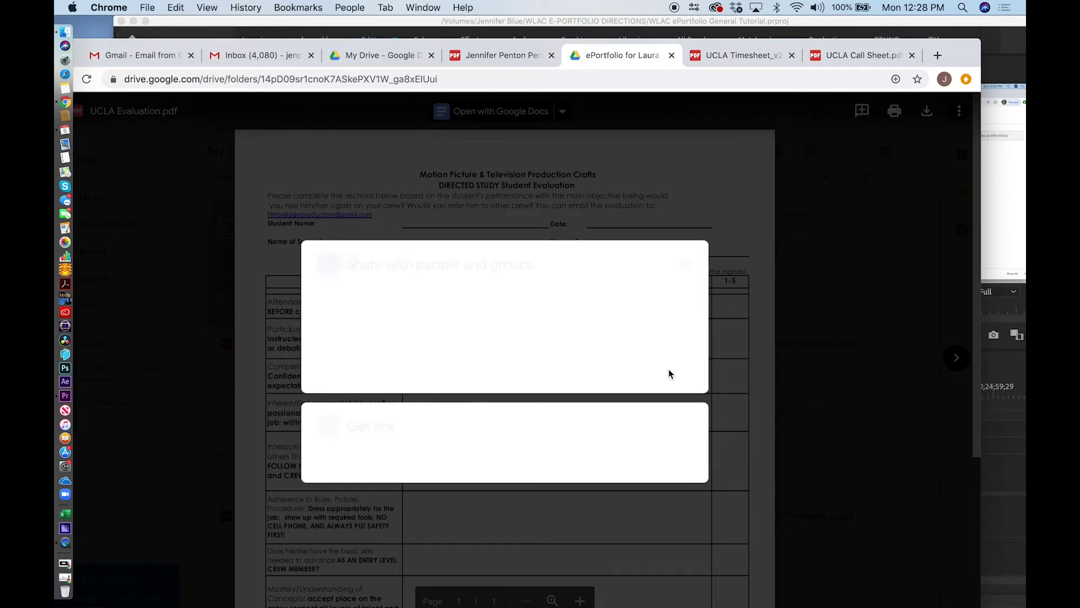
# Copy the PDF's iframe embed code and bring the ePortfolio window back.
pyautogui.click(960, 113)
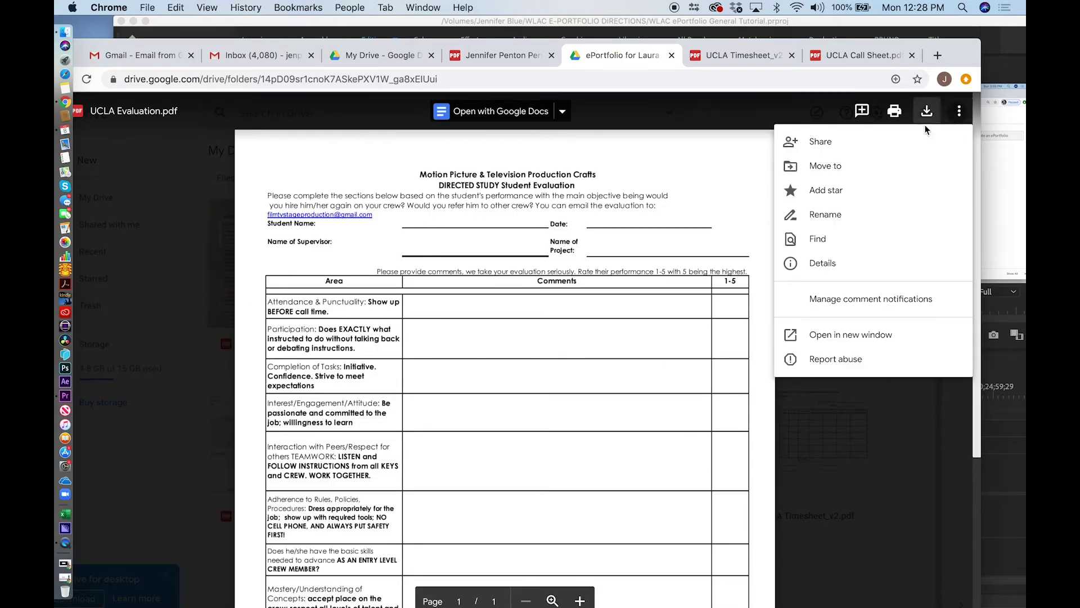
pyautogui.click(842, 335)
pyautogui.click(914, 112)
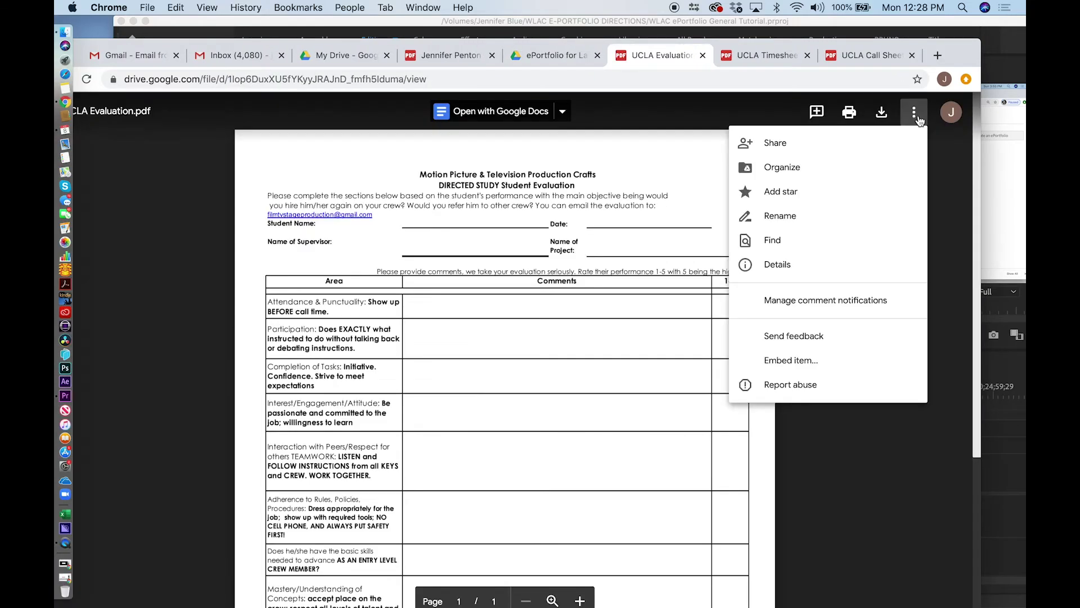
pyautogui.click(802, 358)
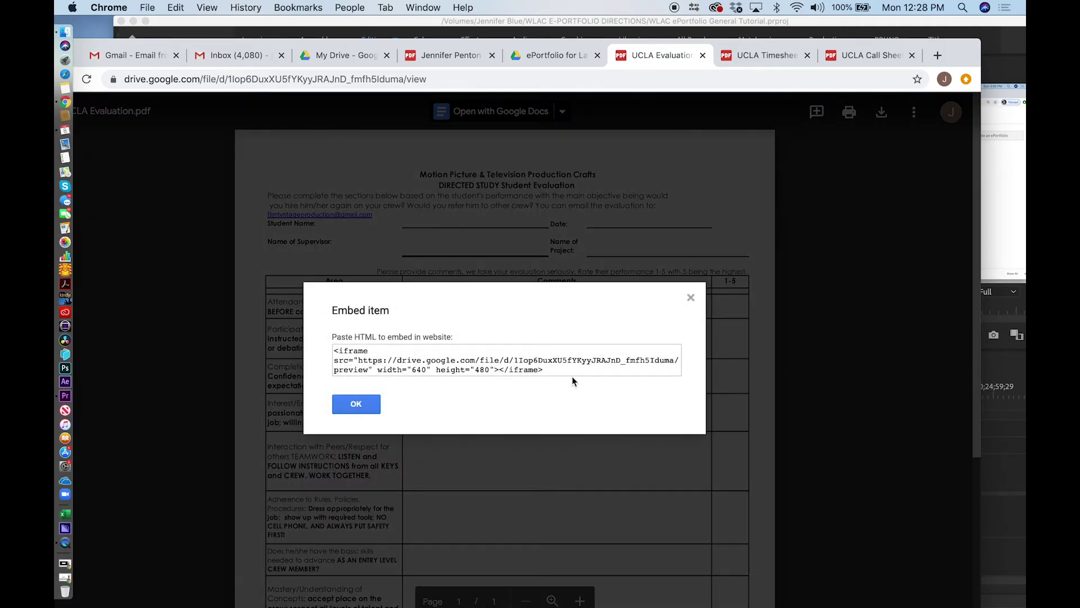
pyautogui.moveTo(544, 368); pyautogui.dragTo(313, 345)
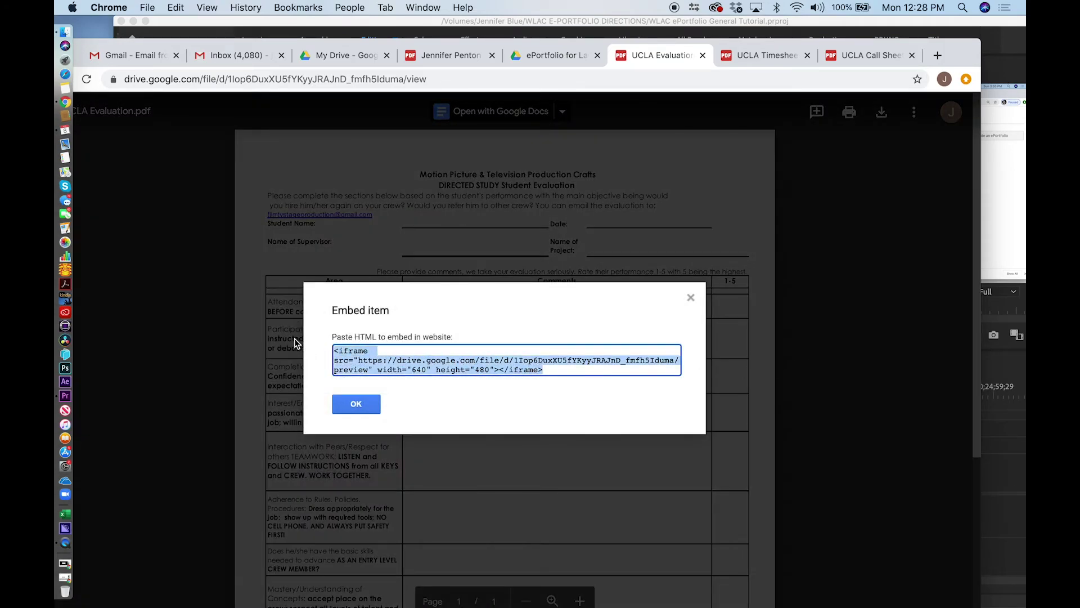
pyautogui.press('super+c')
pyautogui.click(348, 405)
pyautogui.moveTo(434, 62); pyautogui.dragTo(678, 73)
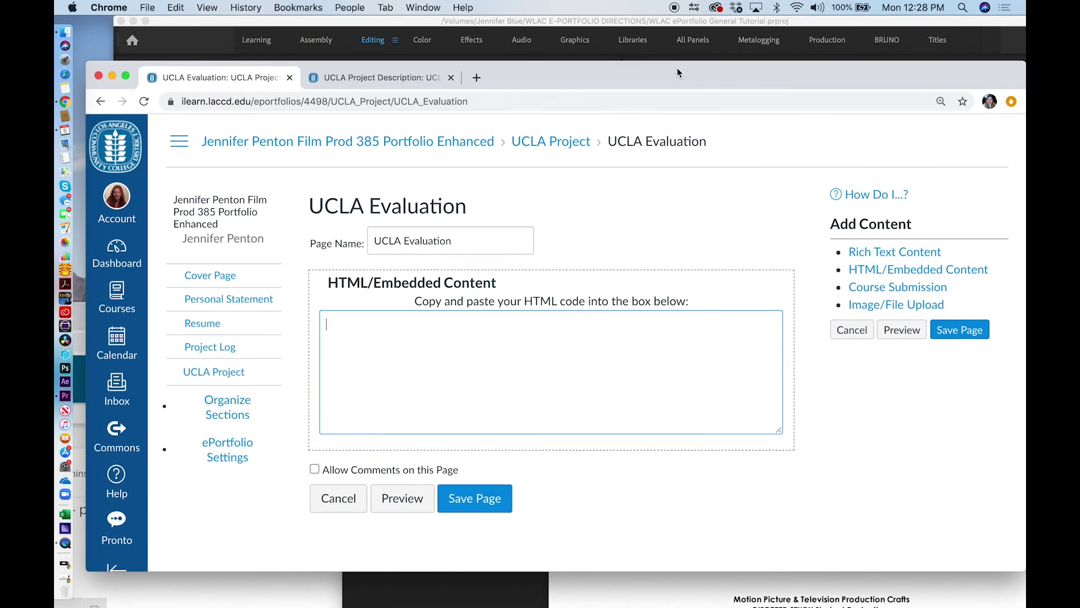
# Paste the iframe code into the HTML box and change its height from 480 to 840.
pyautogui.click(332, 333)
pyautogui.press('super+v')
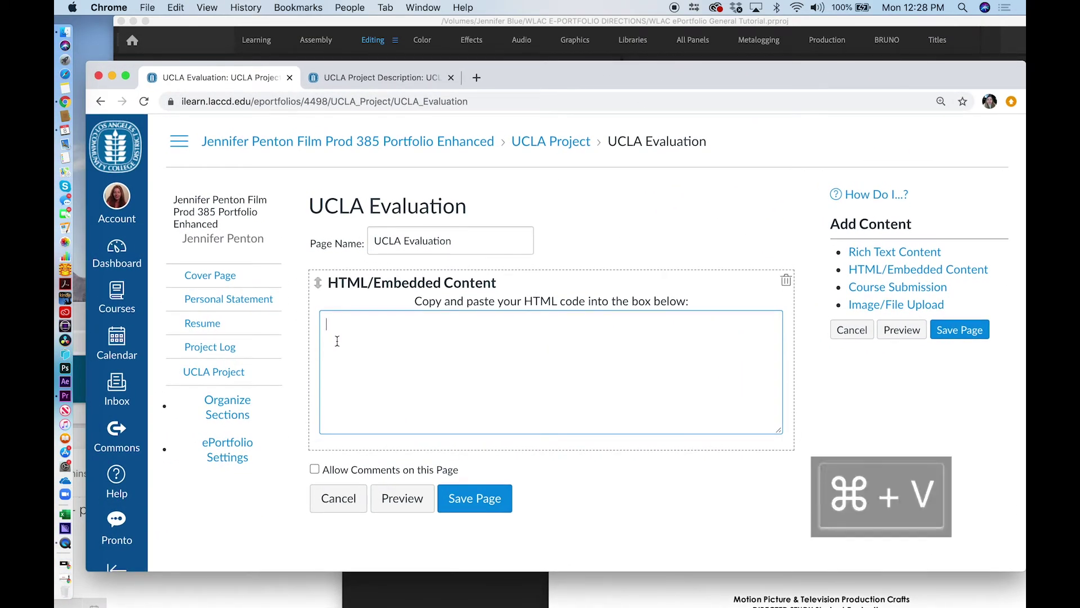
pyautogui.doubleClick(437, 340)
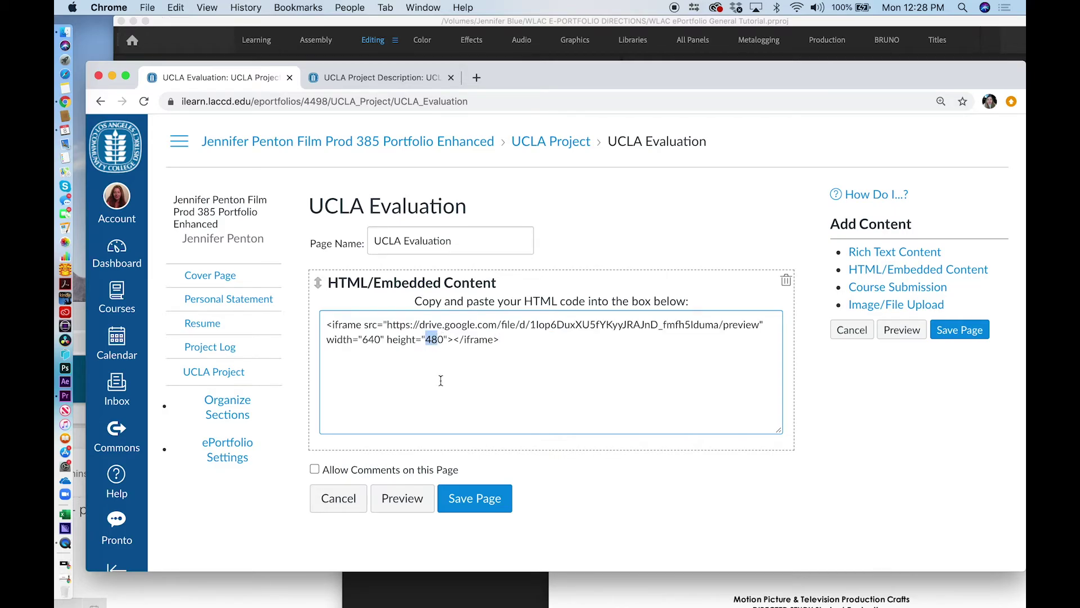
pyautogui.write('840')
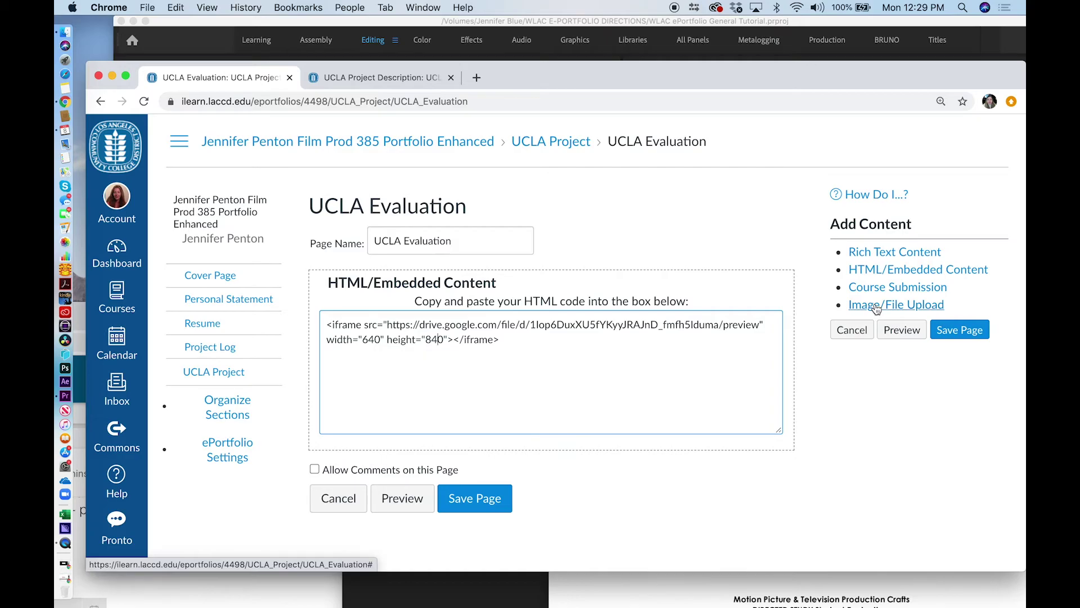
# Attach UCLA Evaluation.pdf as a download and save the UCLA Evaluation page.
pyautogui.click(876, 305)
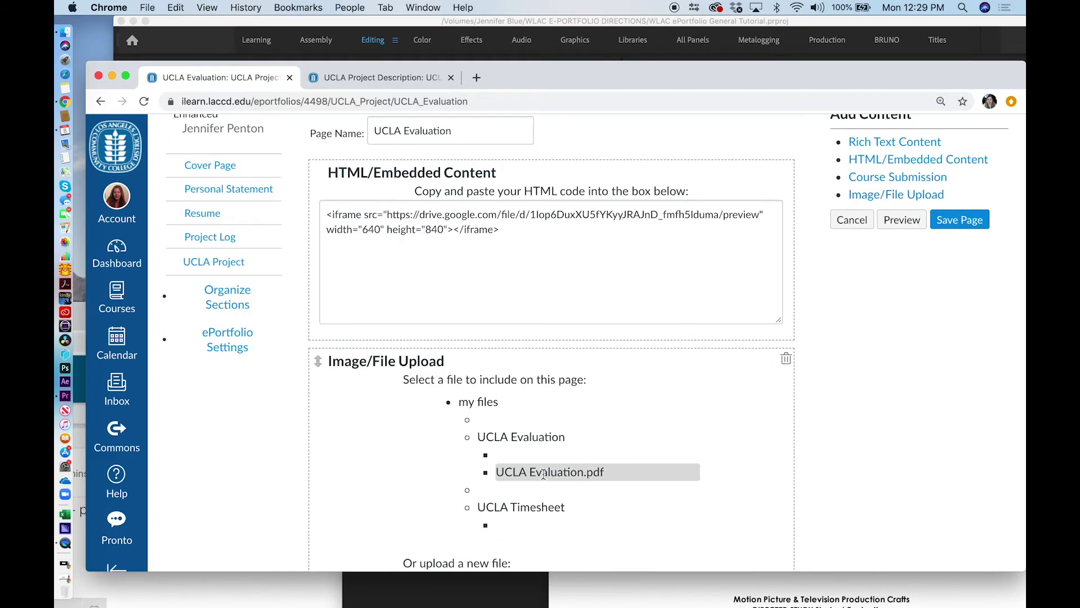
pyautogui.scroll(-5, 886, 505)
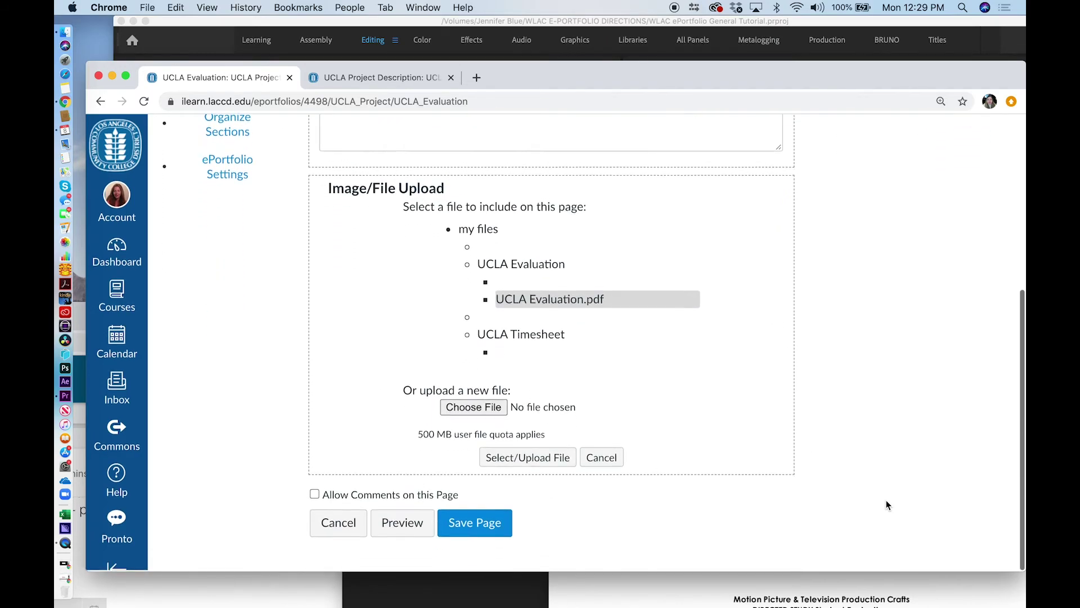
pyautogui.click(503, 459)
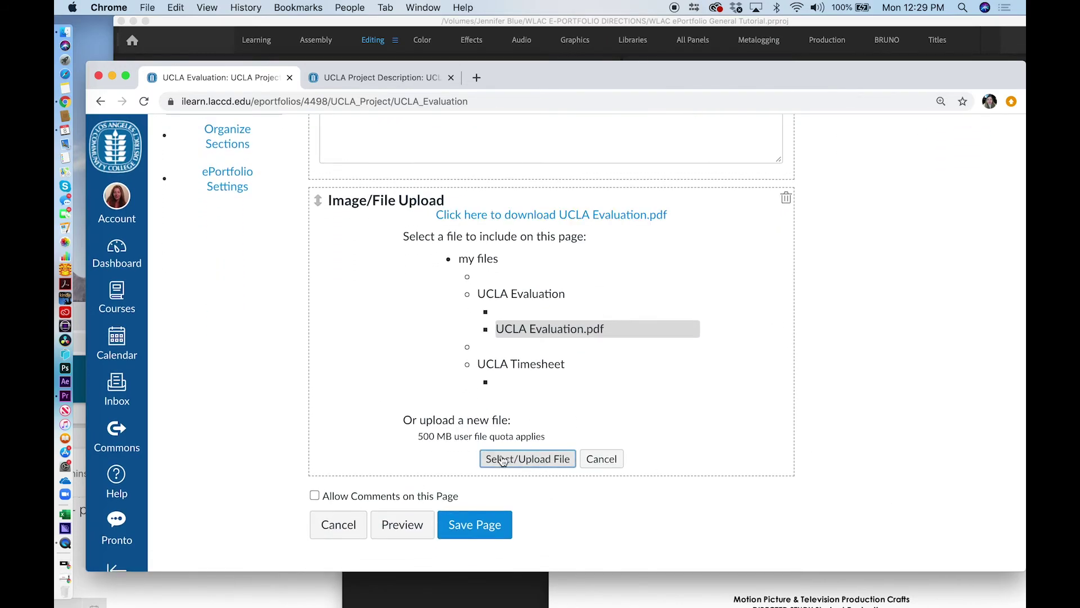
pyautogui.click(460, 534)
pyautogui.scroll(-6, 852, 415)
pyautogui.scroll(6, 852, 415)
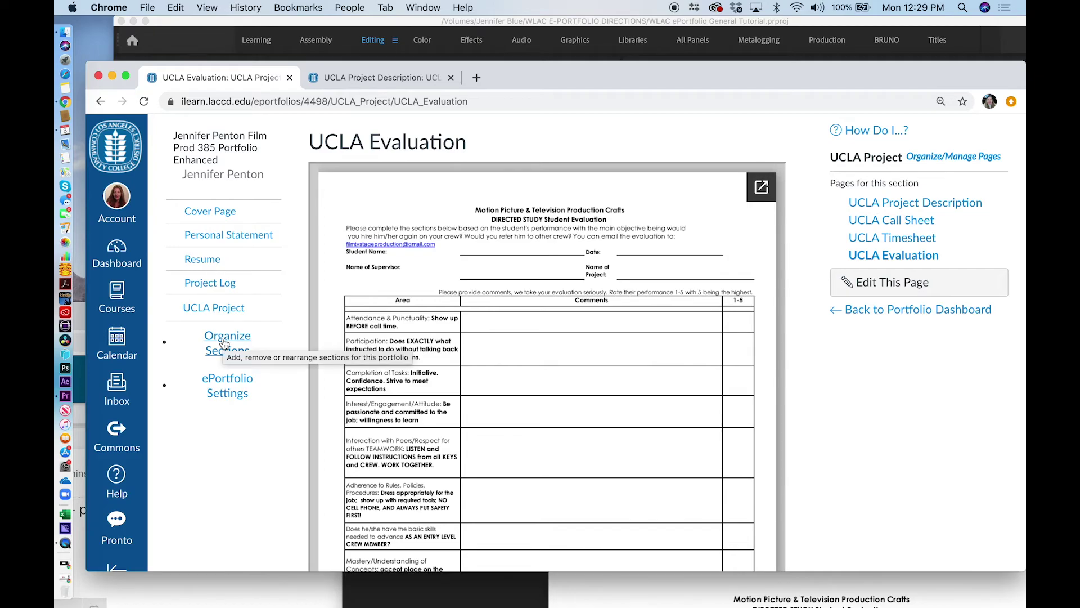
# Add a section named USC Project in the section list and finish editing.
pyautogui.click(225, 343)
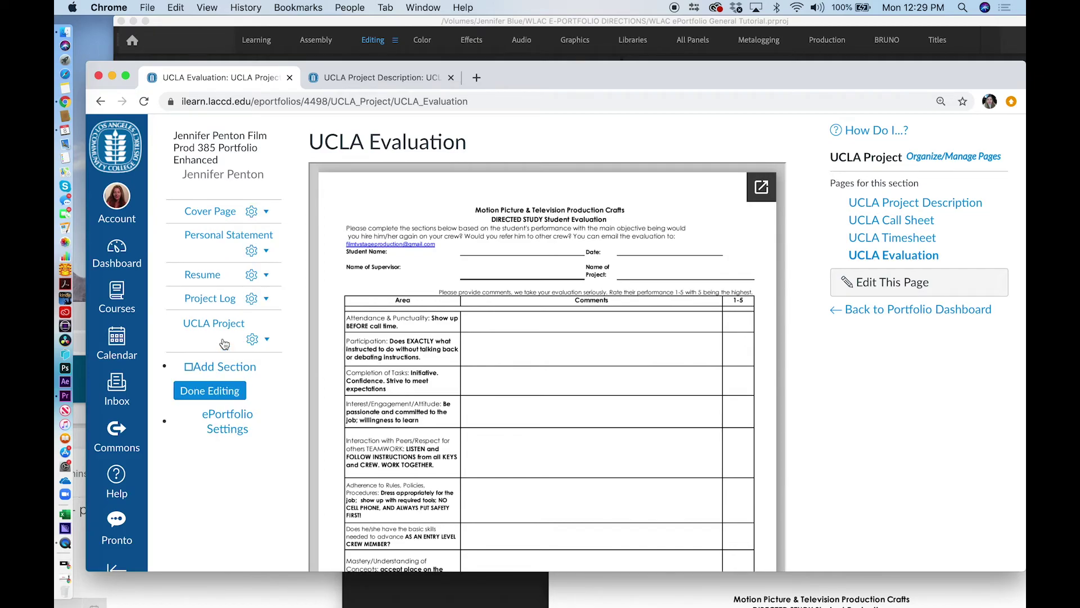
pyautogui.click(220, 366)
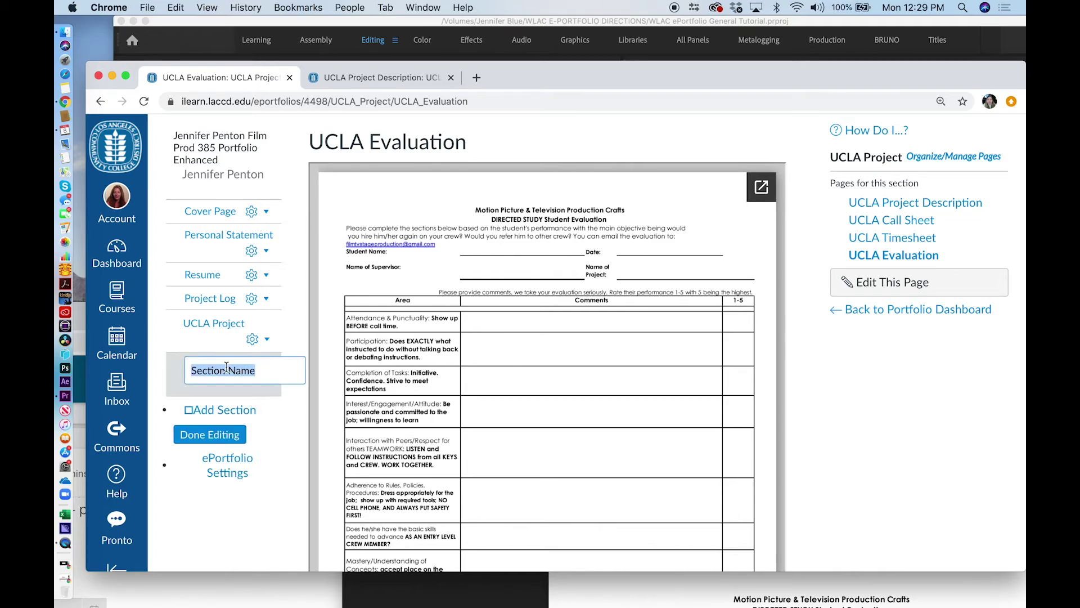
pyautogui.write('US')
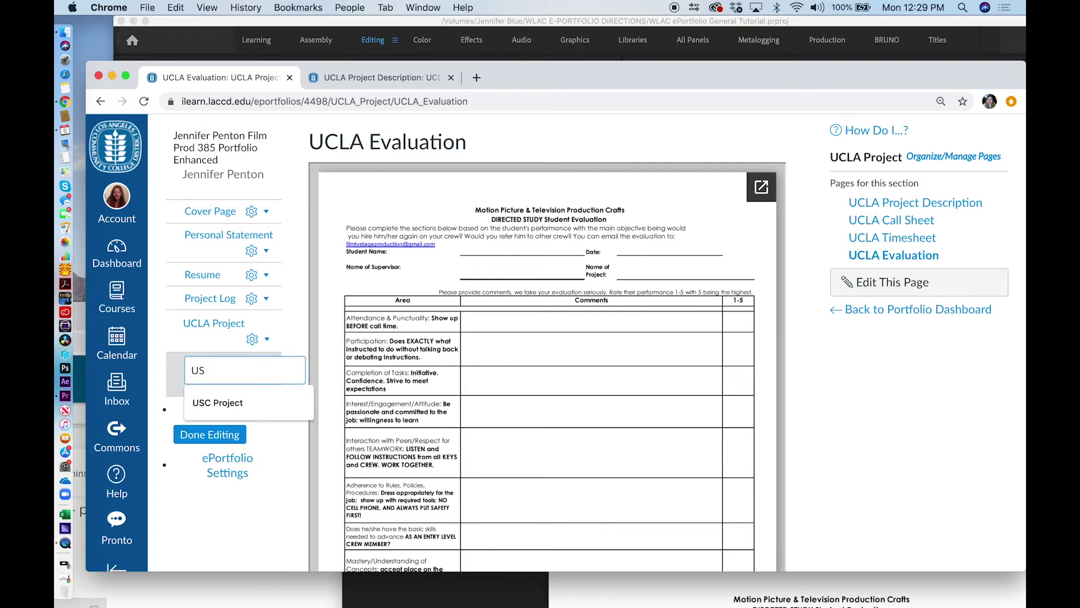
pyautogui.click(220, 403)
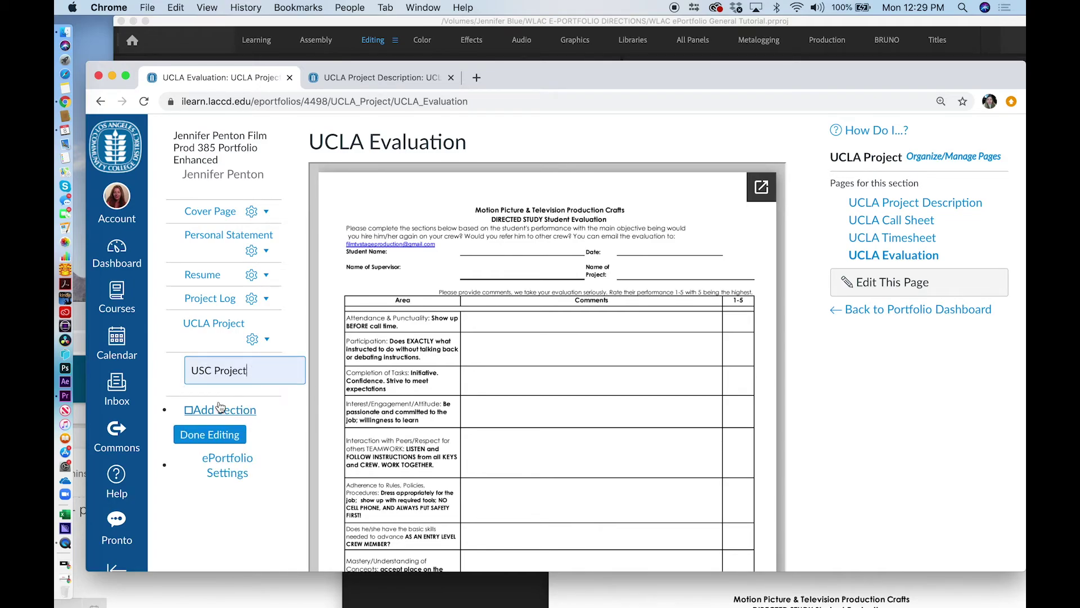
pyautogui.click(216, 434)
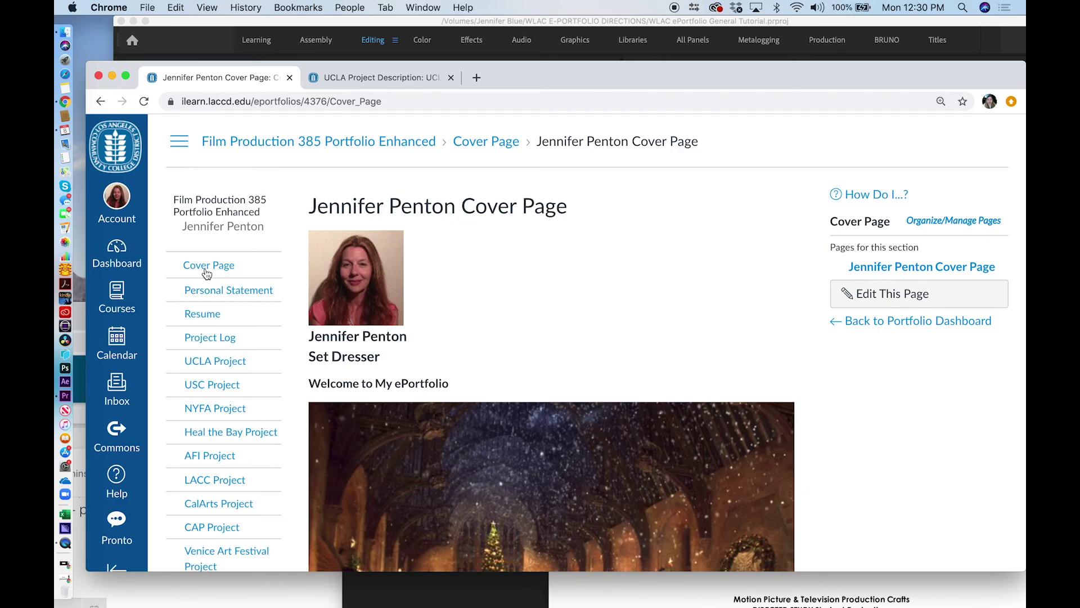
pyautogui.click(201, 290)
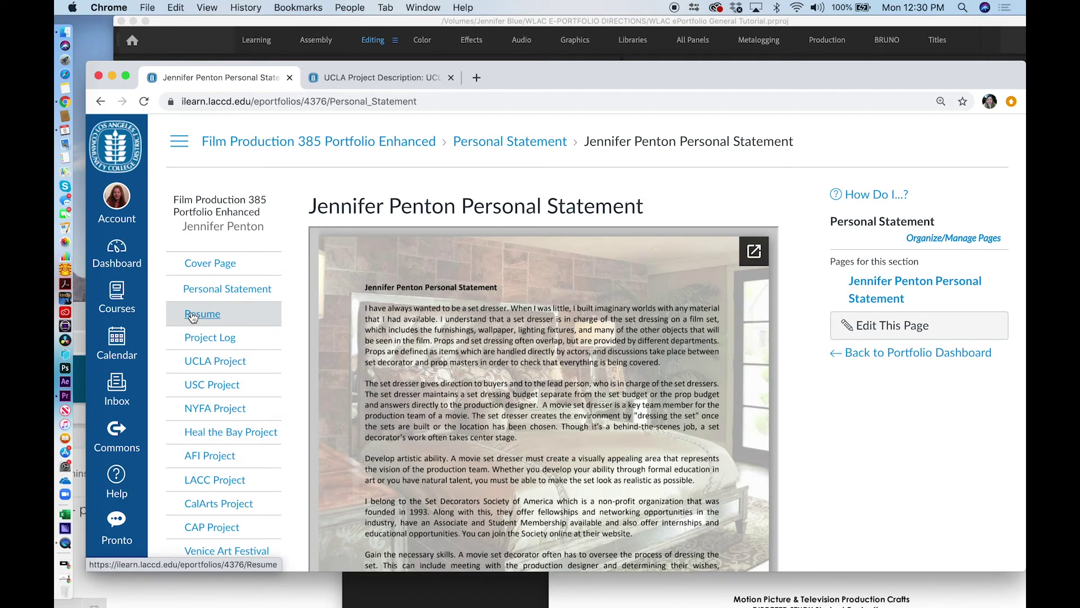
pyautogui.scroll(-1, 451, 417)
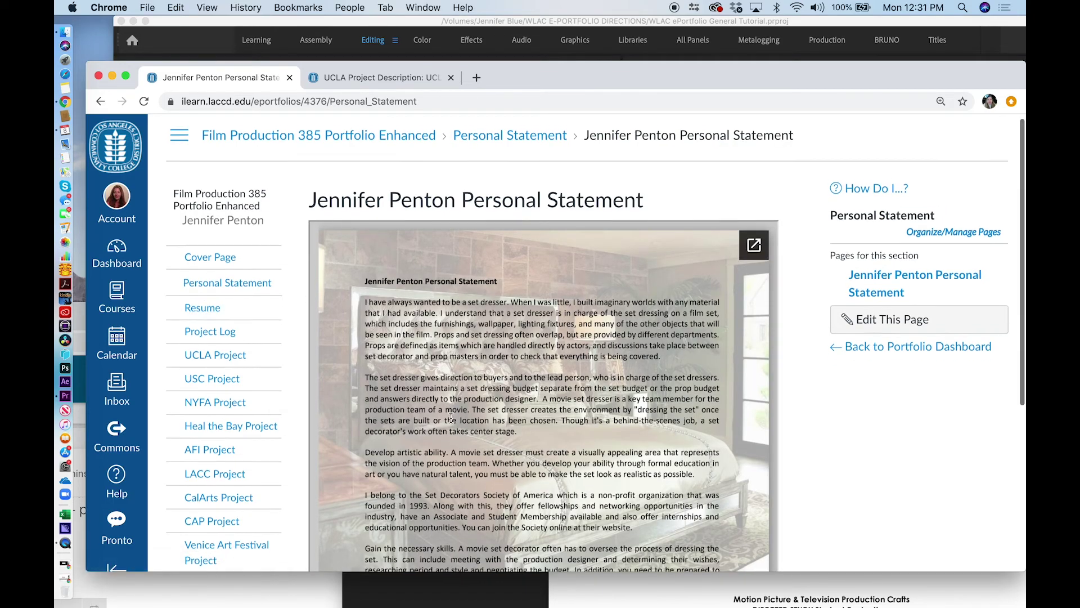
pyautogui.scroll(-5, 451, 417)
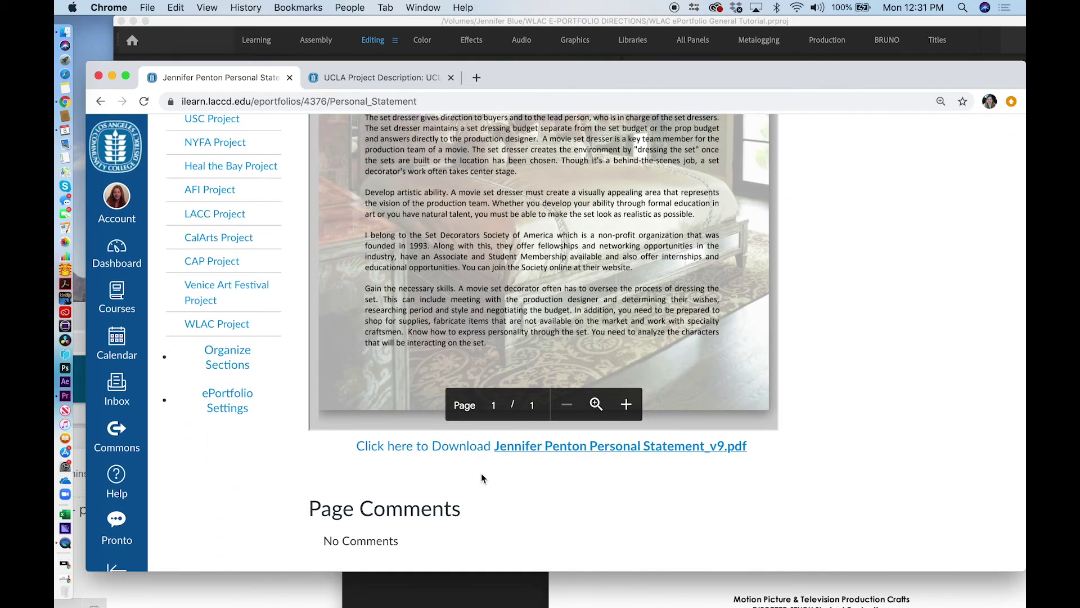
pyautogui.scroll(5, 397, 284)
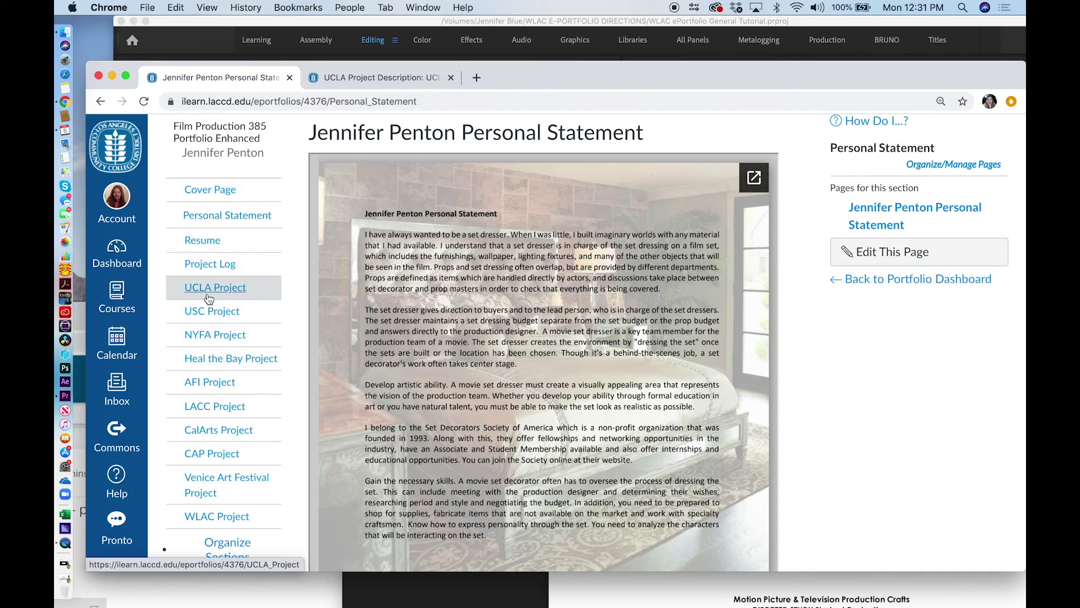
pyautogui.click(210, 288)
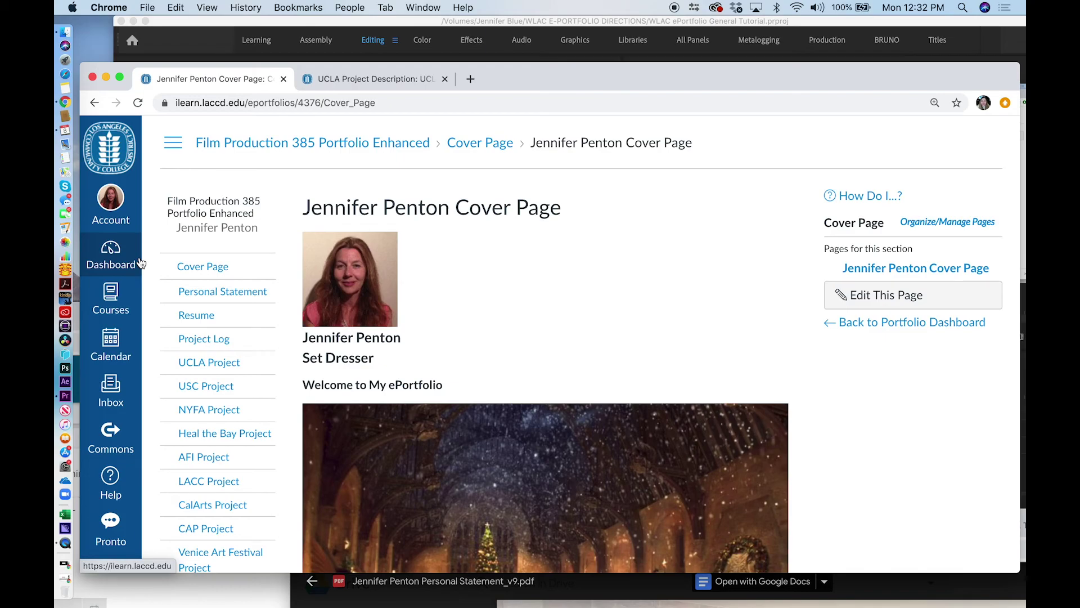
# Open Film Prod 385 Portfolio Enhanced from Account > ePortfolios and copy its private share link.
pyautogui.click(106, 223)
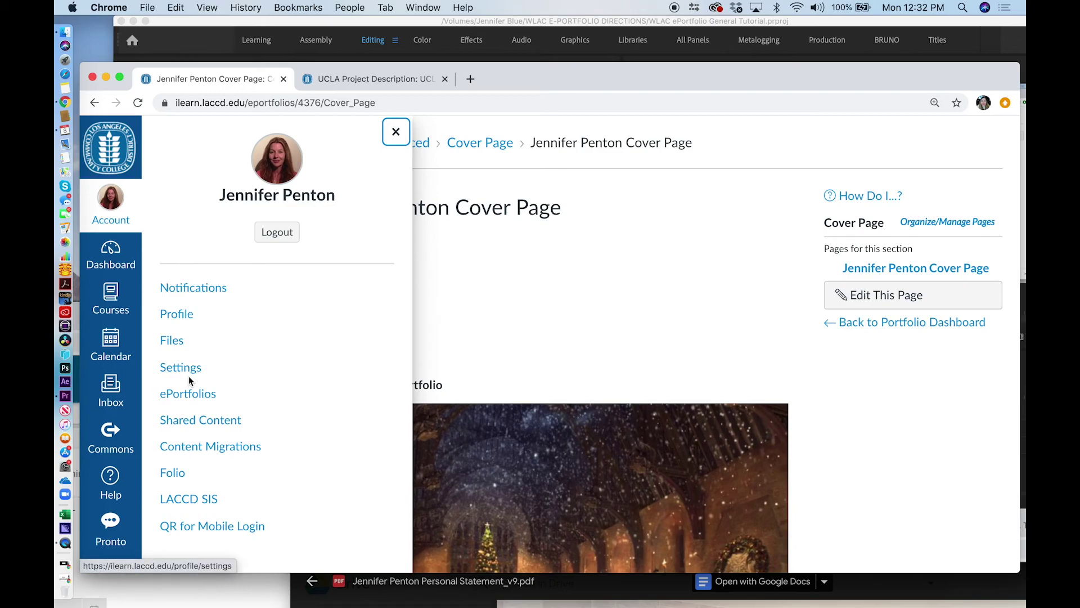
pyautogui.click(187, 393)
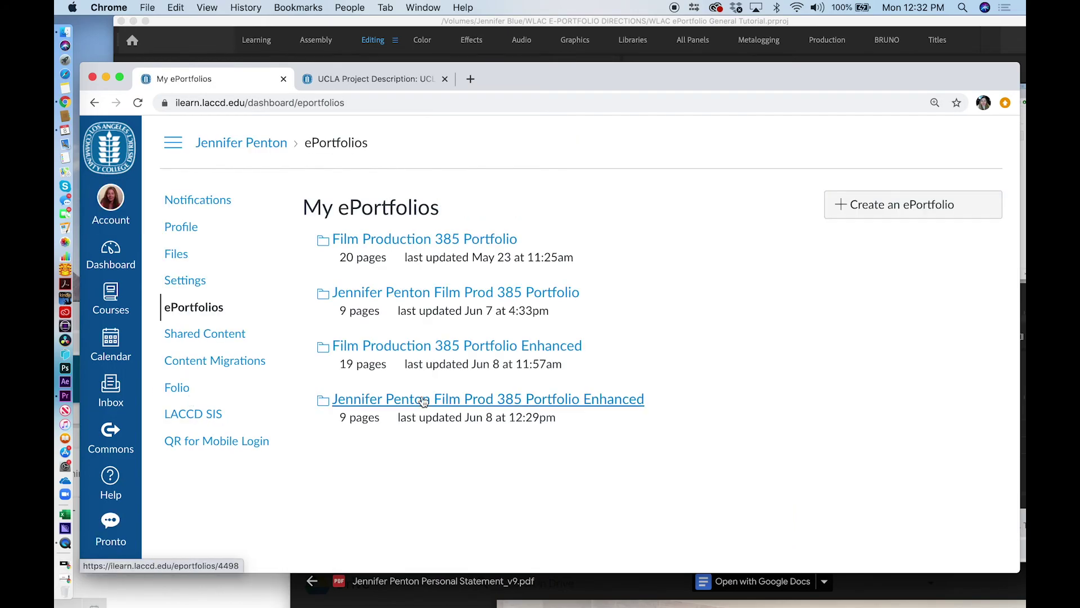
pyautogui.click(422, 398)
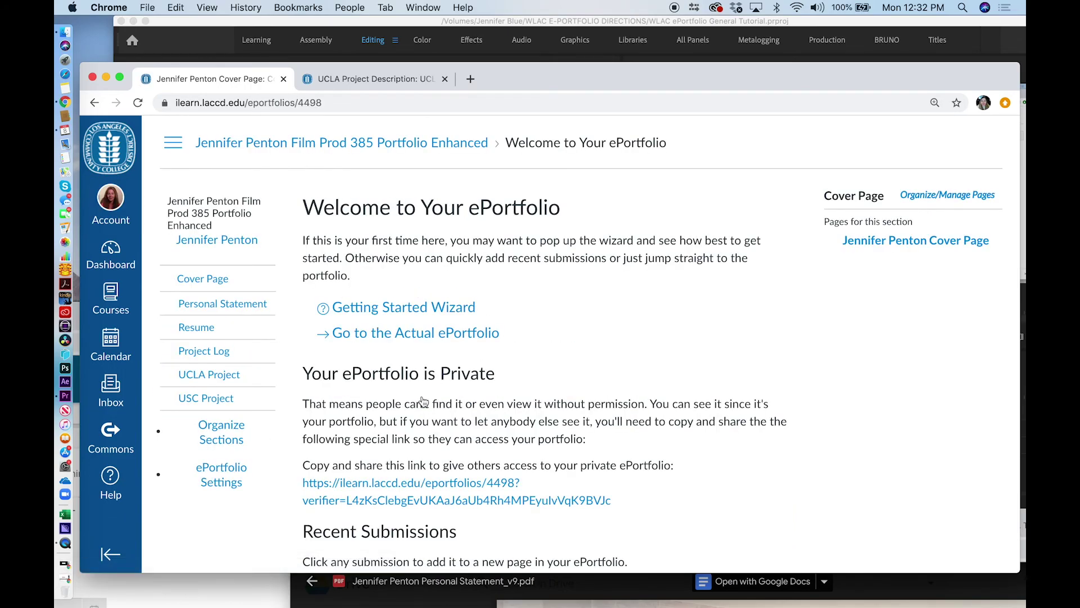
pyautogui.press('super+c')
pyautogui.moveTo(302, 483); pyautogui.dragTo(629, 507)
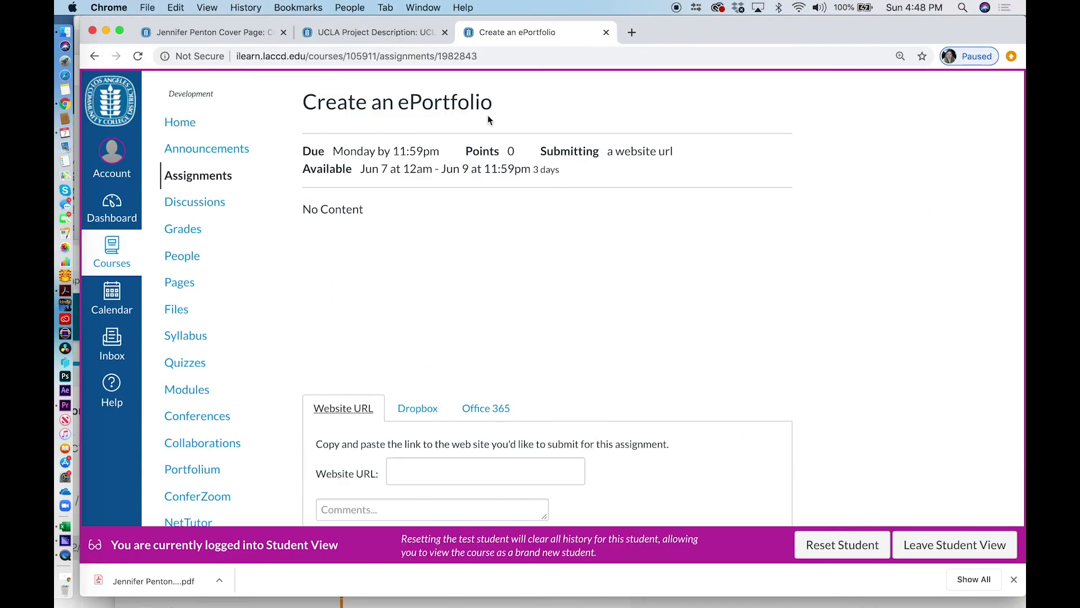
# Paste the private portfolio share link into the Website URL field and submit the assignment.
pyautogui.scroll(-3, 386, 390)
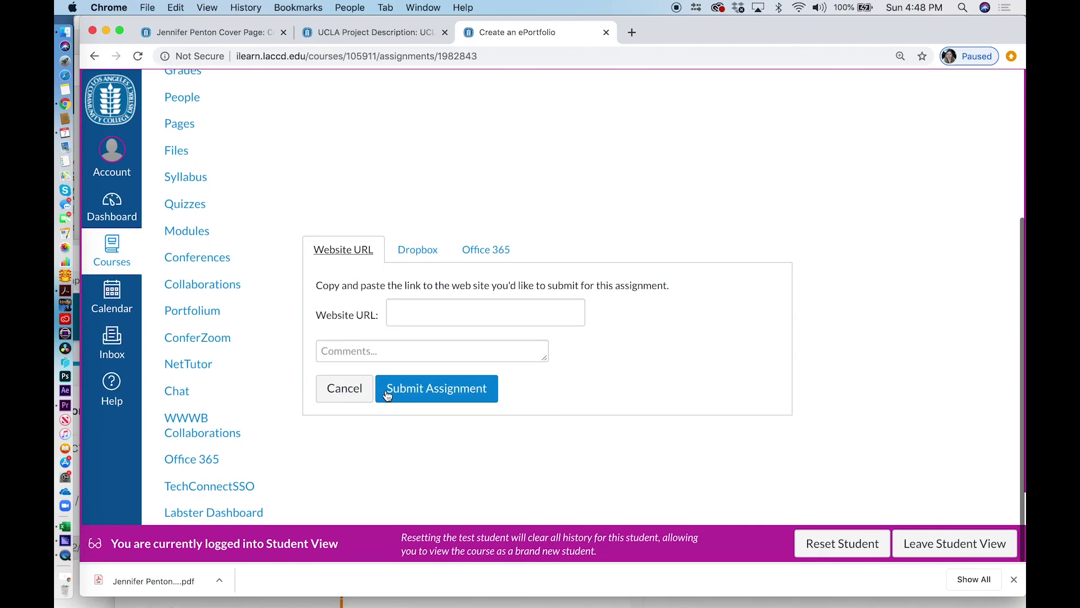
pyautogui.click(406, 320)
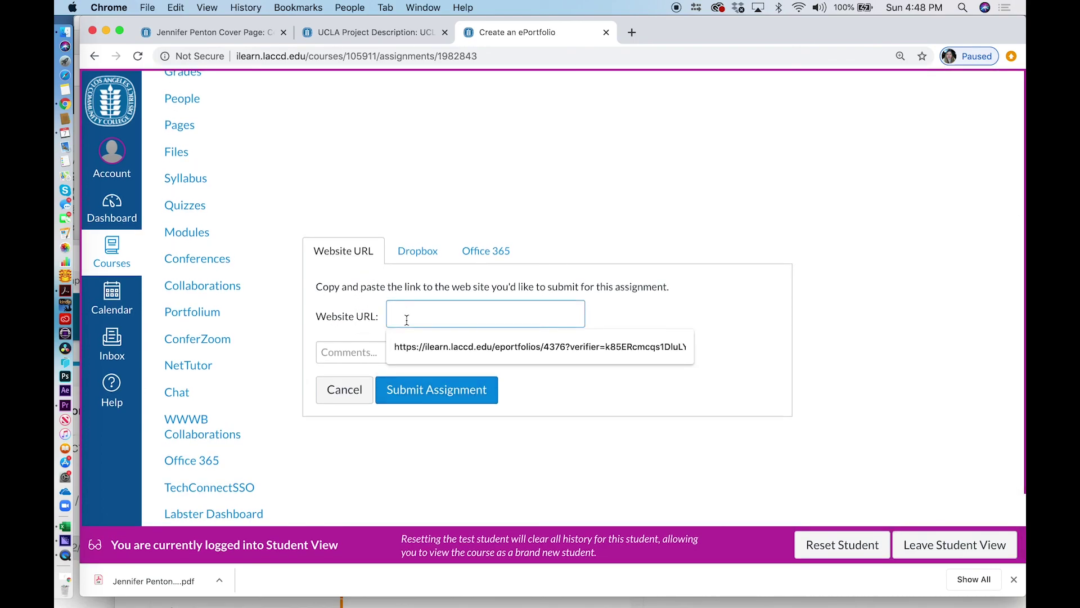
pyautogui.press('super+v')
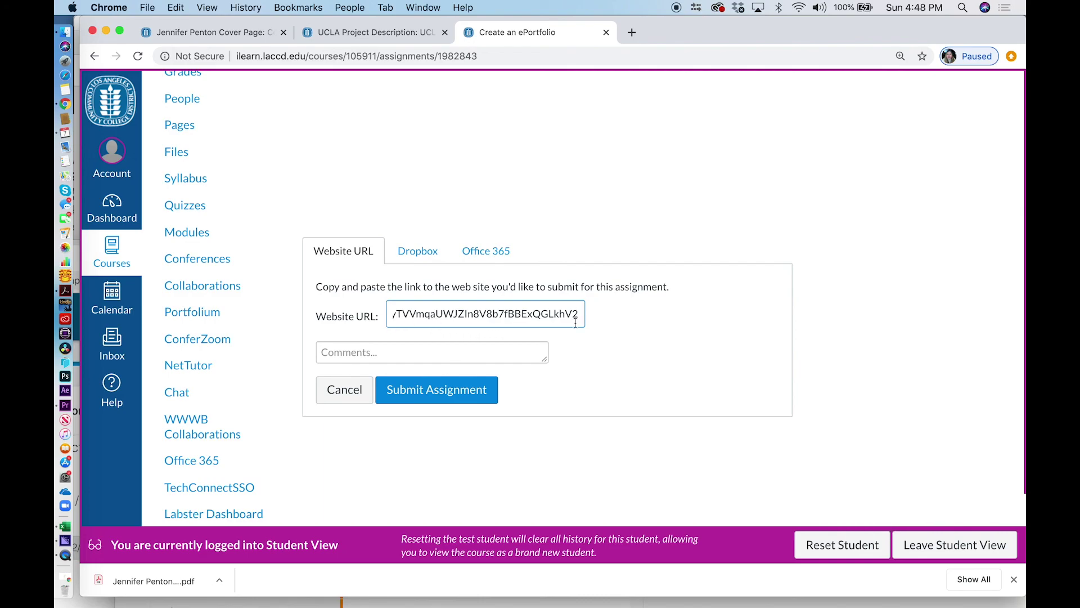
pyautogui.click(430, 392)
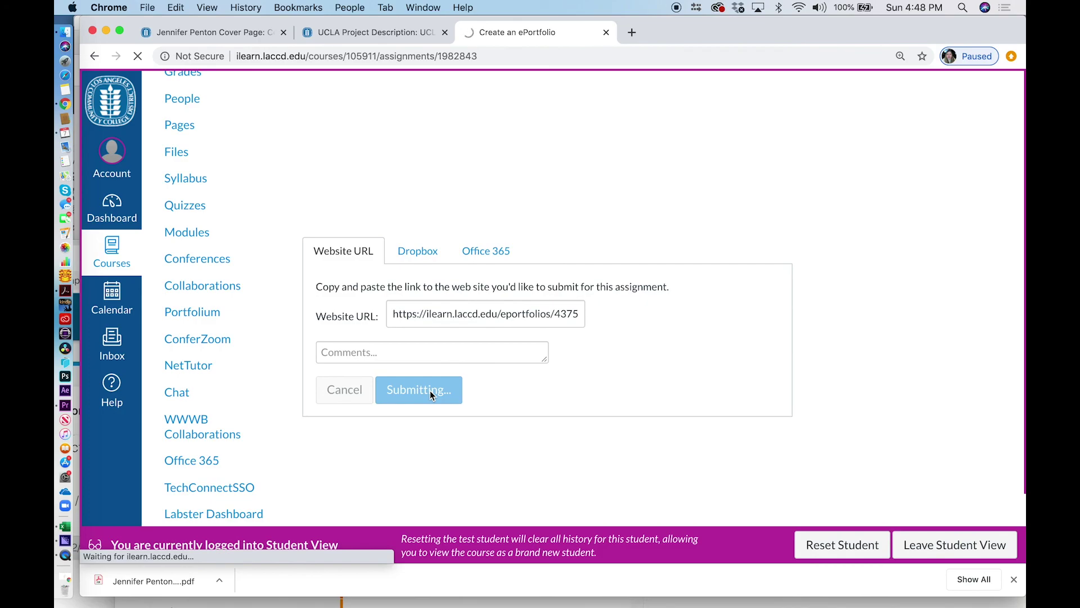